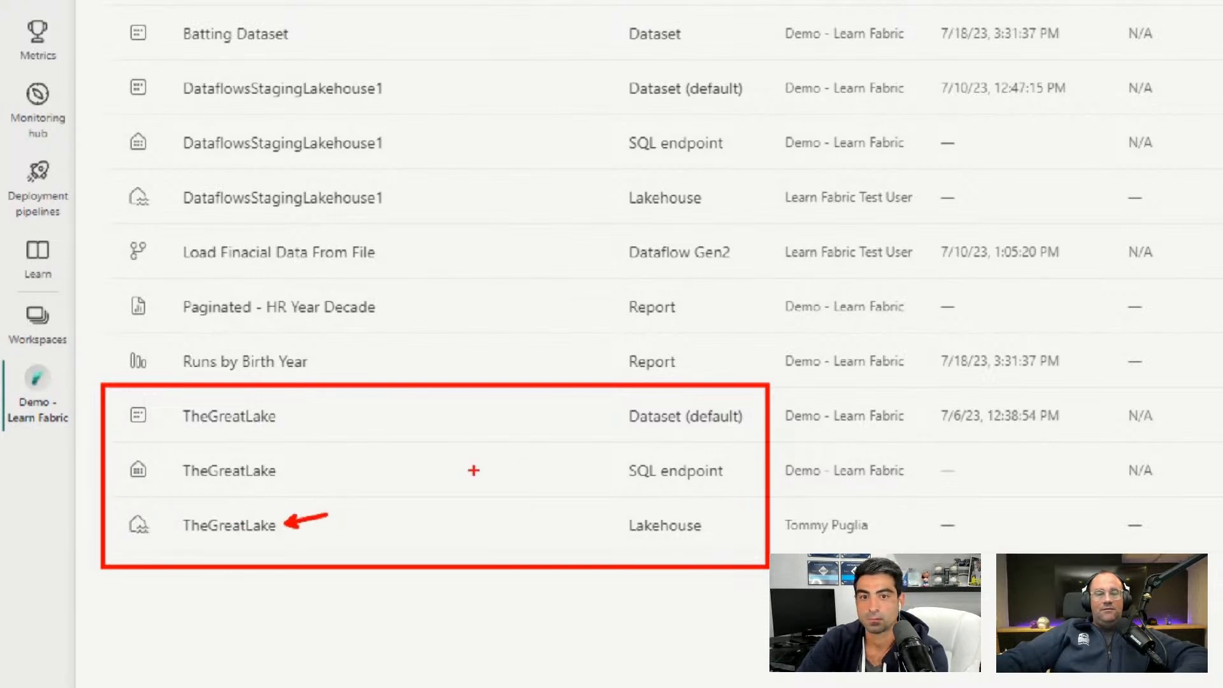
left_click_drag(585, 452, 616, 465)
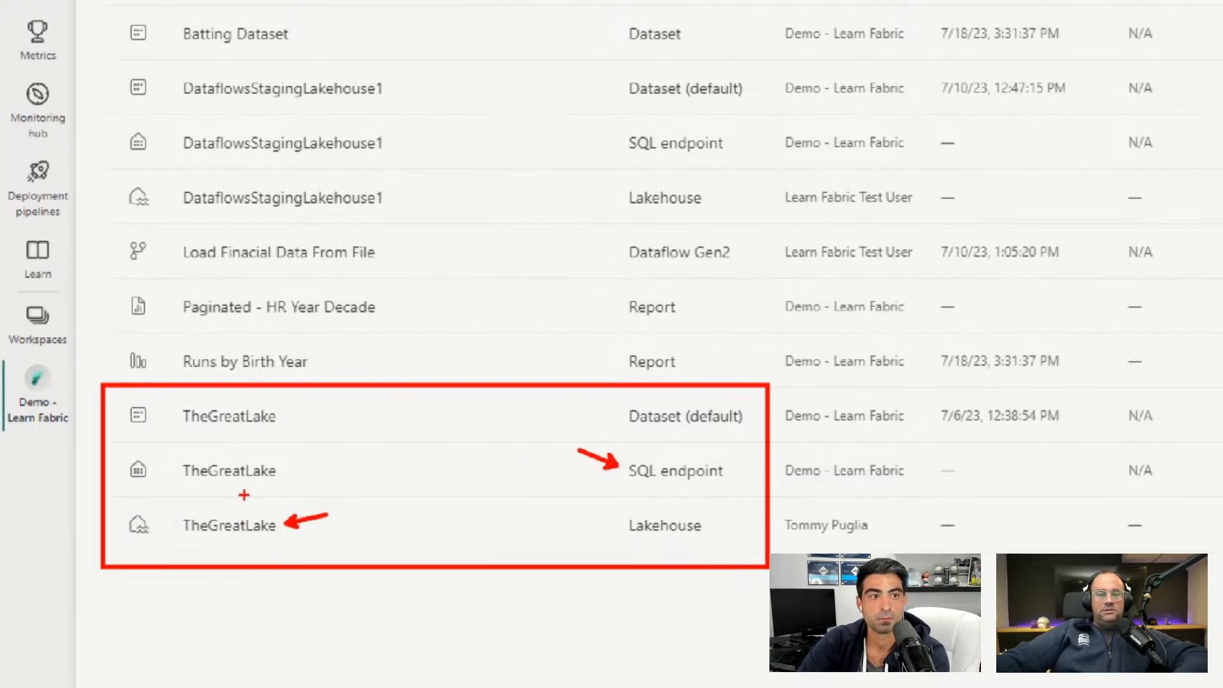
left_click_drag(109, 452, 298, 490)
left_click_drag(361, 373, 293, 418)
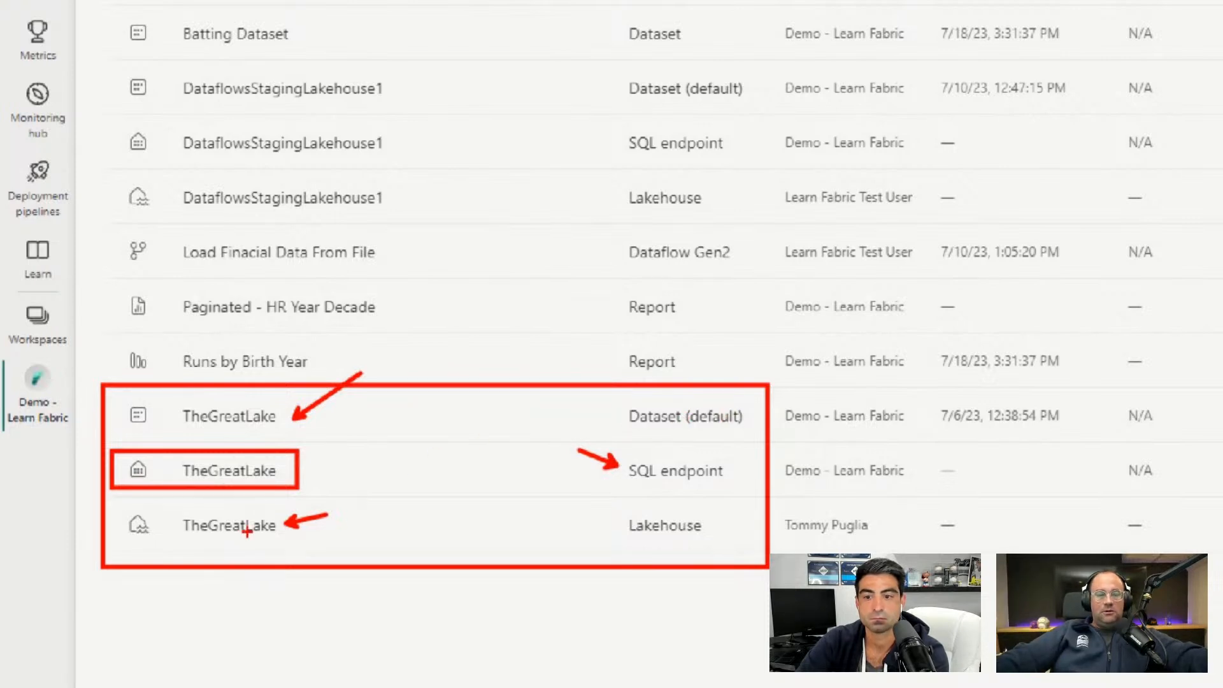
key("e")
mouse_move(124, 508)
left_mouse_down()
mouse_move(169, 535)
mouse_move(304, 548)
mouse_move(121, 553)
left_mouse_up()
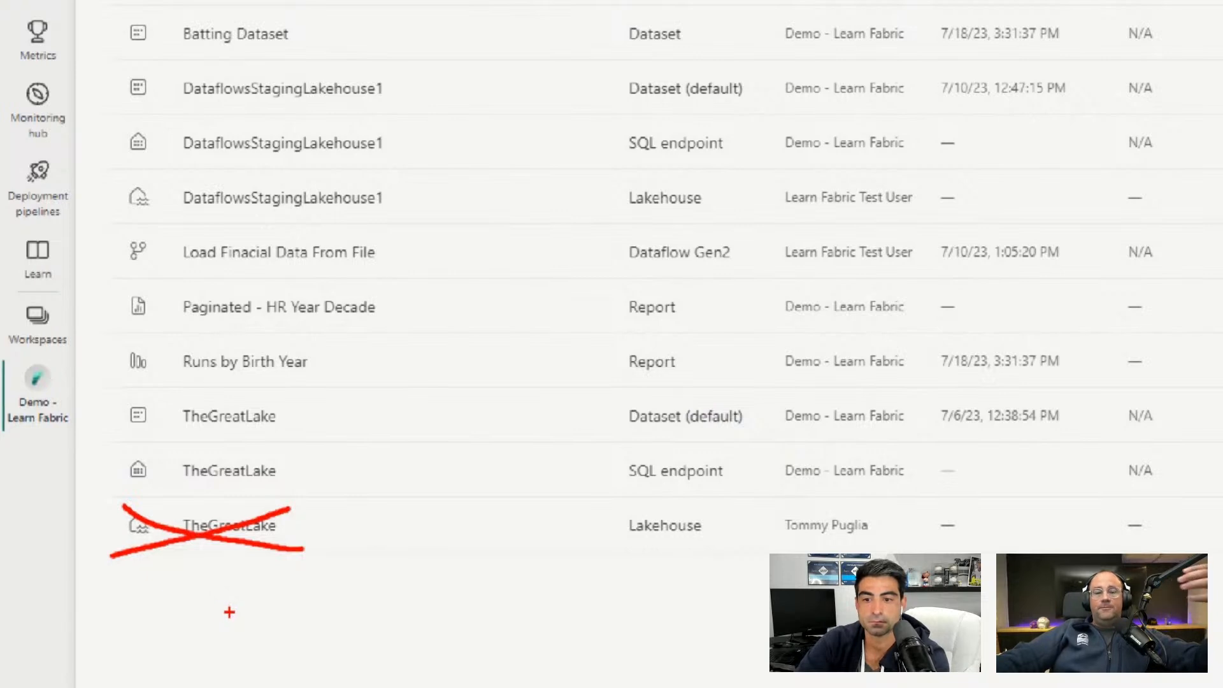
left_click_drag(614, 457, 736, 492)
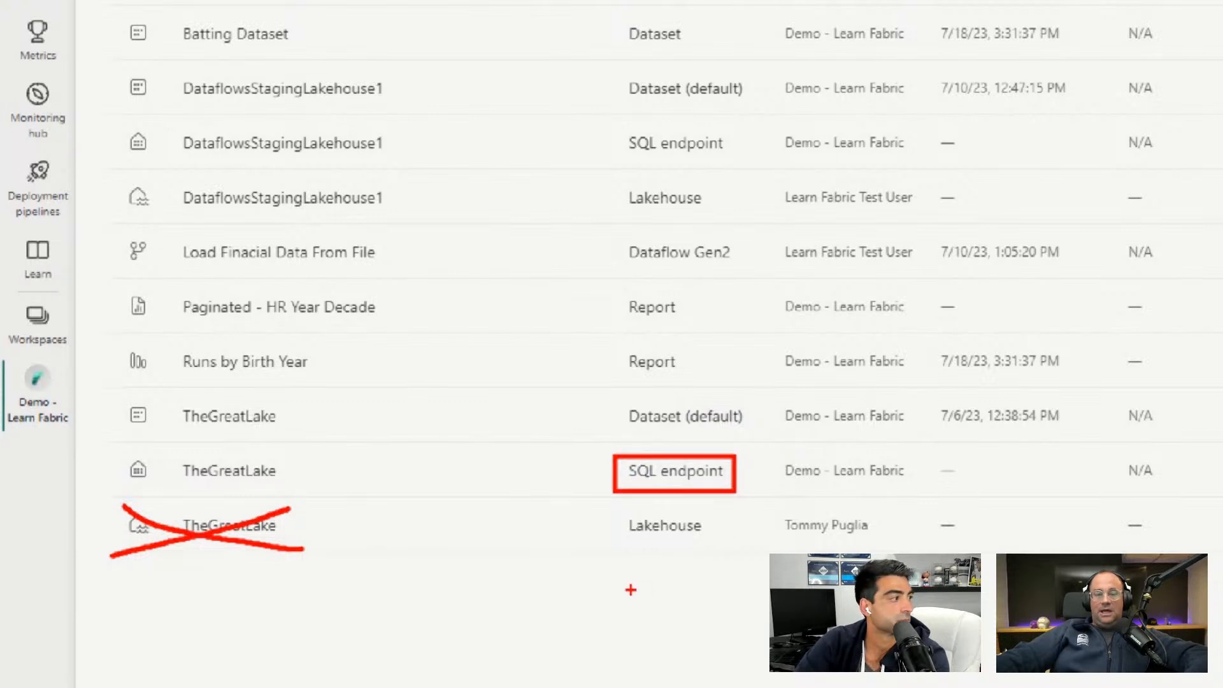
left_click_drag(282, 471, 331, 444)
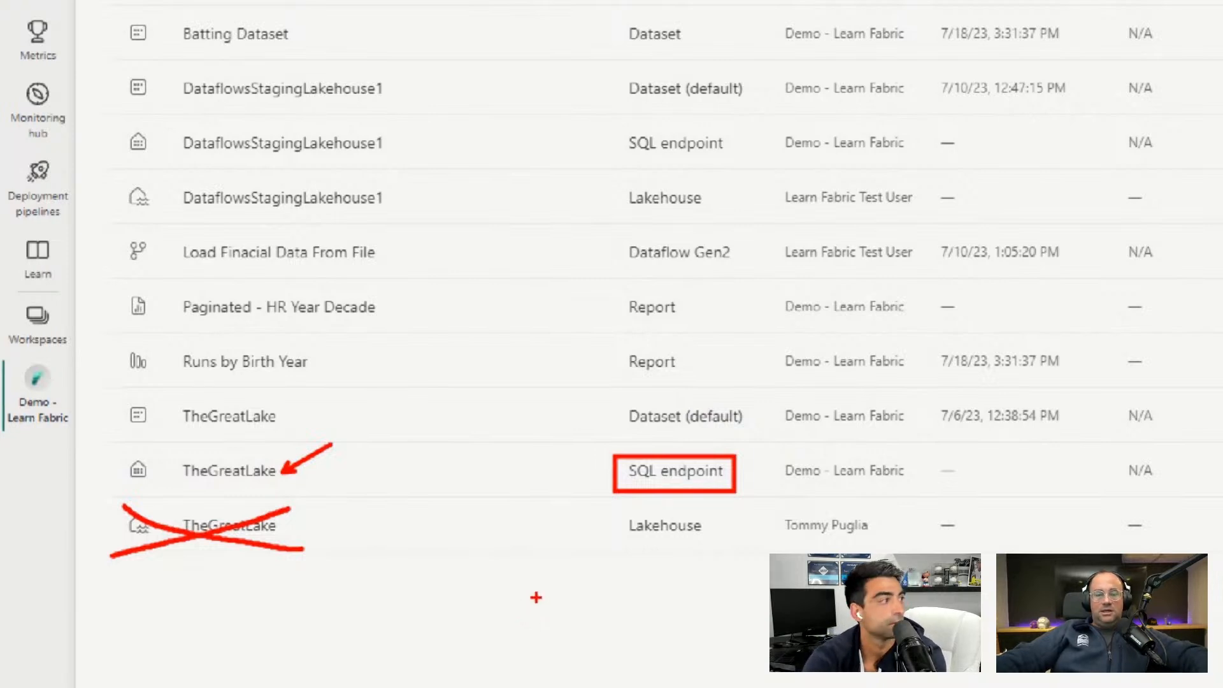
key("Escape")
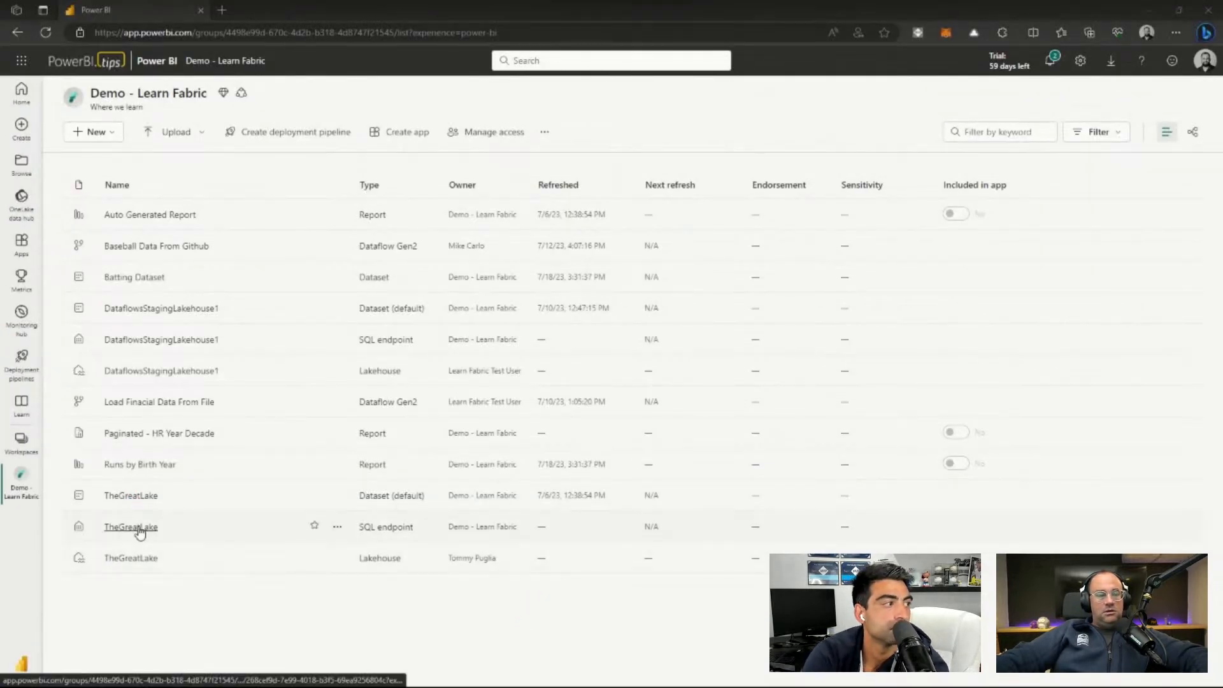
key("ctrl+1")
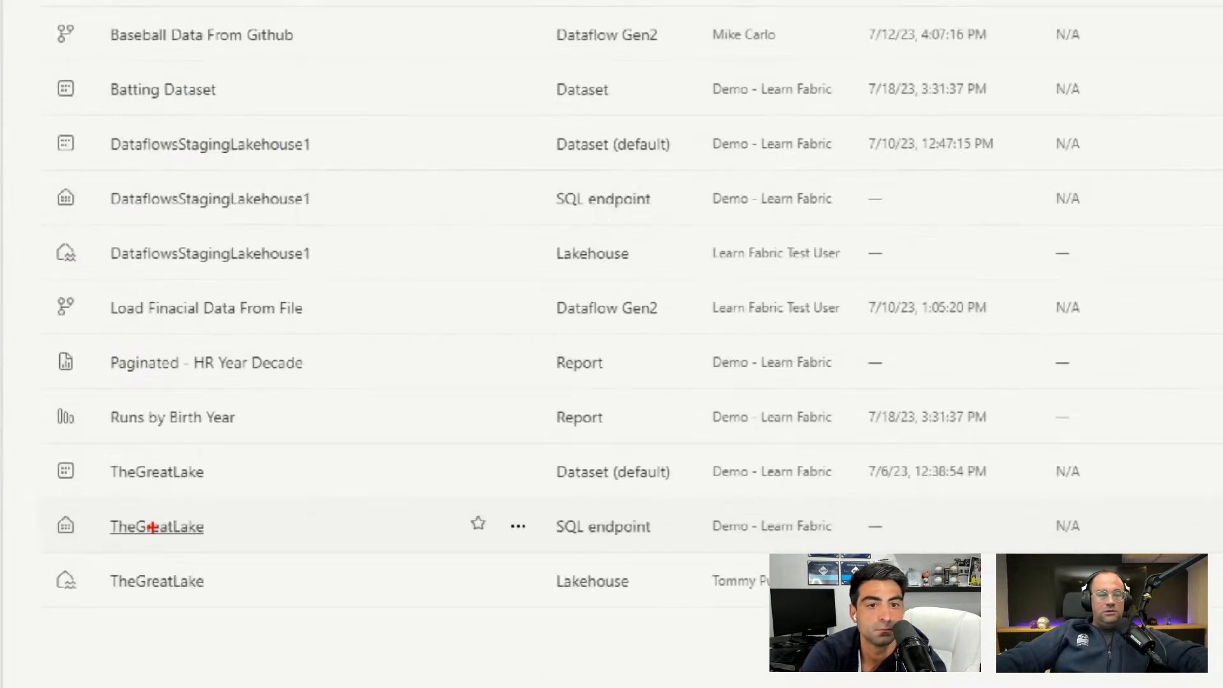
left_click_drag(44, 500, 231, 562)
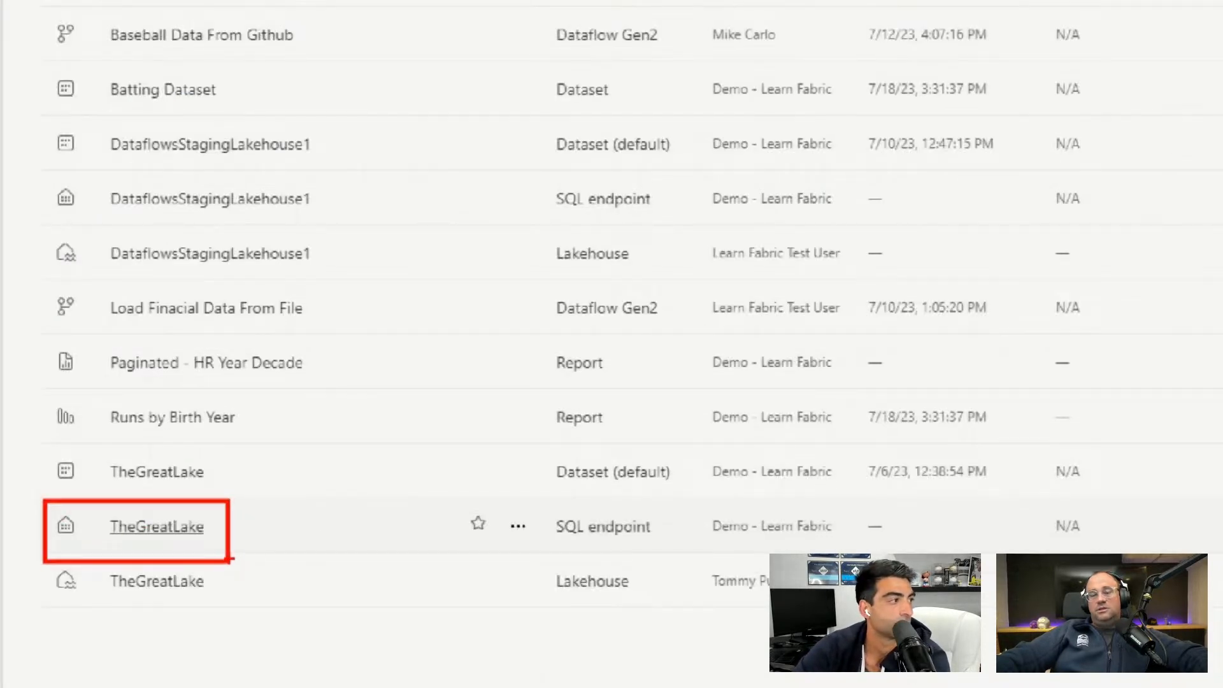
key("Escape")
Open the TheGreatLake SQL endpoint and browse the Tables folder of its dbo schema.
left_click(142, 532)
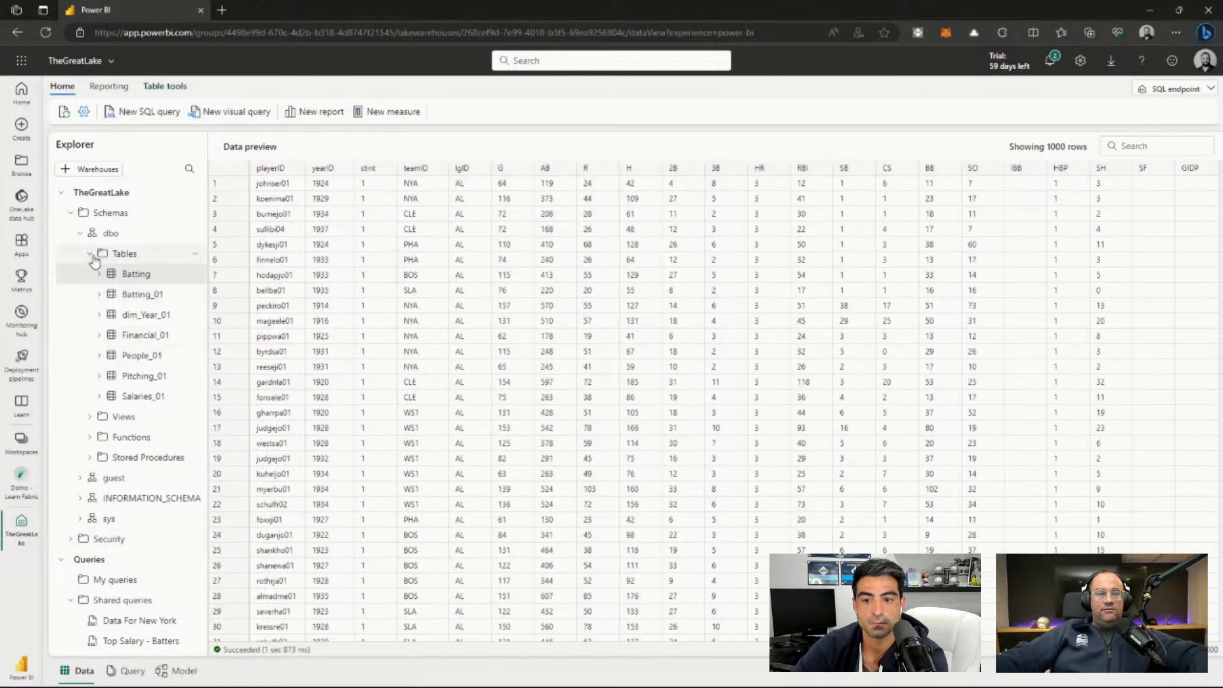
left_click(91, 256)
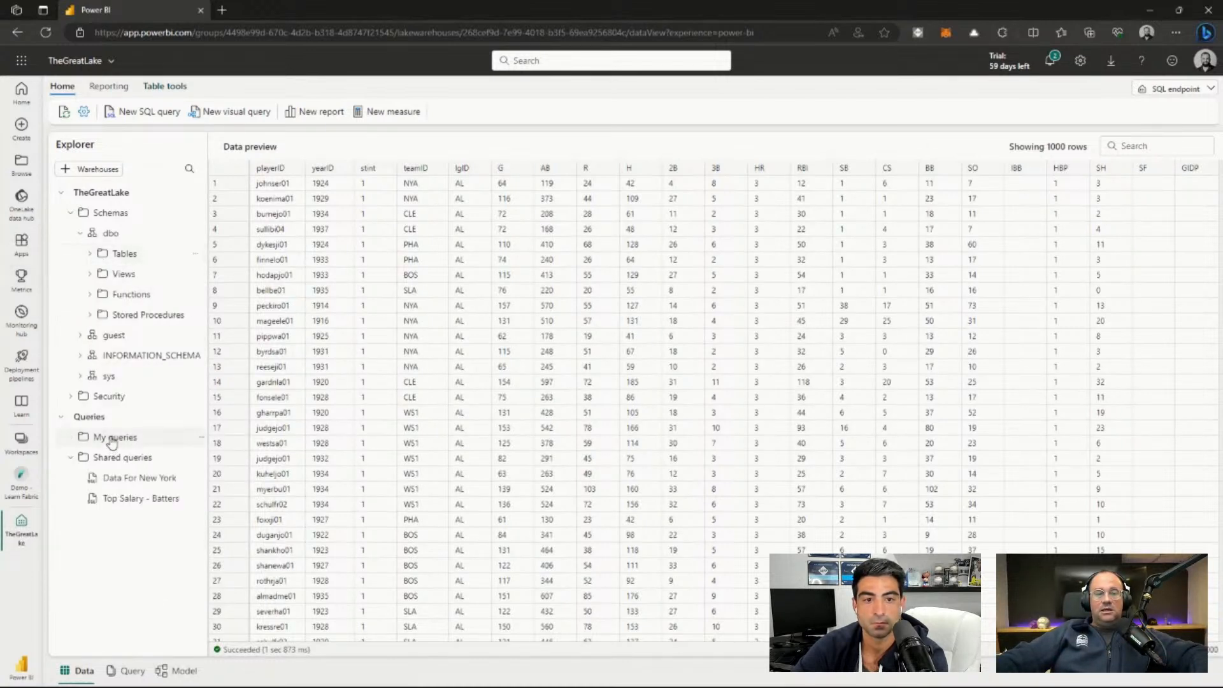
left_click(79, 256)
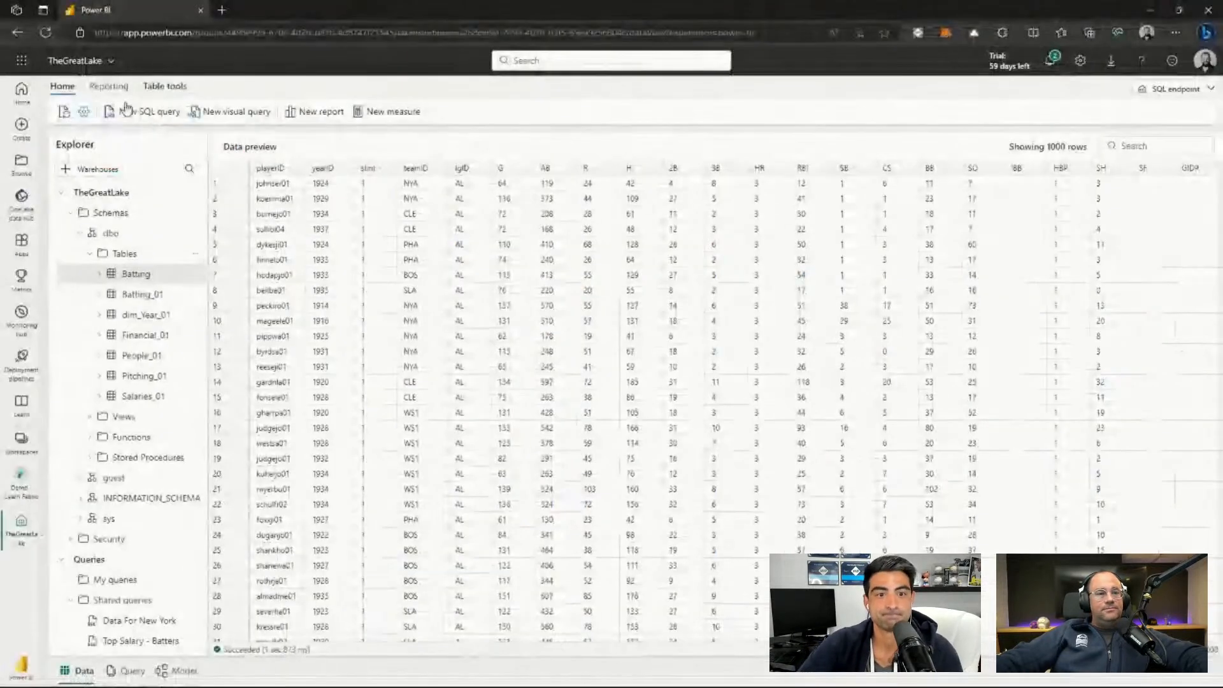
Deselect the Financial_01 and Batting tables in the default Power BI dataset and confirm the selection.
left_click(195, 109)
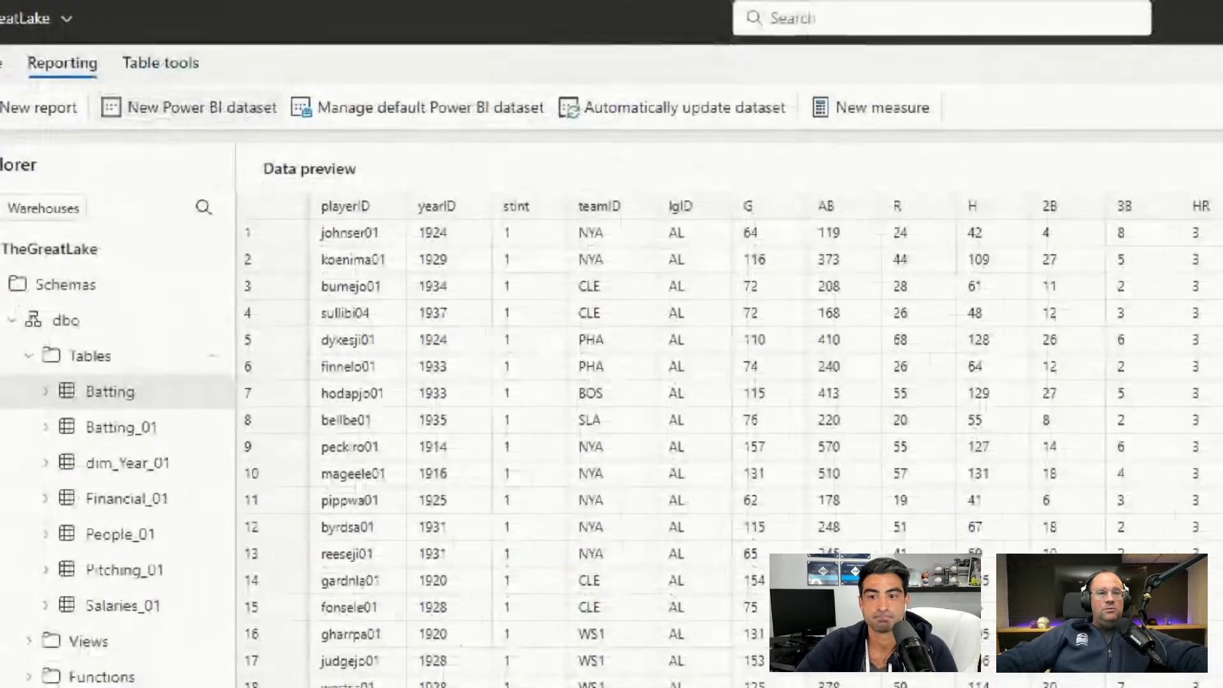
mouse_move(210, 89)
left_mouse_down()
mouse_move(228, 66)
mouse_move(365, 126)
mouse_move(568, 136)
left_mouse_up()
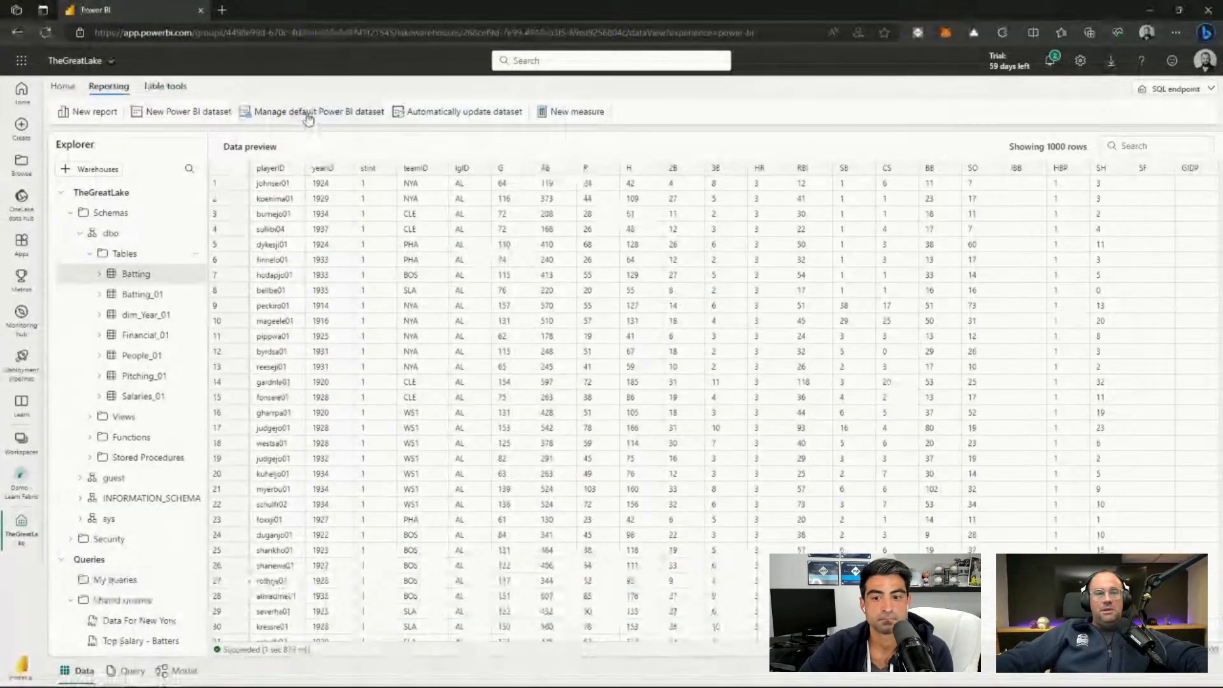
left_click(308, 119)
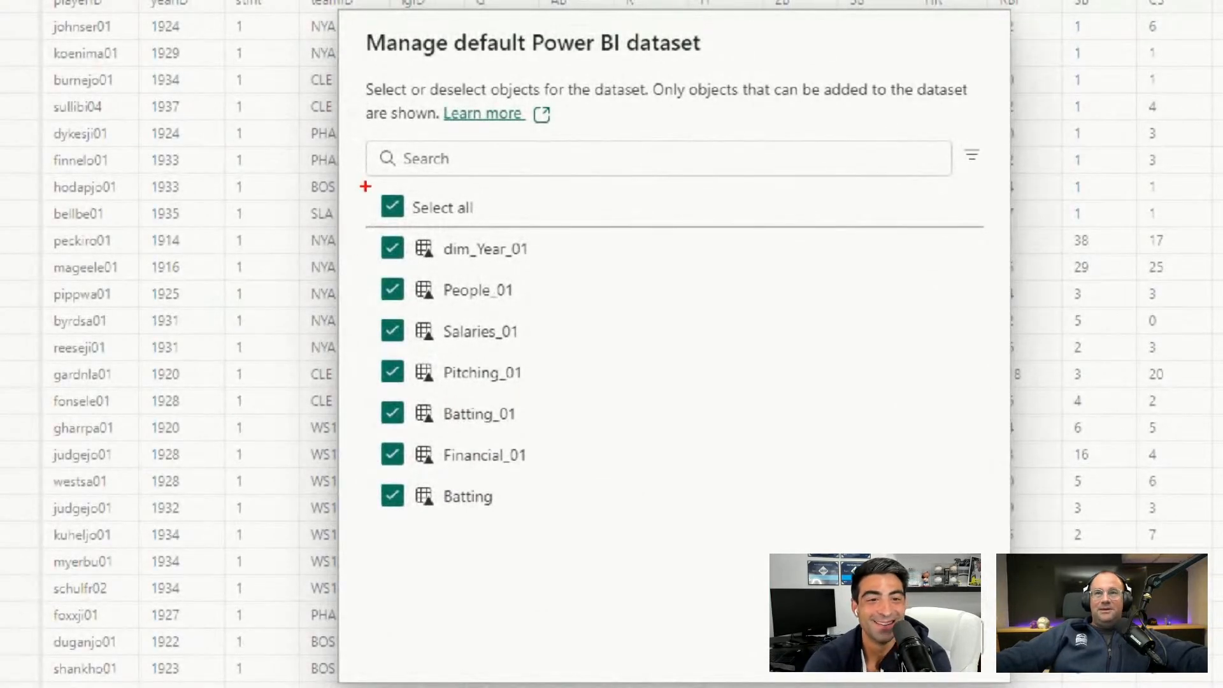
mouse_move(355, 438)
left_mouse_down()
mouse_move(532, 553)
mouse_move(568, 532)
left_mouse_up()
left_click_drag(501, 508, 537, 570)
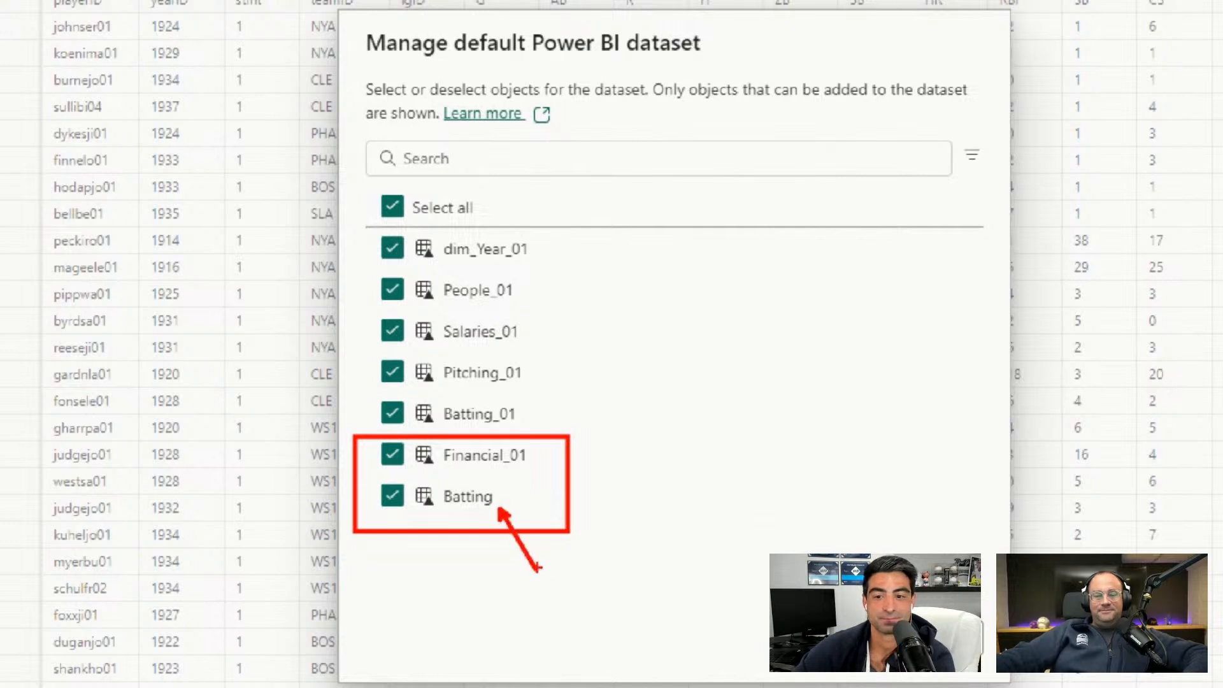
left_click_drag(535, 452, 608, 418)
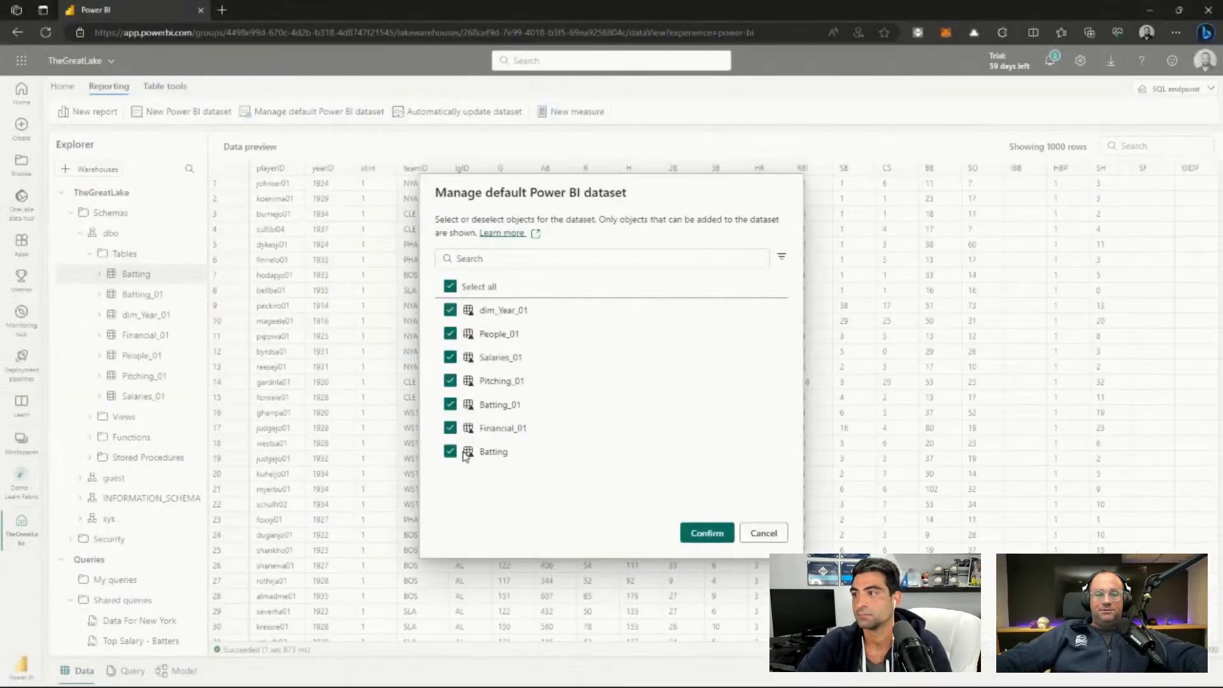
left_click(392, 454)
left_click(451, 453)
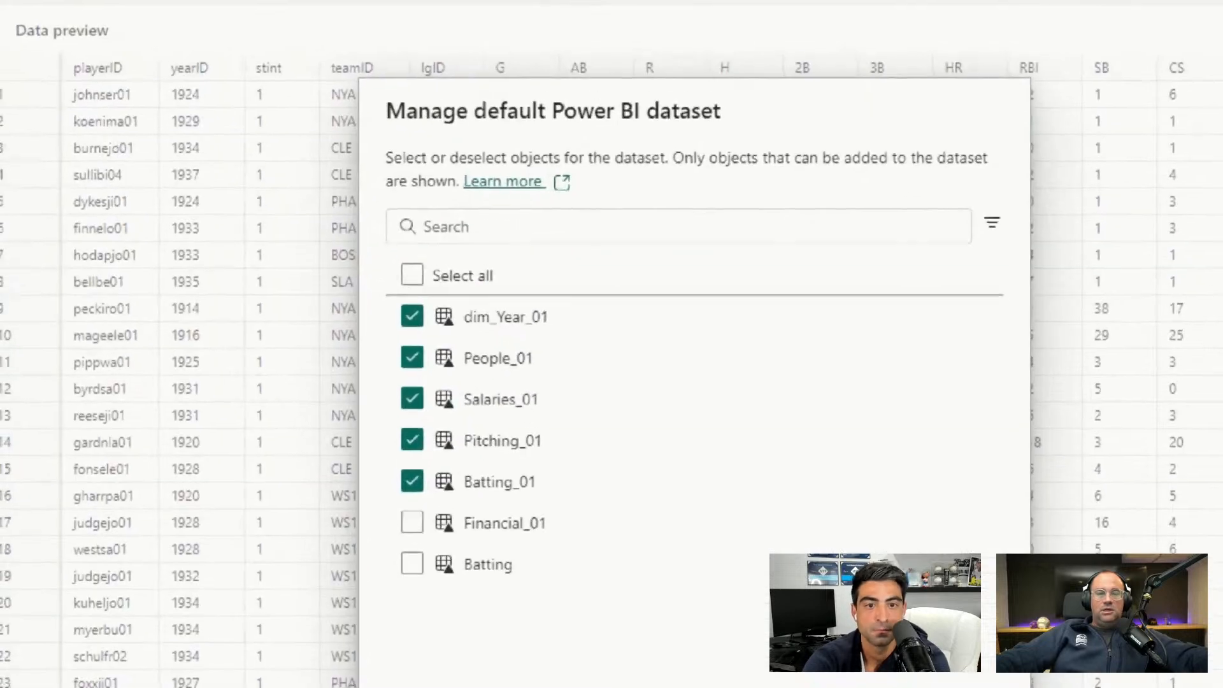
mouse_move(371, 252)
left_mouse_down()
mouse_move(561, 524)
mouse_move(574, 515)
left_mouse_up()
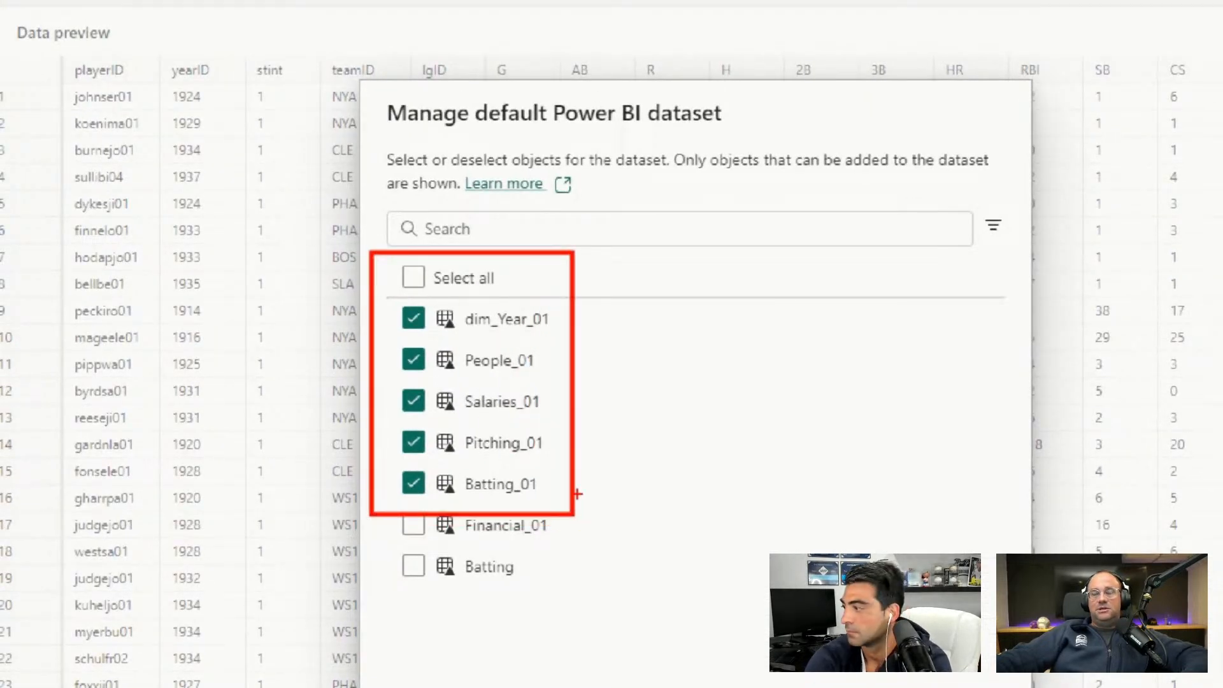
key("Escape")
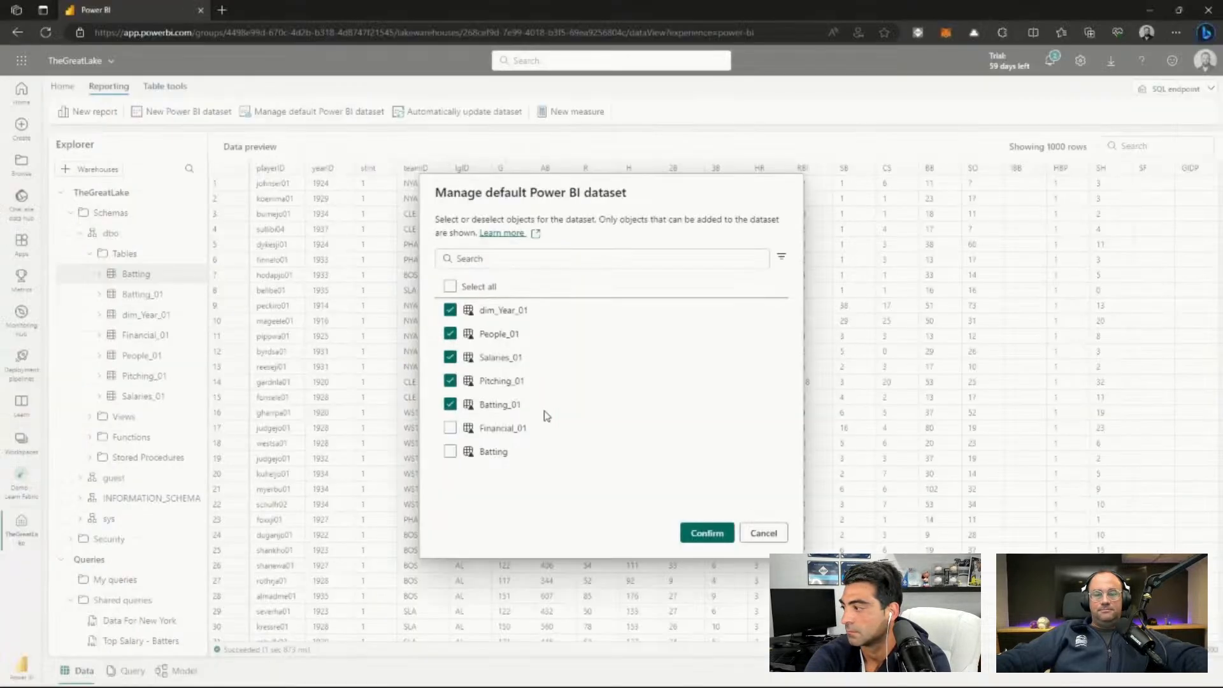
left_click(707, 534)
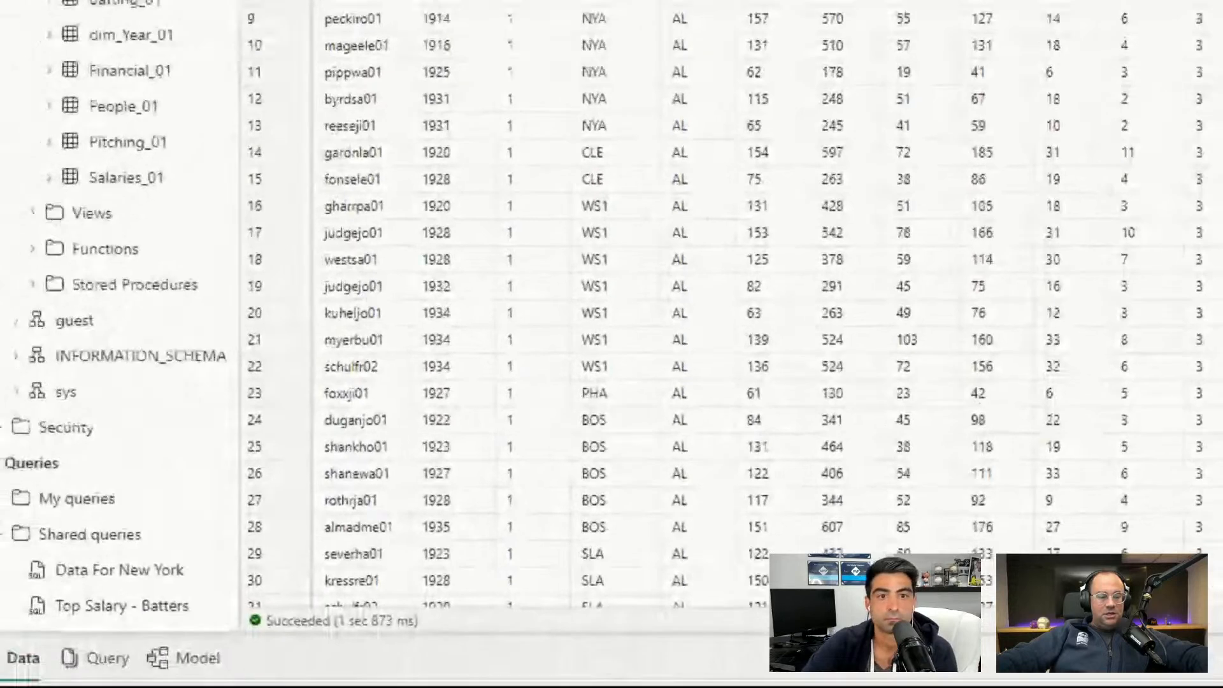
Switch the TheGreatLake SQL endpoint from the data preview to the Model view.
left_click(152, 658)
left_click_drag(100, 646, 96, 586)
left_click_drag(170, 644, 165, 579)
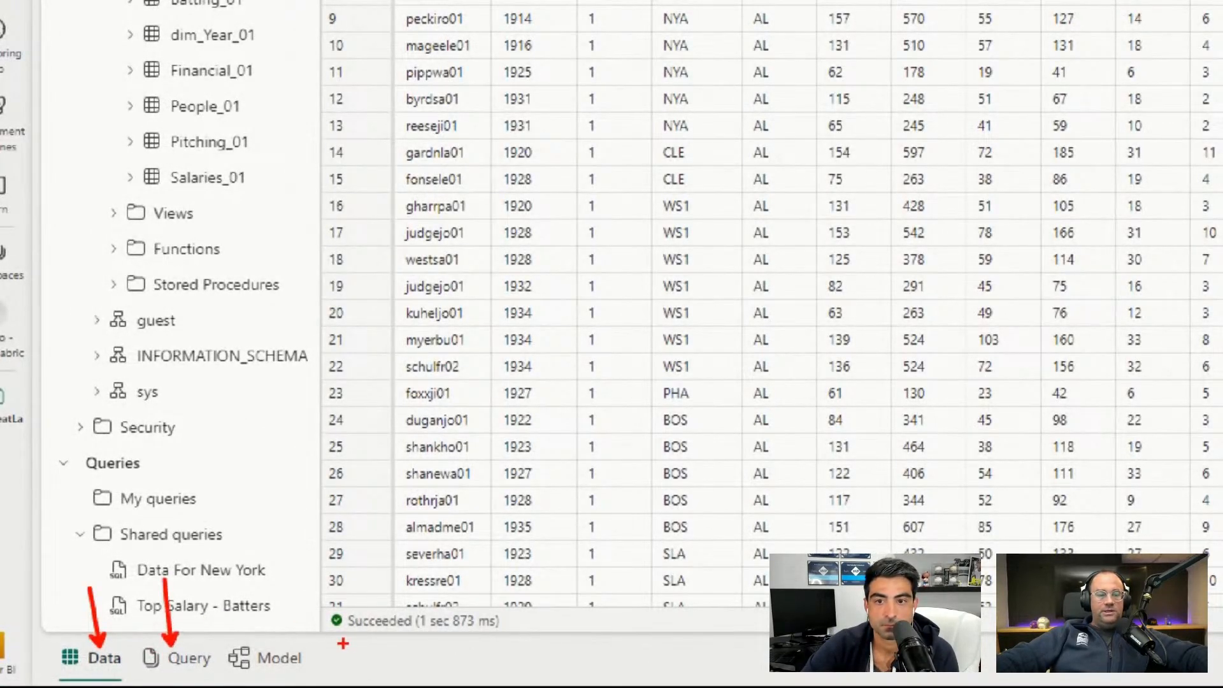
left_click_drag(278, 642, 293, 577)
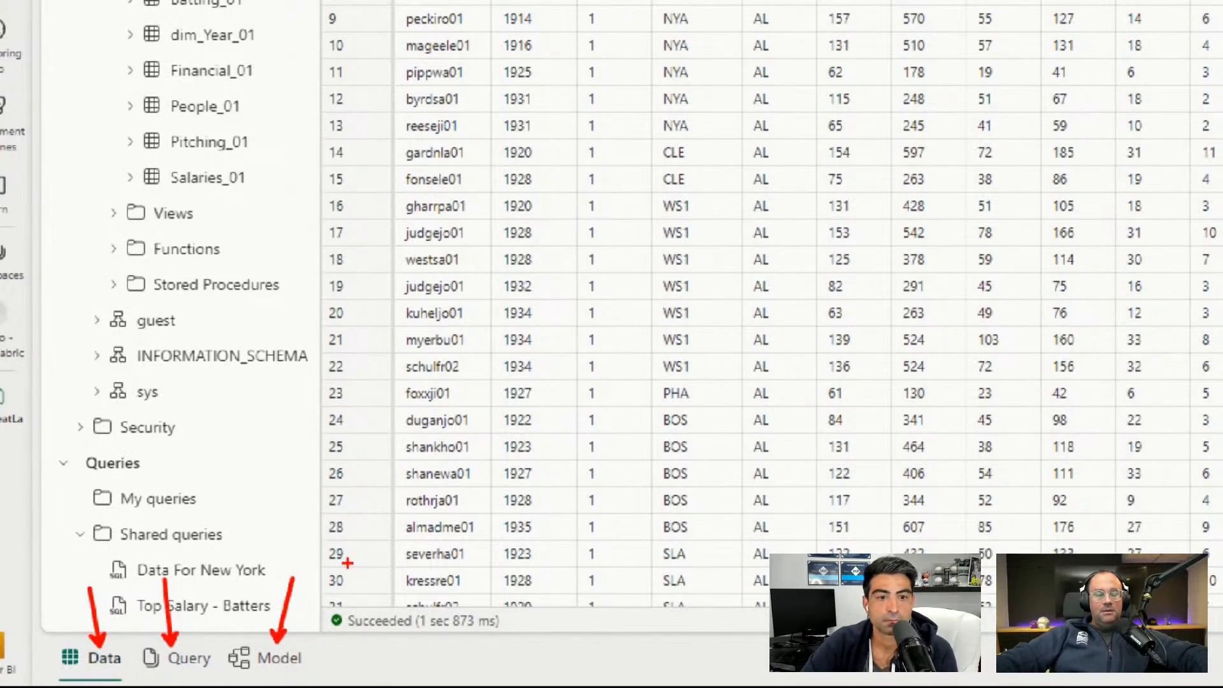
key("Escape")
left_click(180, 674)
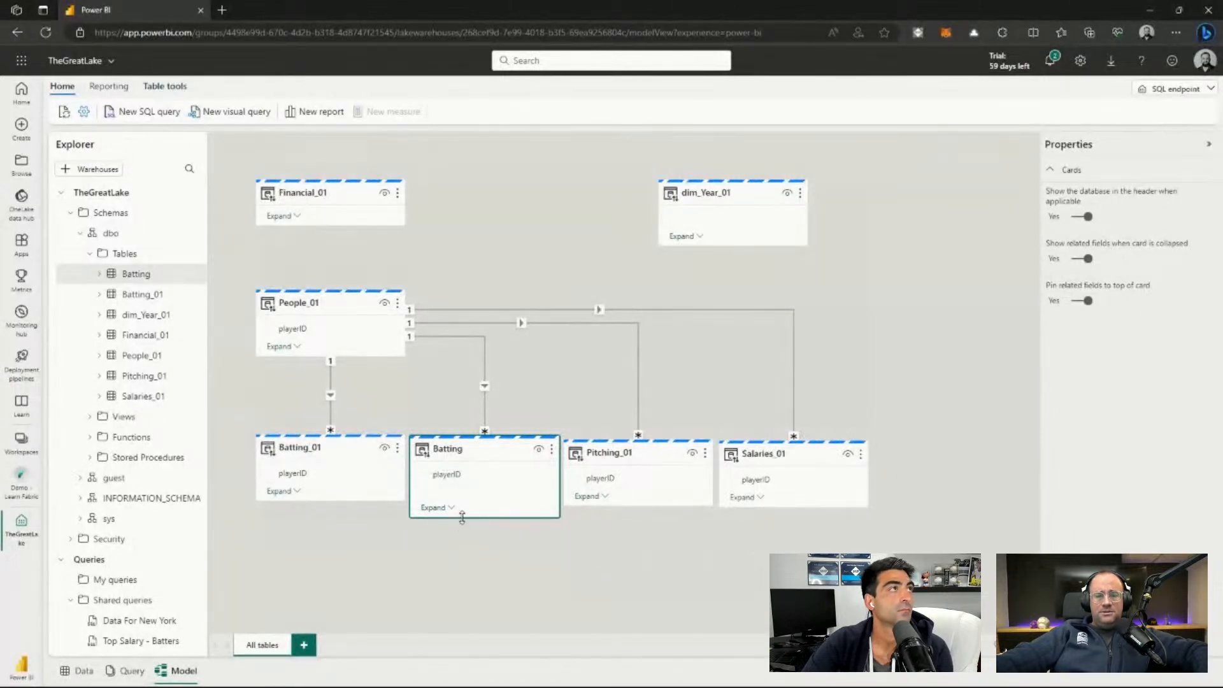
Expand the Batting_01, Batting, Pitching_01 and Salaries_01 table cards in the model diagram to show their fields.
left_click(282, 493)
left_click(435, 508)
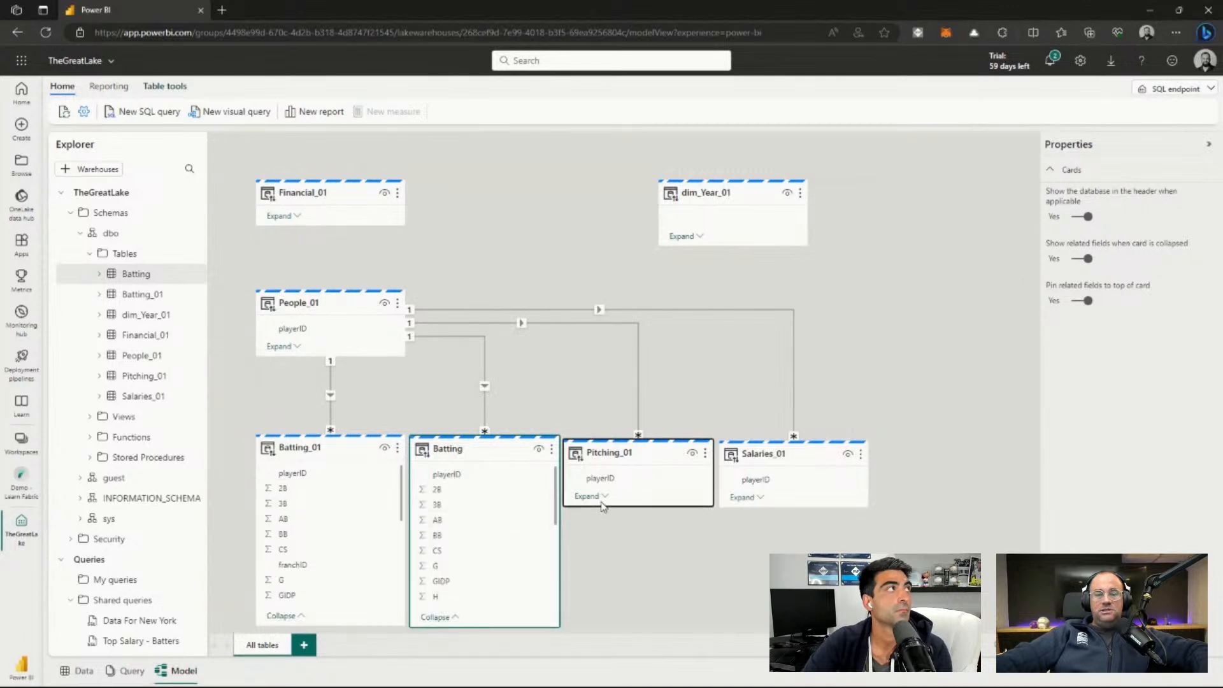
left_click(586, 497)
left_click(743, 498)
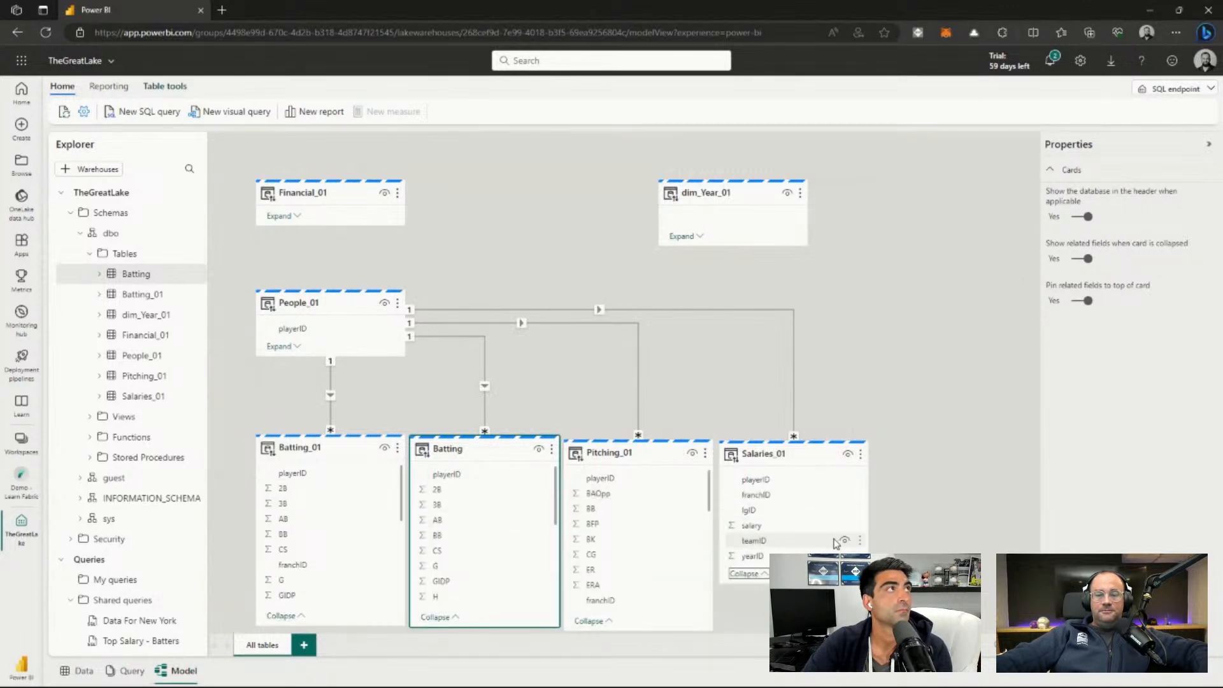
left_click(531, 217)
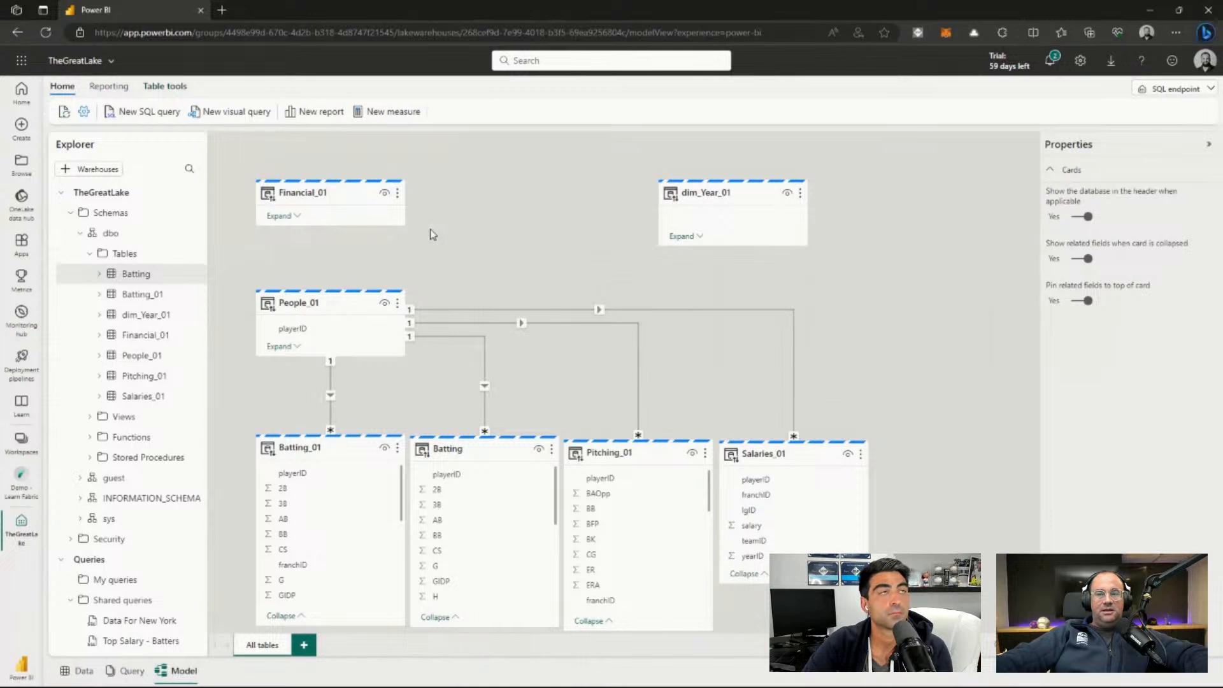
Reload the model page, try to update the dataset automatically with Financial_01 and Batting, and close the update dialog.
left_click(45, 32)
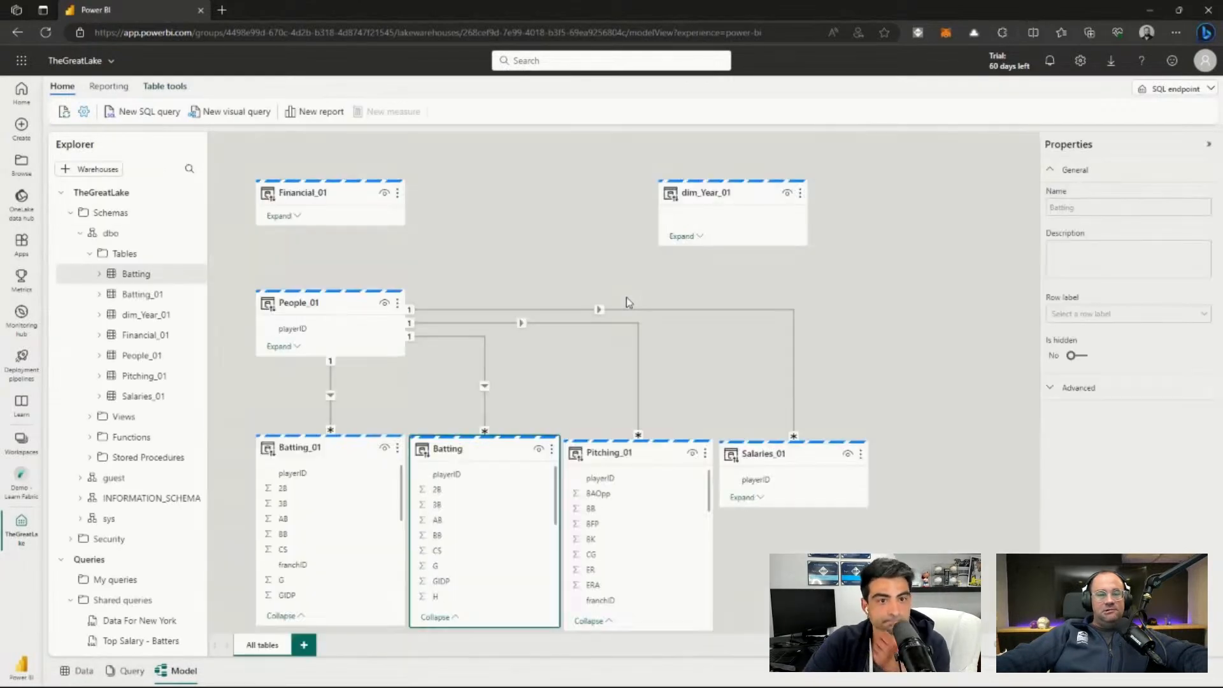
left_click(108, 87)
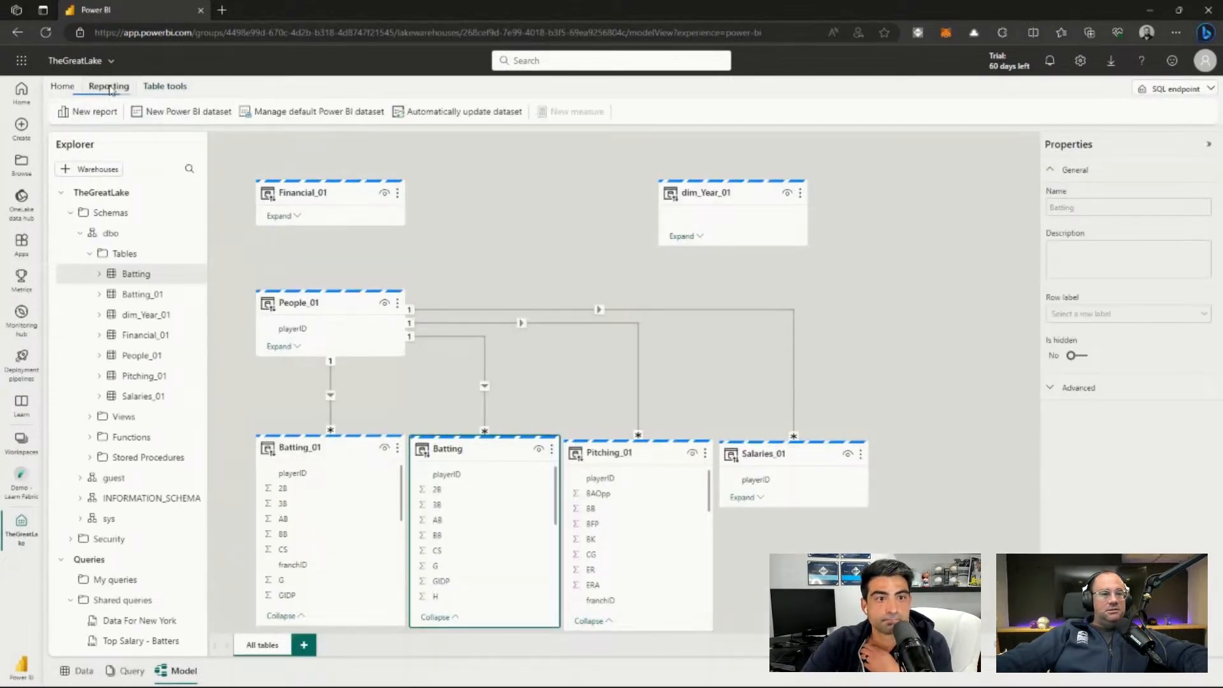
left_click(440, 115)
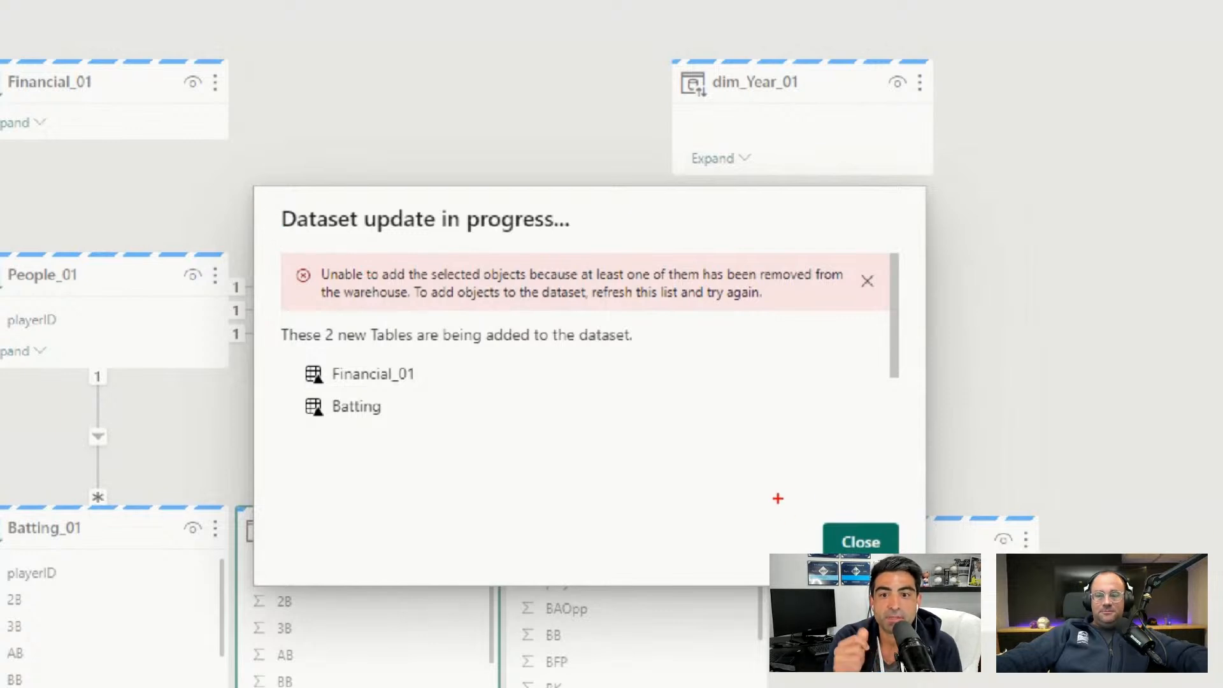
left_click_drag(778, 498, 974, 574)
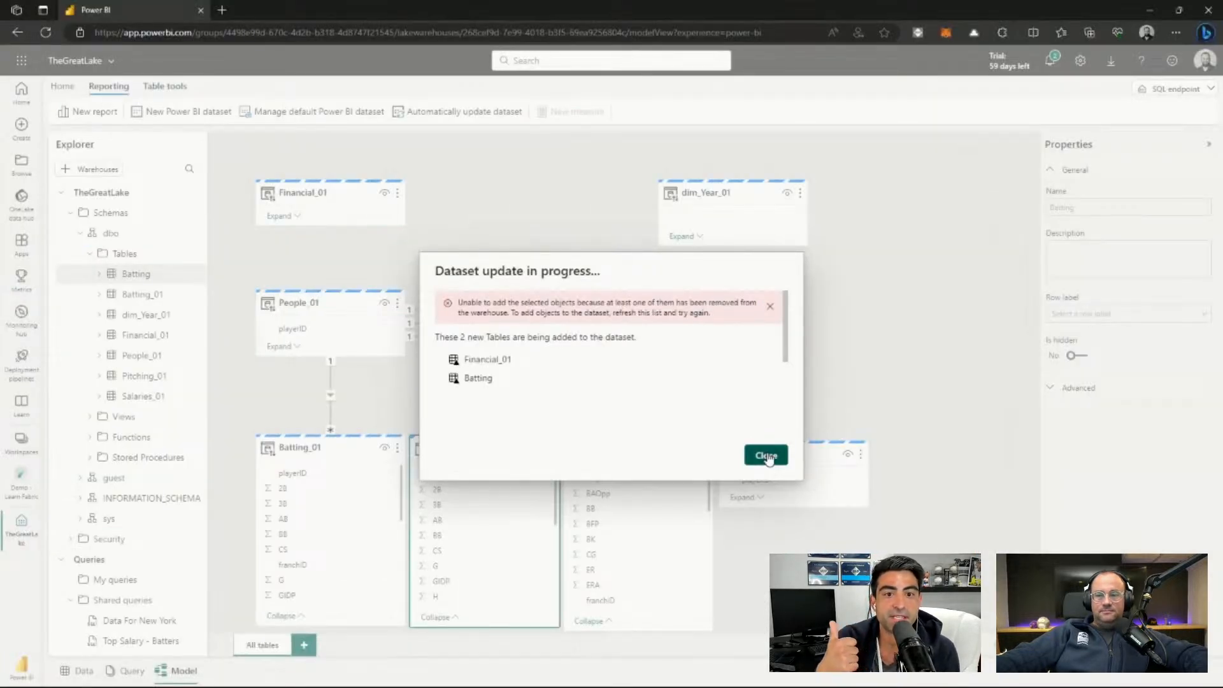
left_click(861, 542)
left_click(928, 385)
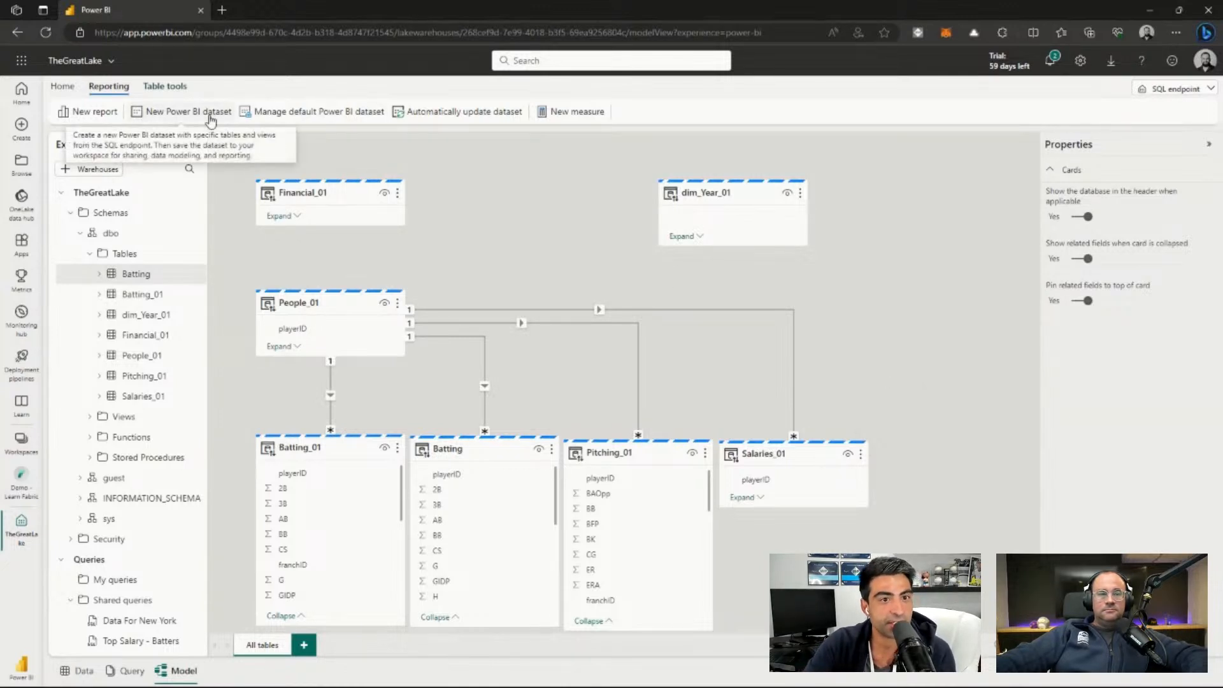
Check the available options for the Financial_01 table in the model diagram and select the Batting table.
left_click(326, 186)
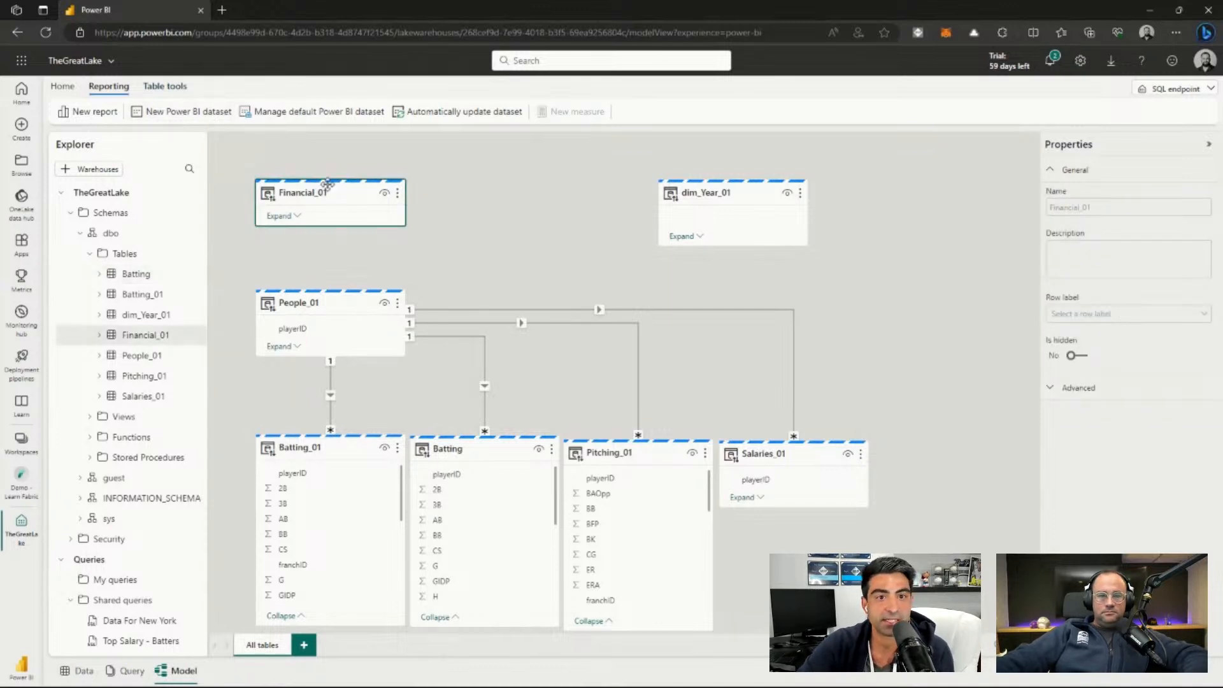
right_click(324, 196)
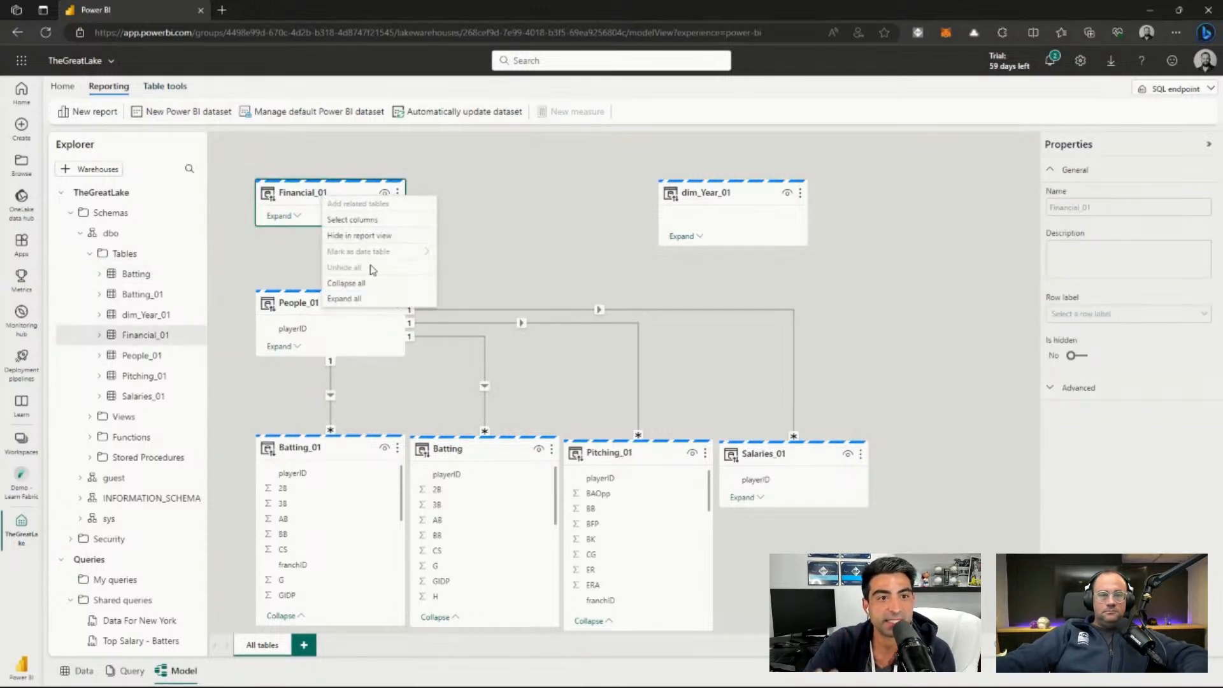
key("Escape")
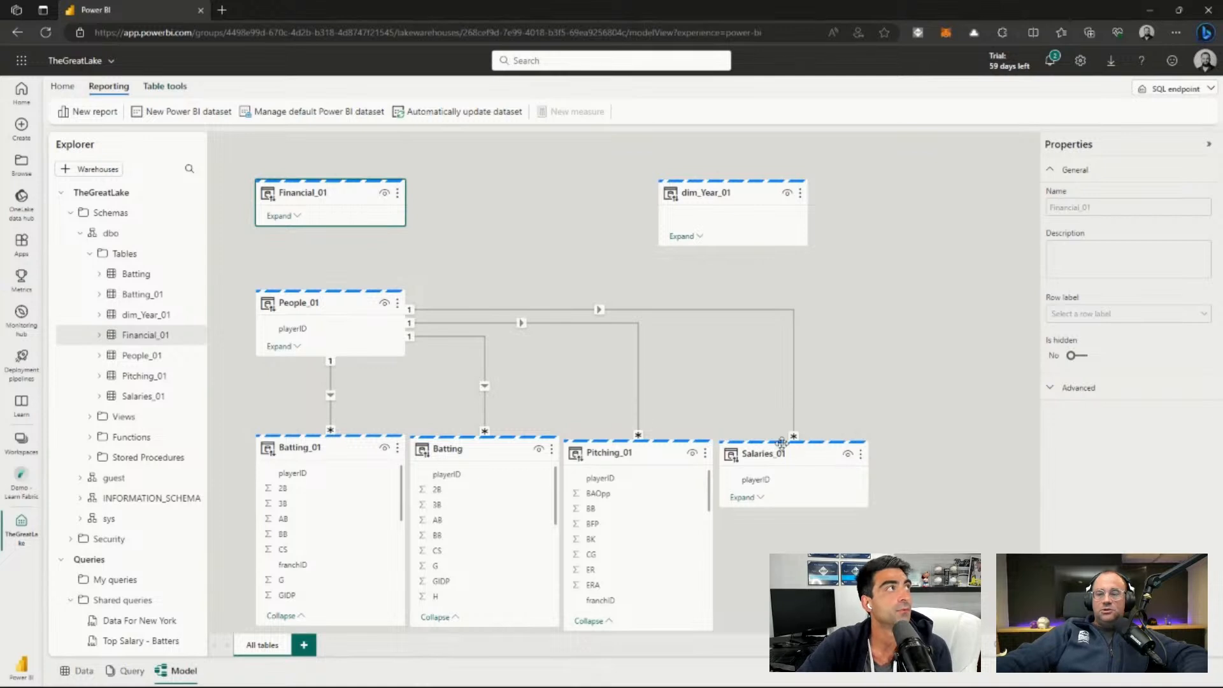
left_click(521, 448)
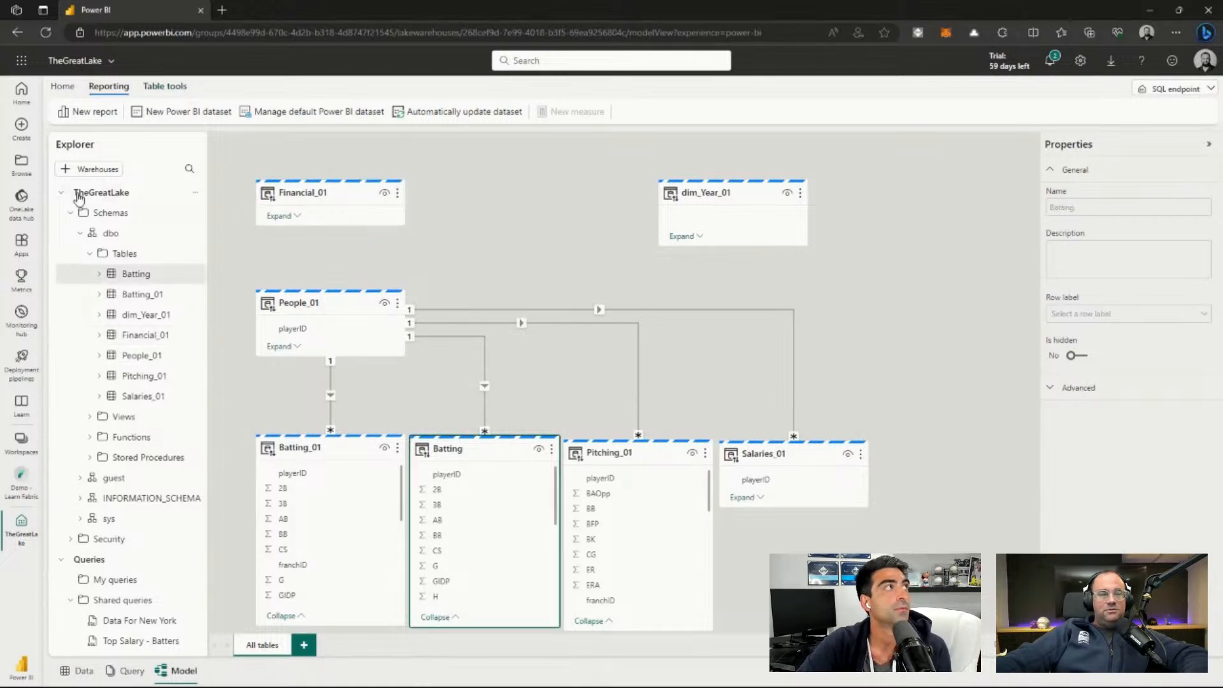
Add the Financial_01 and Batting tables to the default Power BI dataset and confirm the selection.
left_click(302, 116)
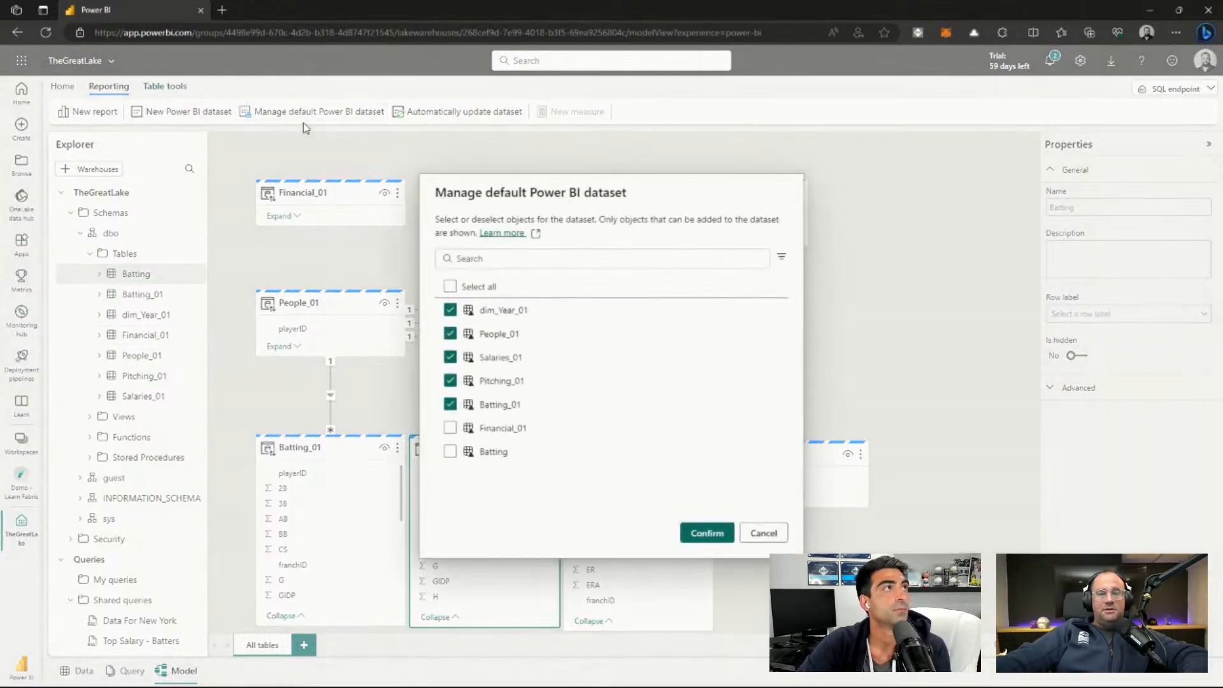
key("ctrl+1")
left_click(461, 437)
left_click_drag(413, 393, 612, 492)
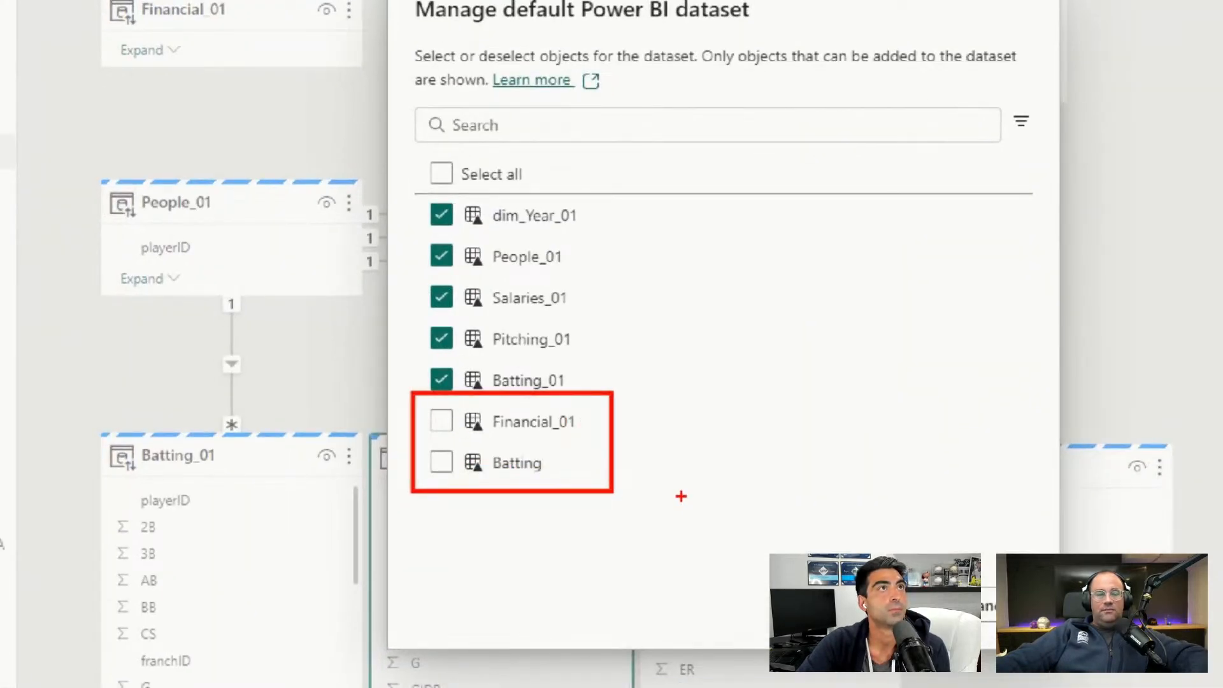
key("Escape")
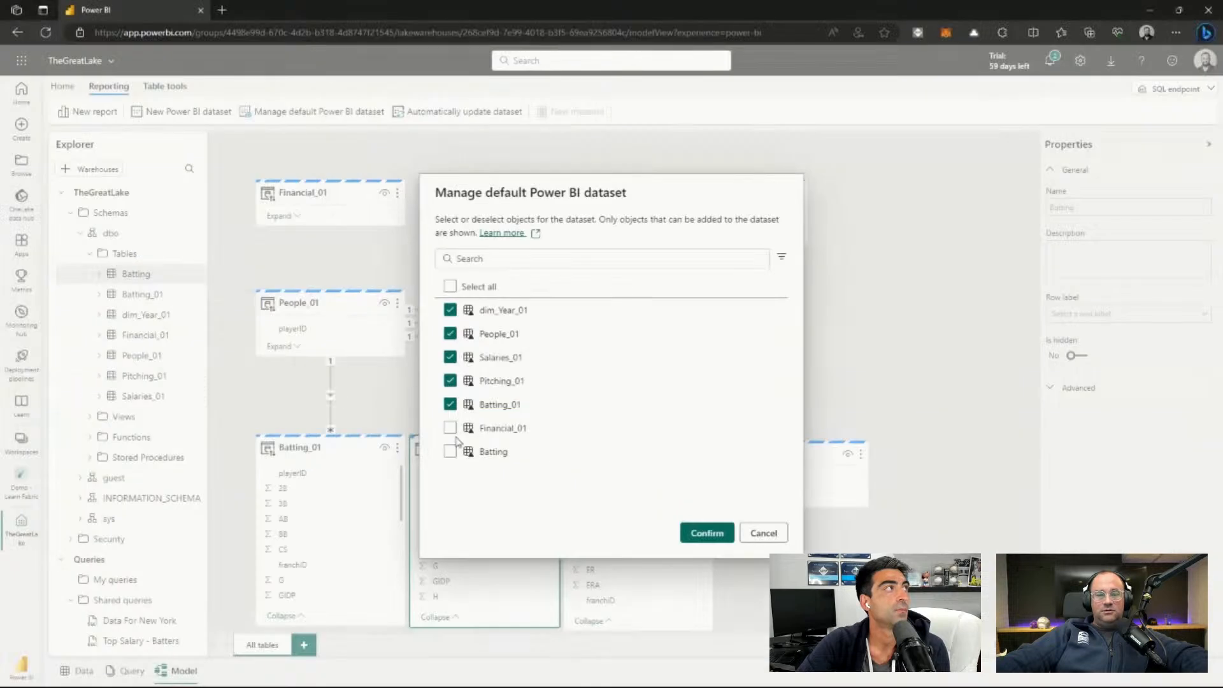
left_click(450, 427)
left_click(450, 451)
left_click(707, 533)
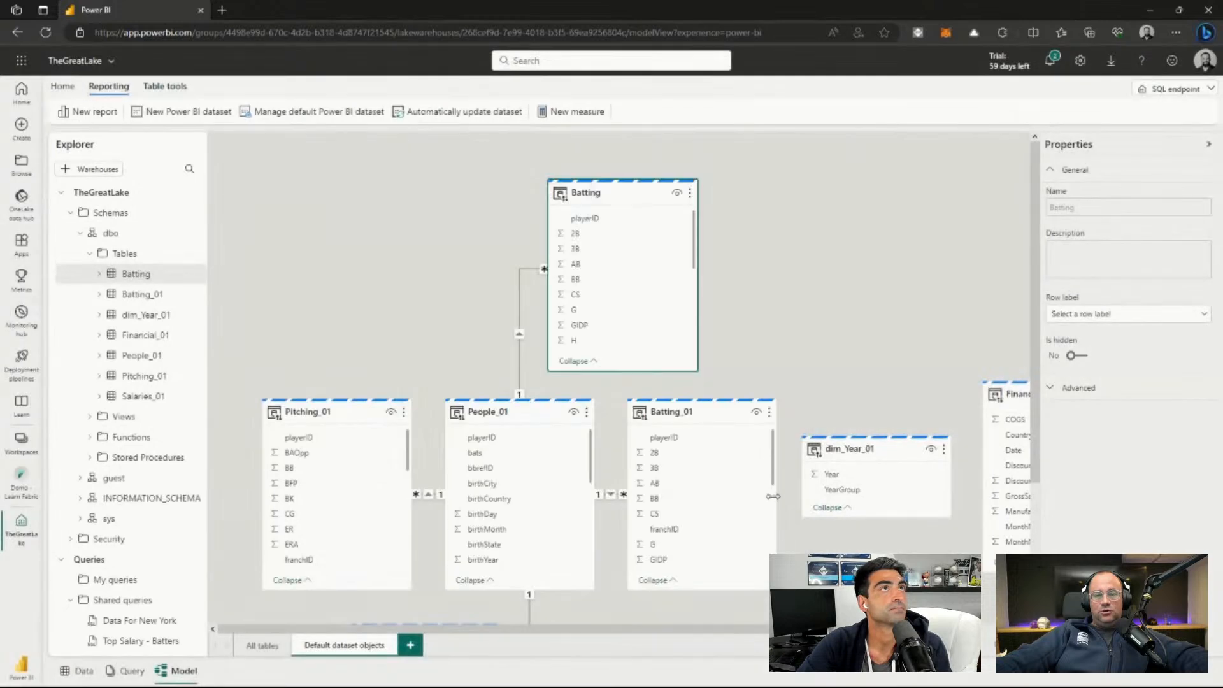
Examine the tables and relationships in the Default dataset objects layout and compare it with the All tables layout.
left_click_drag(703, 628, 558, 654)
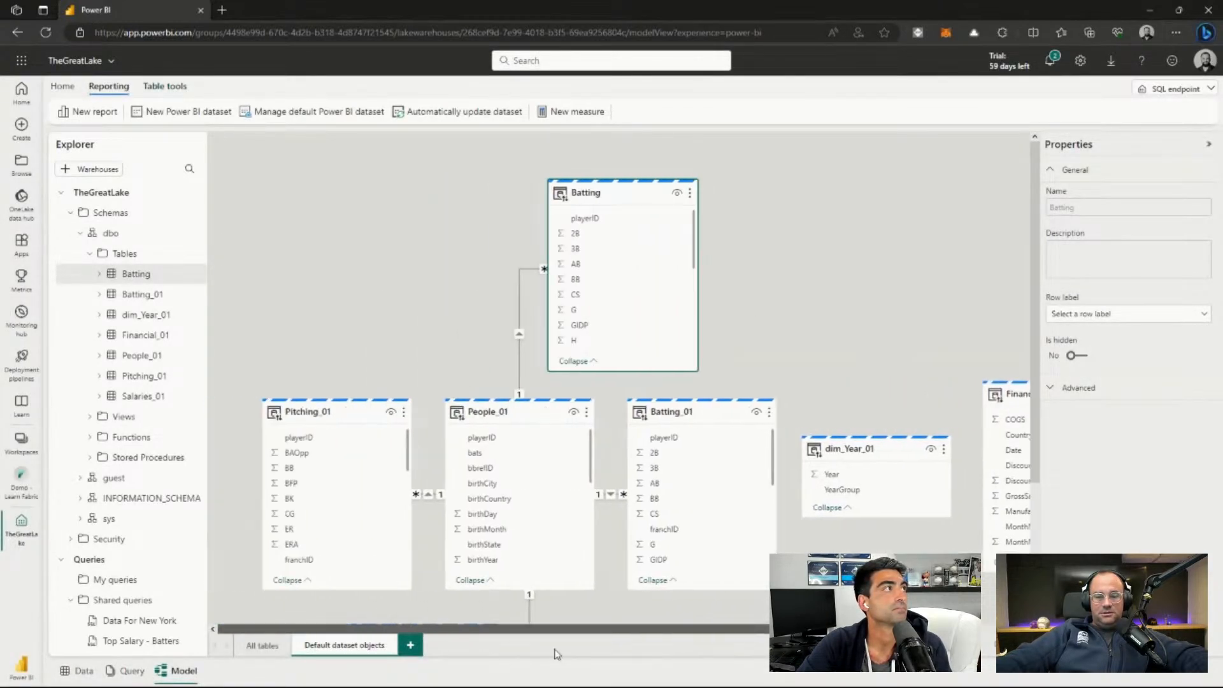
left_click(393, 645)
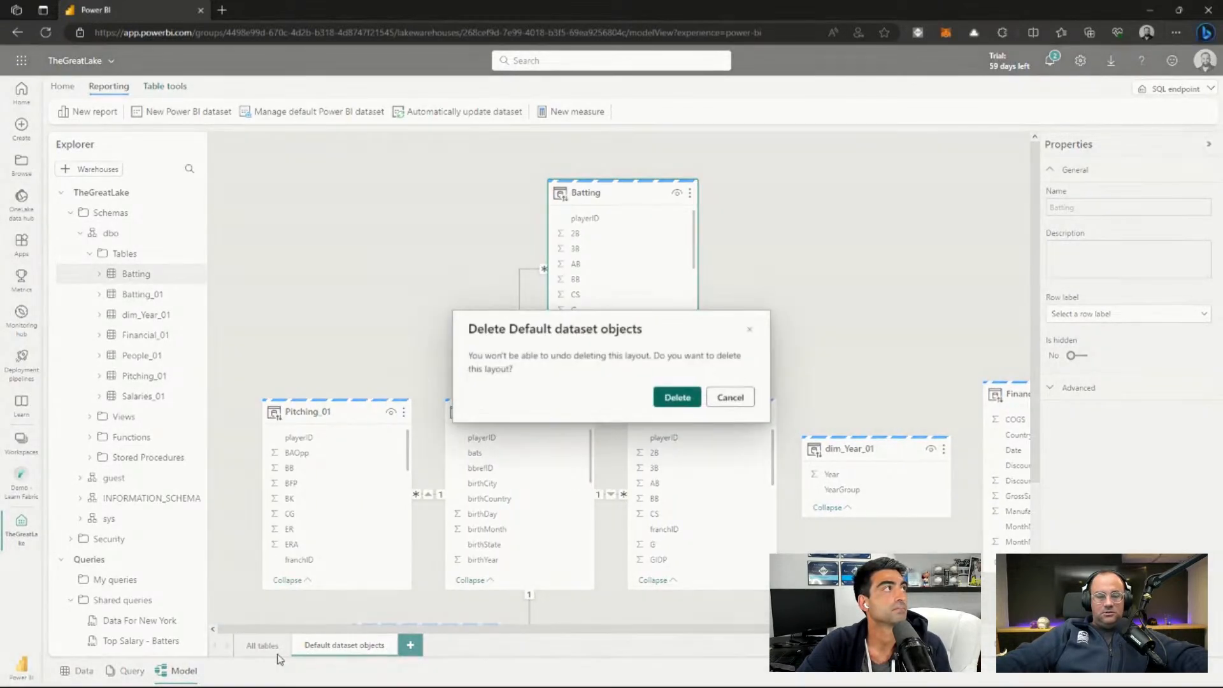
left_click(730, 397)
scroll(803, 437, "down", 3)
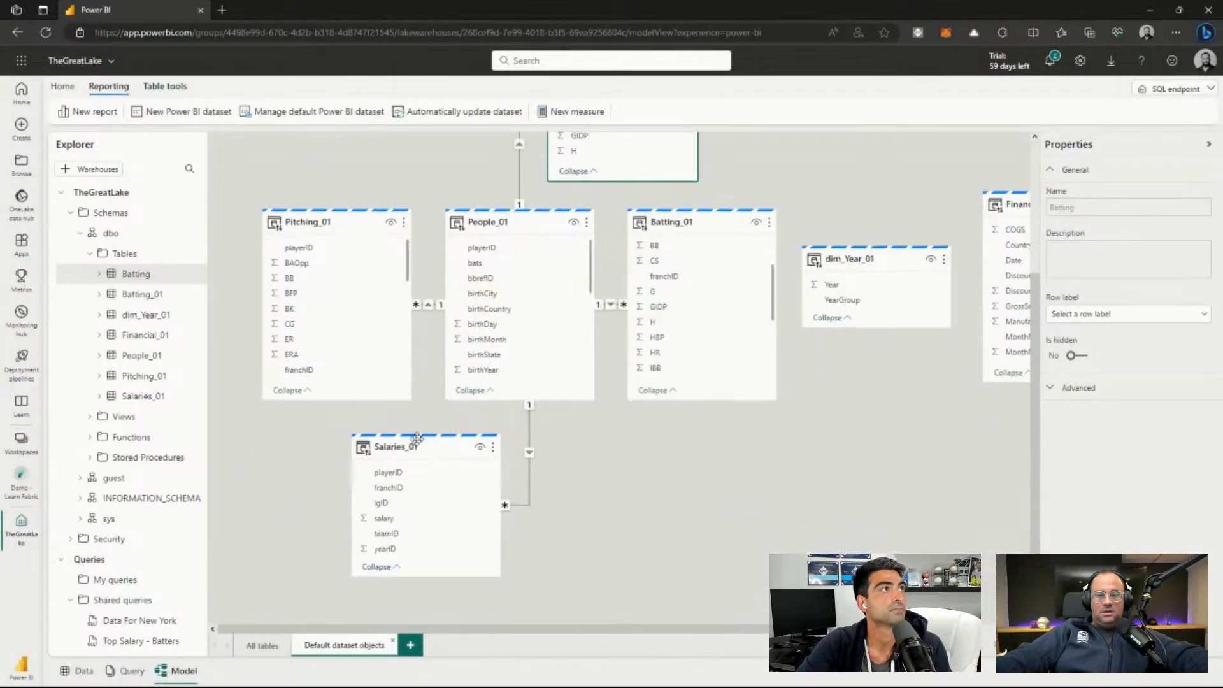
scroll(417, 438, "up", 3)
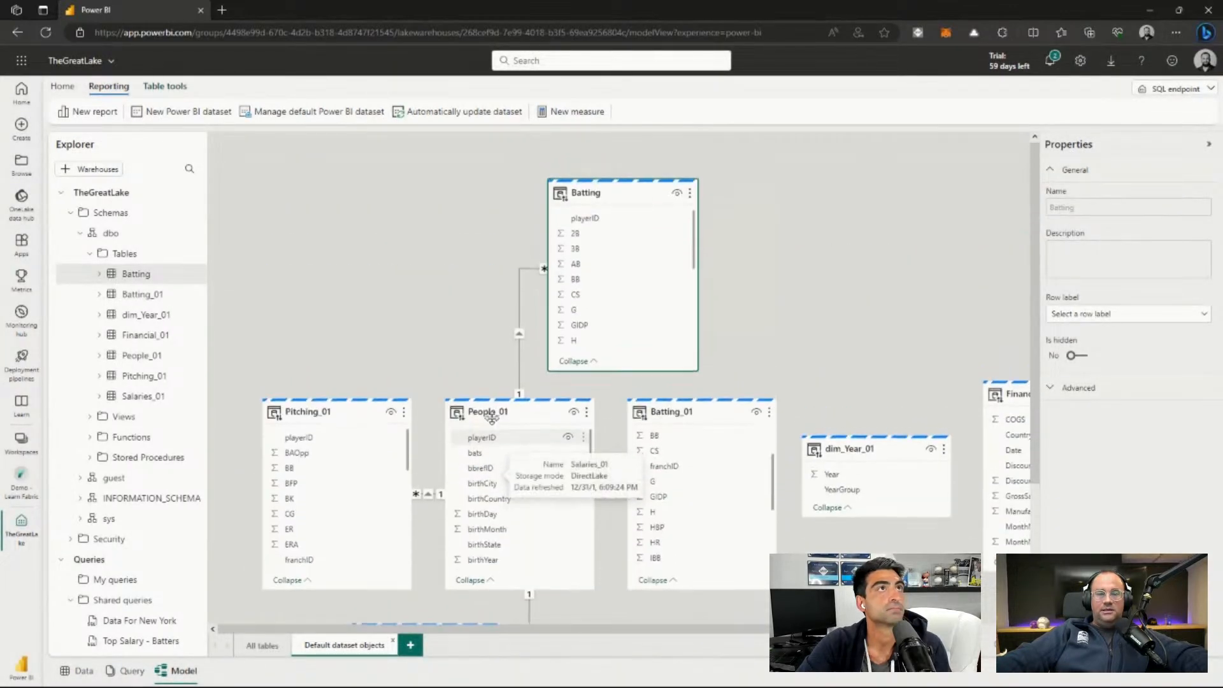
left_click(260, 646)
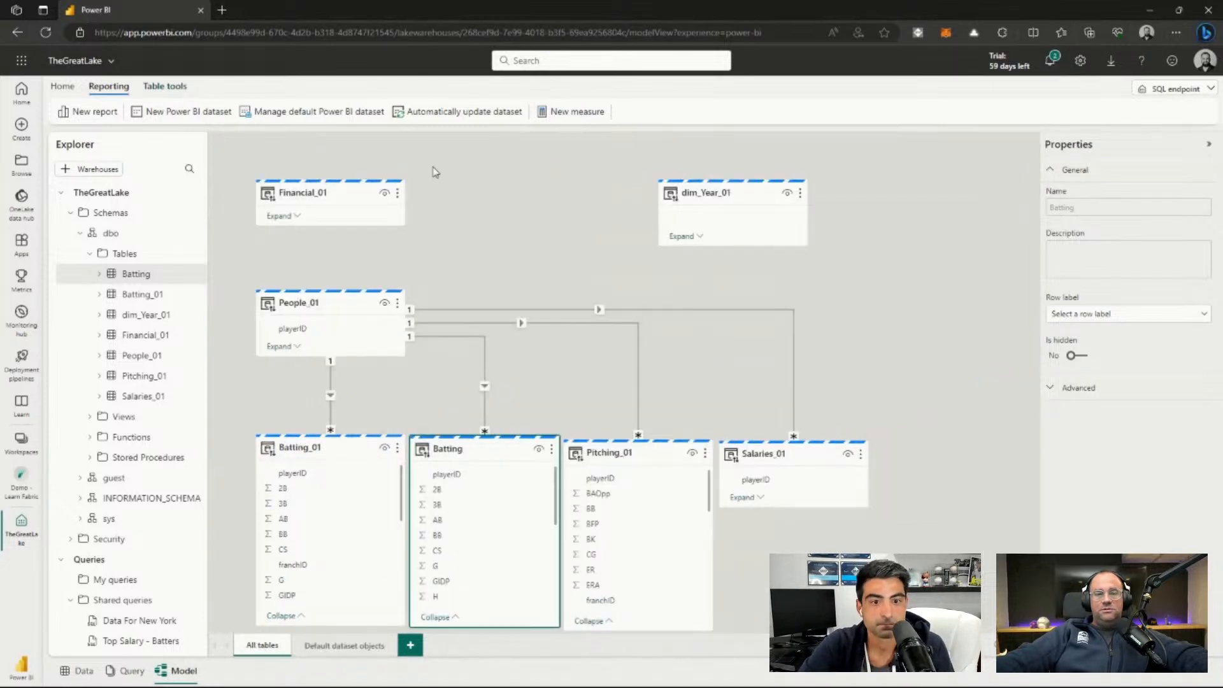
left_click(352, 647)
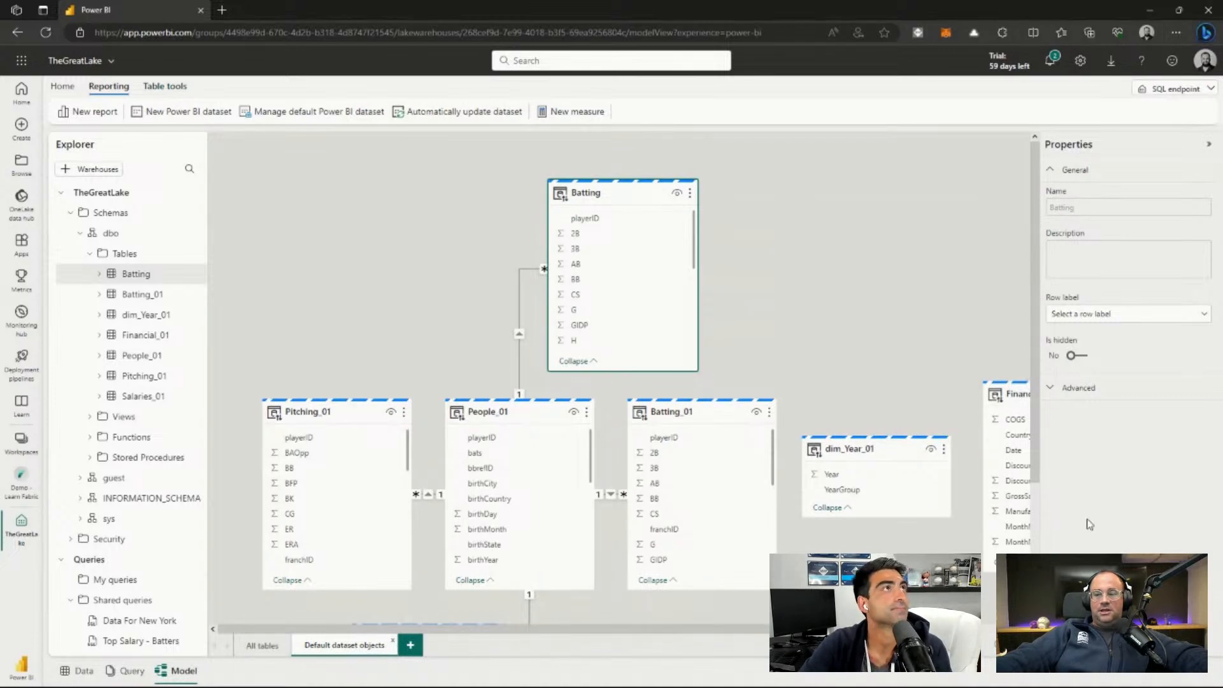
Remove the Batting and Financial_01 tables from the default Power BI dataset and confirm the selection.
left_click(287, 118)
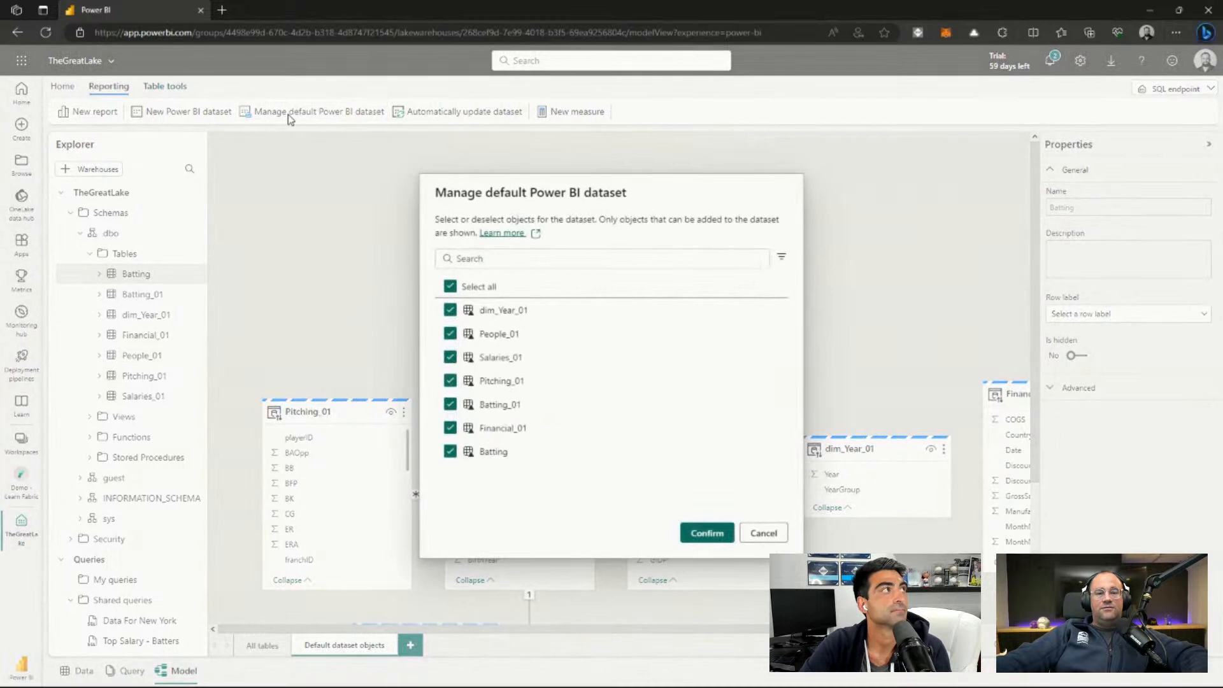
left_click(450, 452)
left_click(450, 428)
left_click(697, 534)
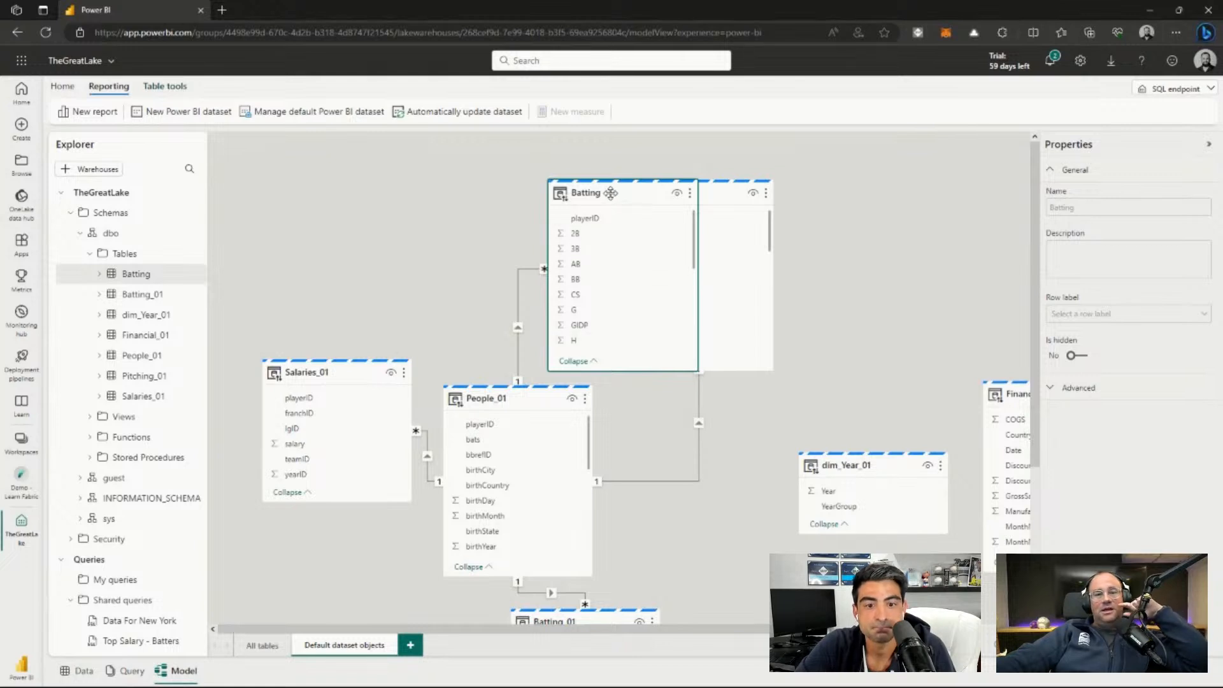
Separate the overlapping Batting and Pitching_01 cards, and move dim_Year_01 and Financial_01 closer to the other tables in the diagram.
left_click_drag(610, 193, 314, 194)
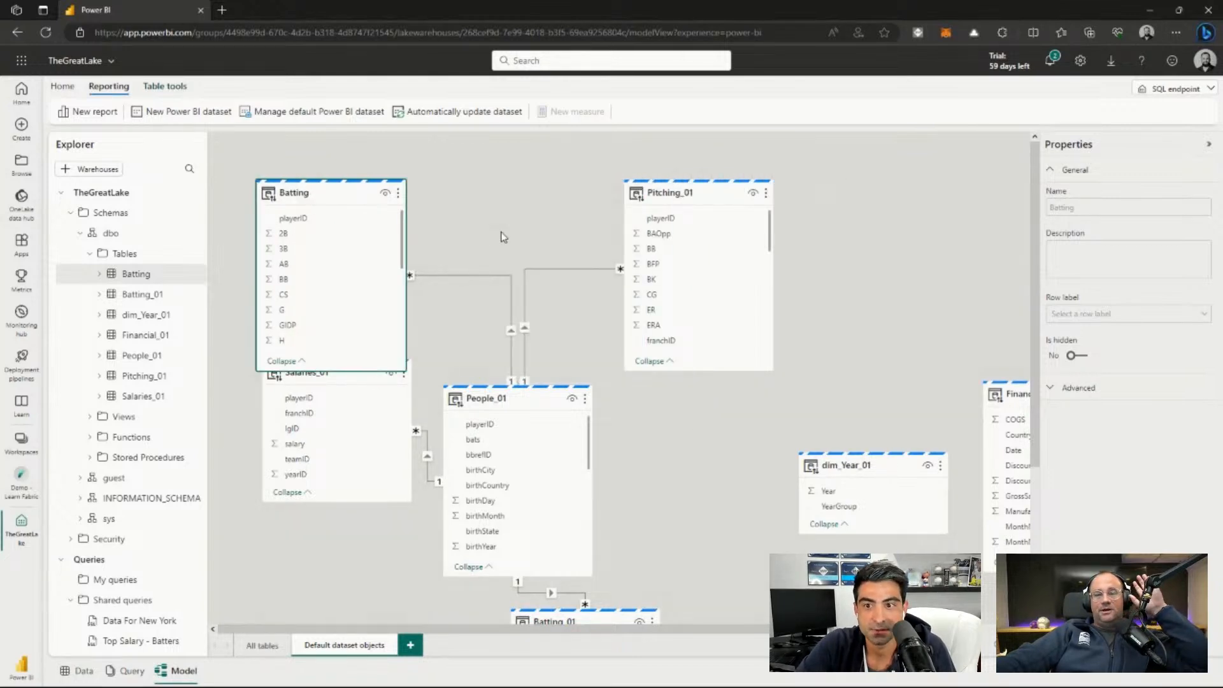
left_click_drag(878, 465, 859, 270)
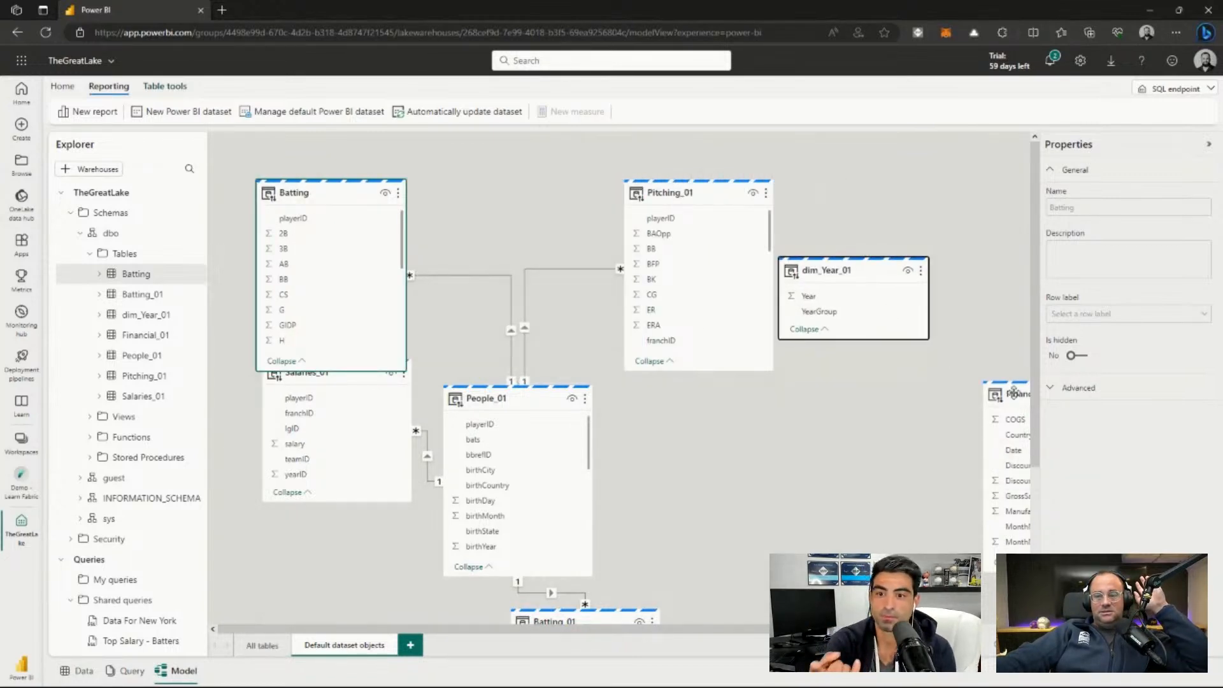
left_click_drag(1012, 393, 825, 385)
Hide the Financial_01 table in report view and look over the fields of the remaining table cards.
right_click(865, 392)
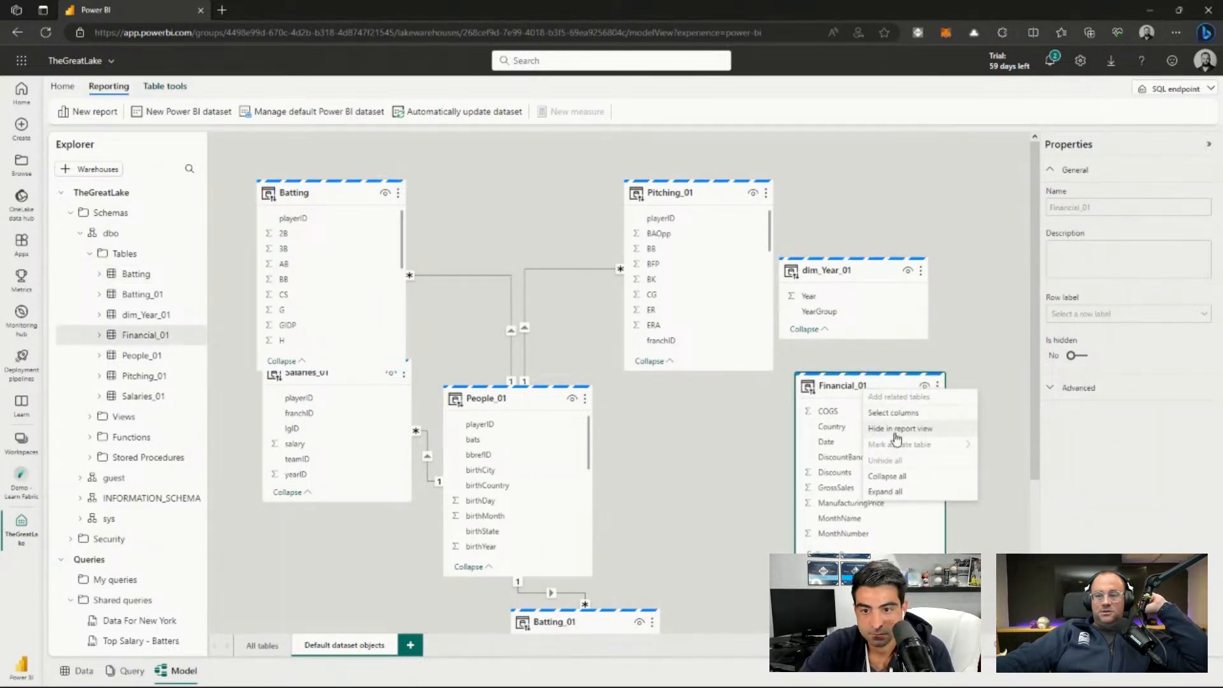
left_click(896, 433)
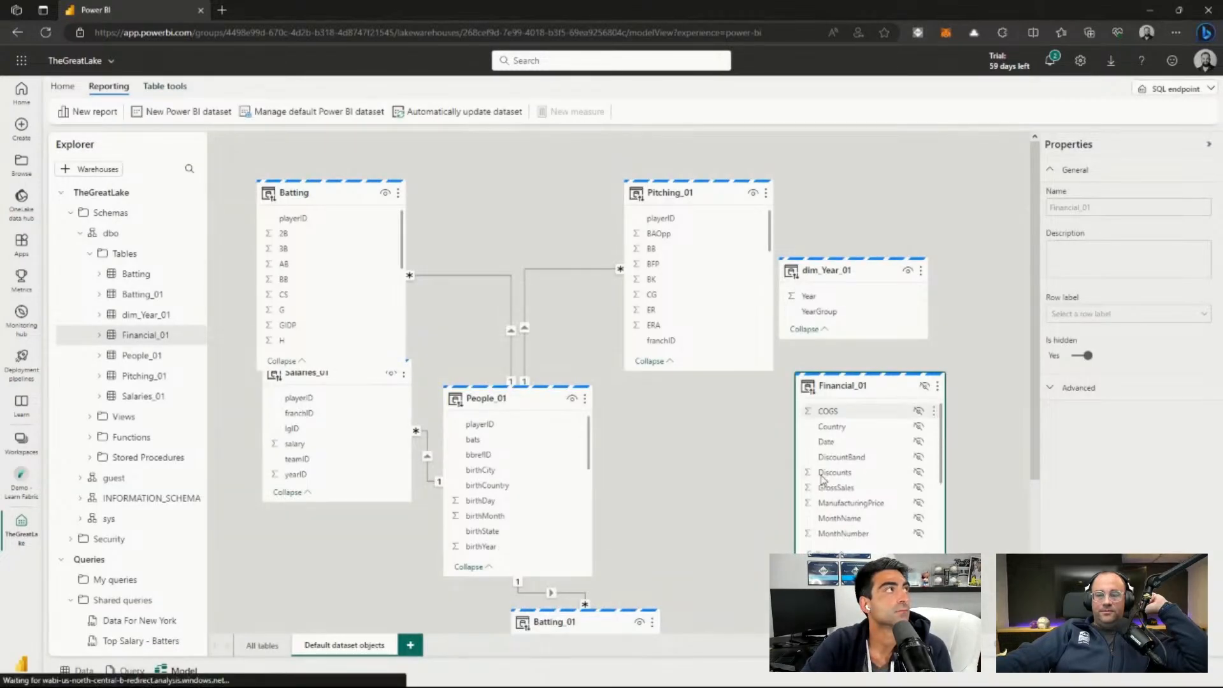
scroll(820, 478, "down", 3)
scroll(732, 538, "down", 3)
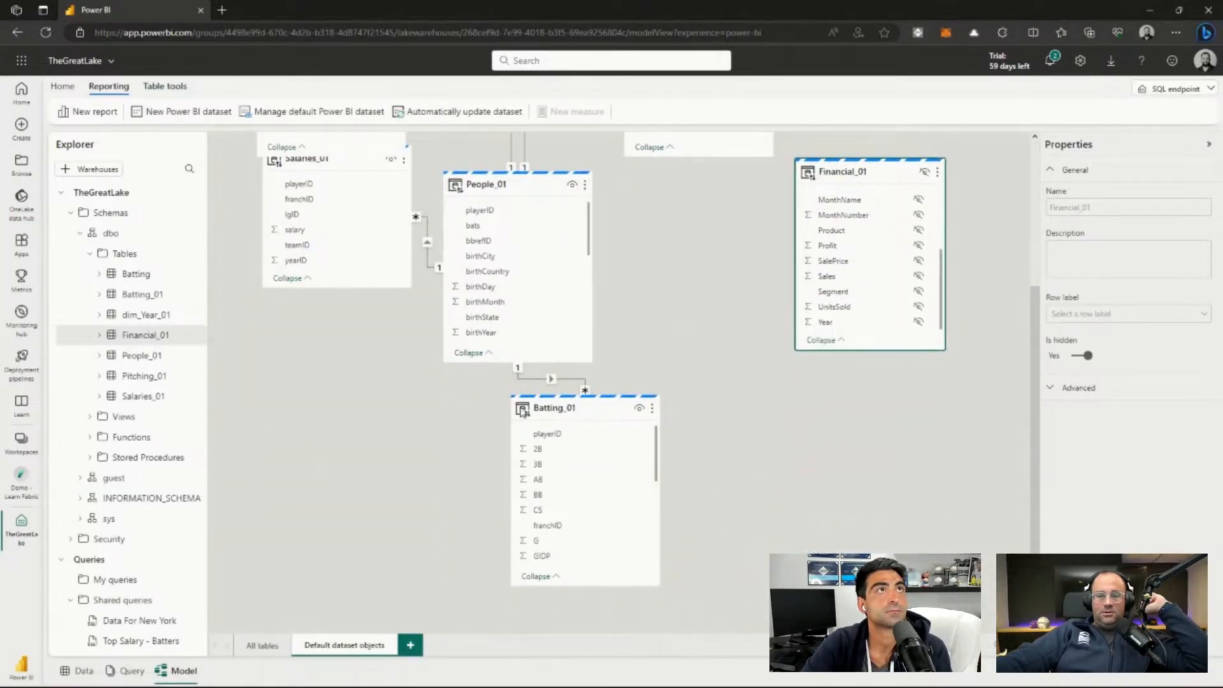
scroll(502, 460, "up", 3)
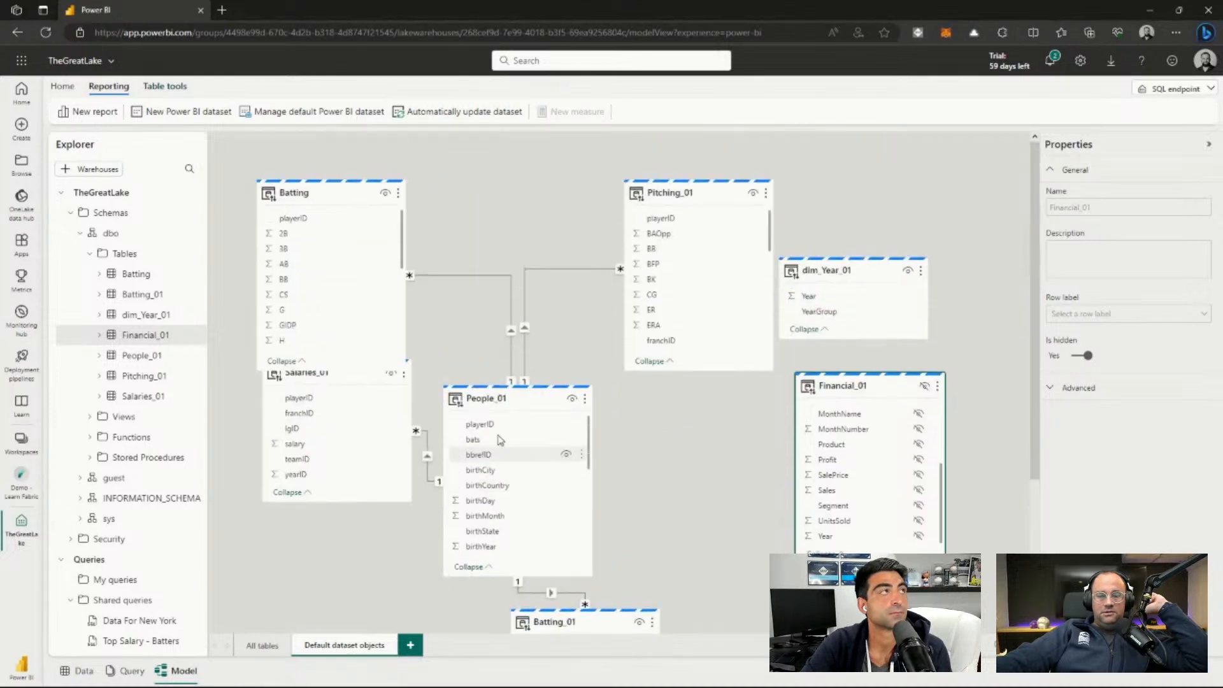
Hide the Batting table in report view and place its card beside Financial_01, below the Pitching_01 table.
left_click_drag(323, 185, 480, 186)
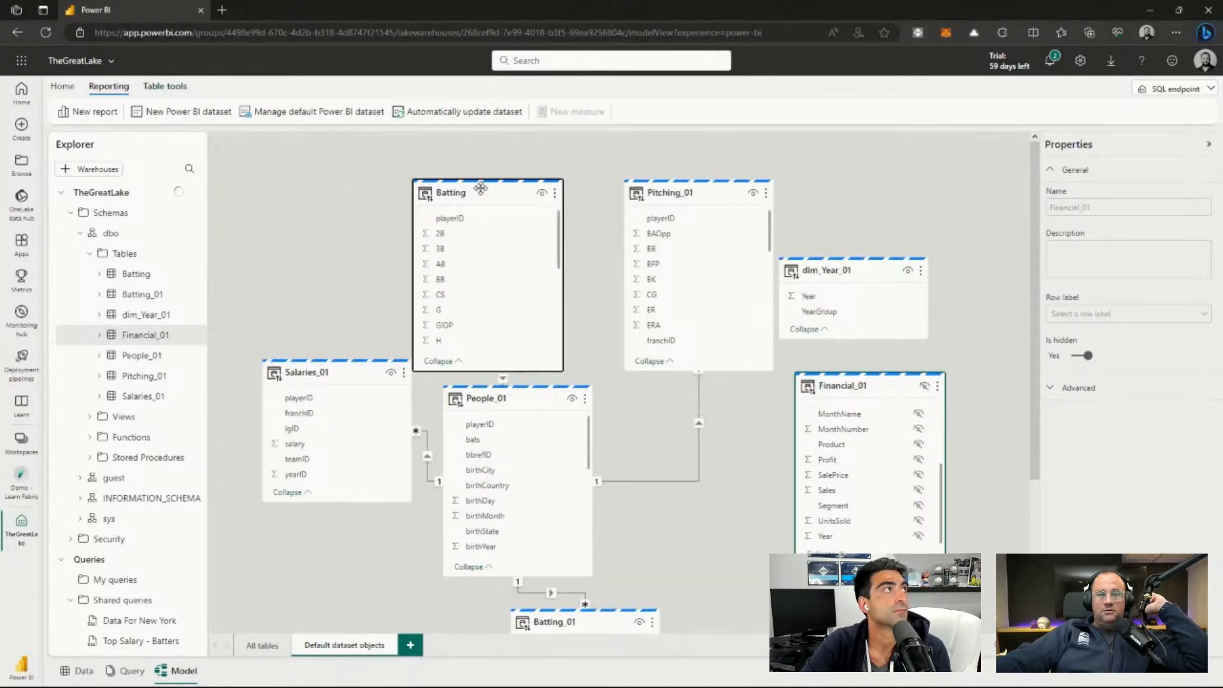
right_click(480, 185)
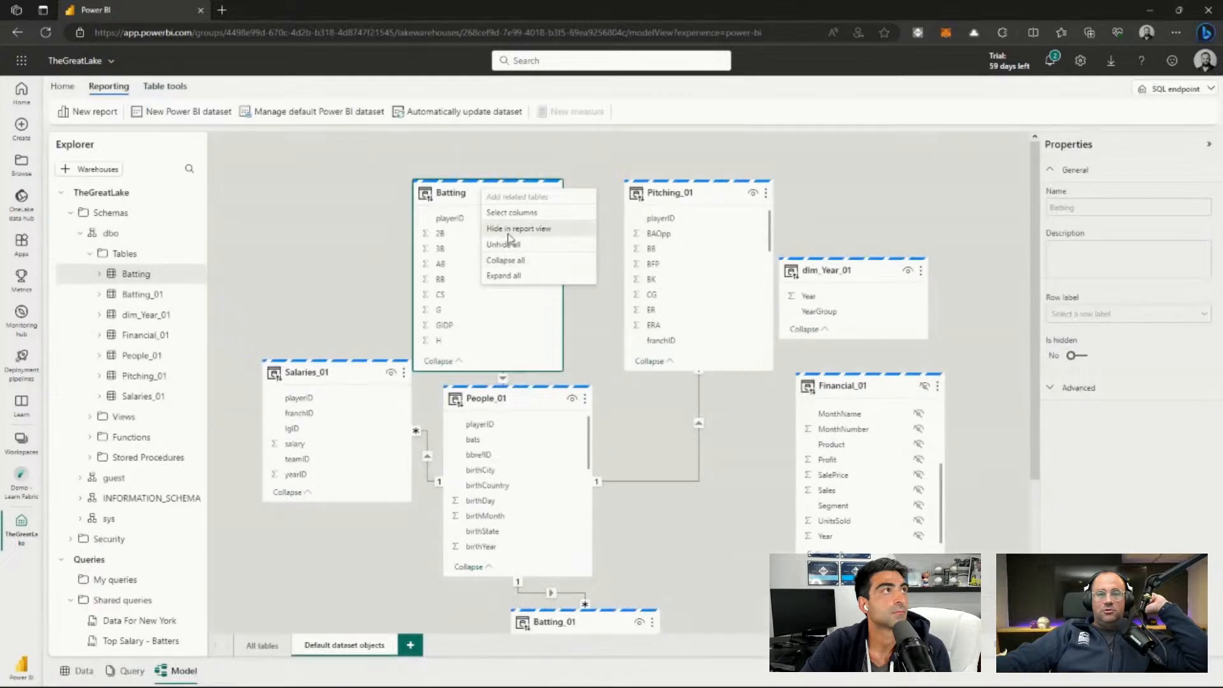
left_click(508, 231)
left_click_drag(474, 193, 712, 510)
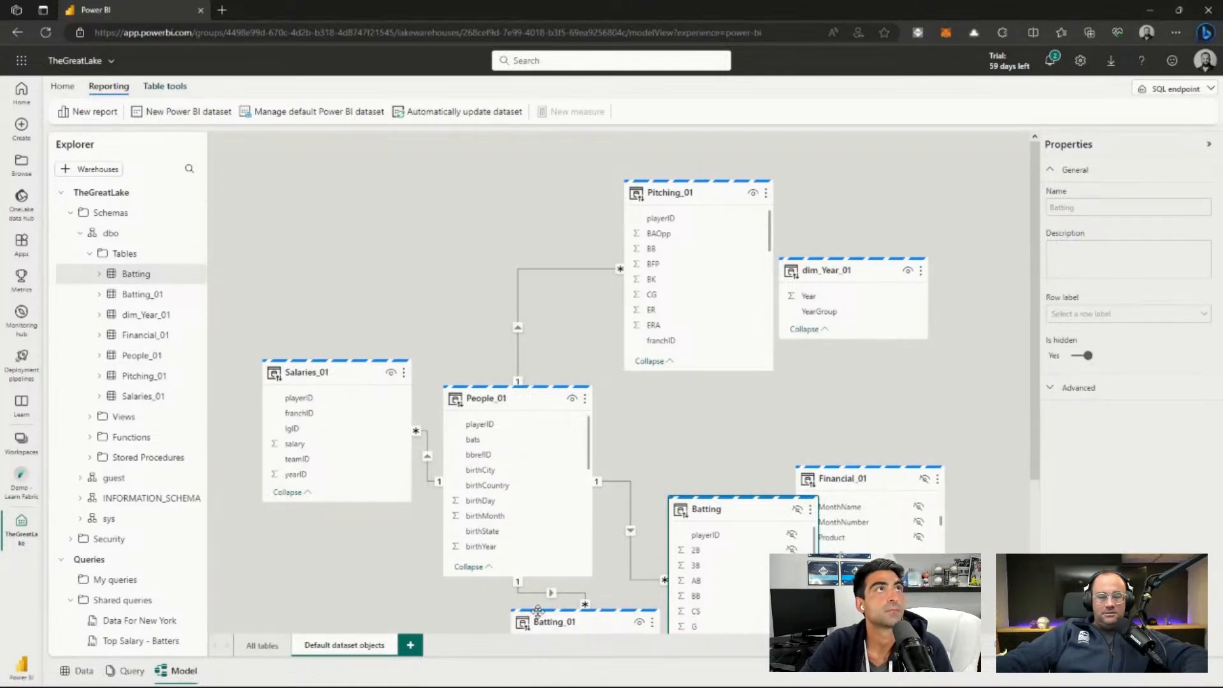
Collapse all table cards and arrange People_01 above a row of Salaries_01, Pitching_01 and Batting_01, with Batting lower down.
right_click(855, 482)
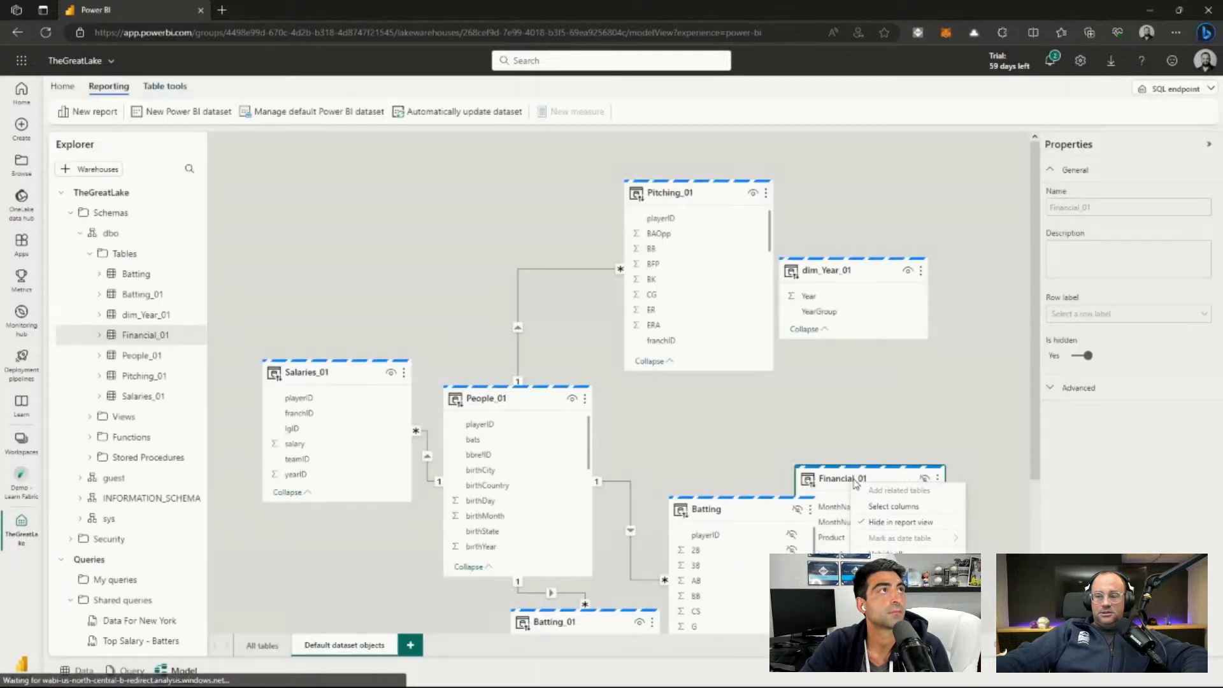
left_click(885, 570)
left_click_drag(533, 407, 233, 179)
left_click_drag(316, 364, 308, 400)
left_click_drag(658, 188, 456, 422)
left_click_drag(550, 612, 605, 404)
left_click_drag(732, 519, 732, 555)
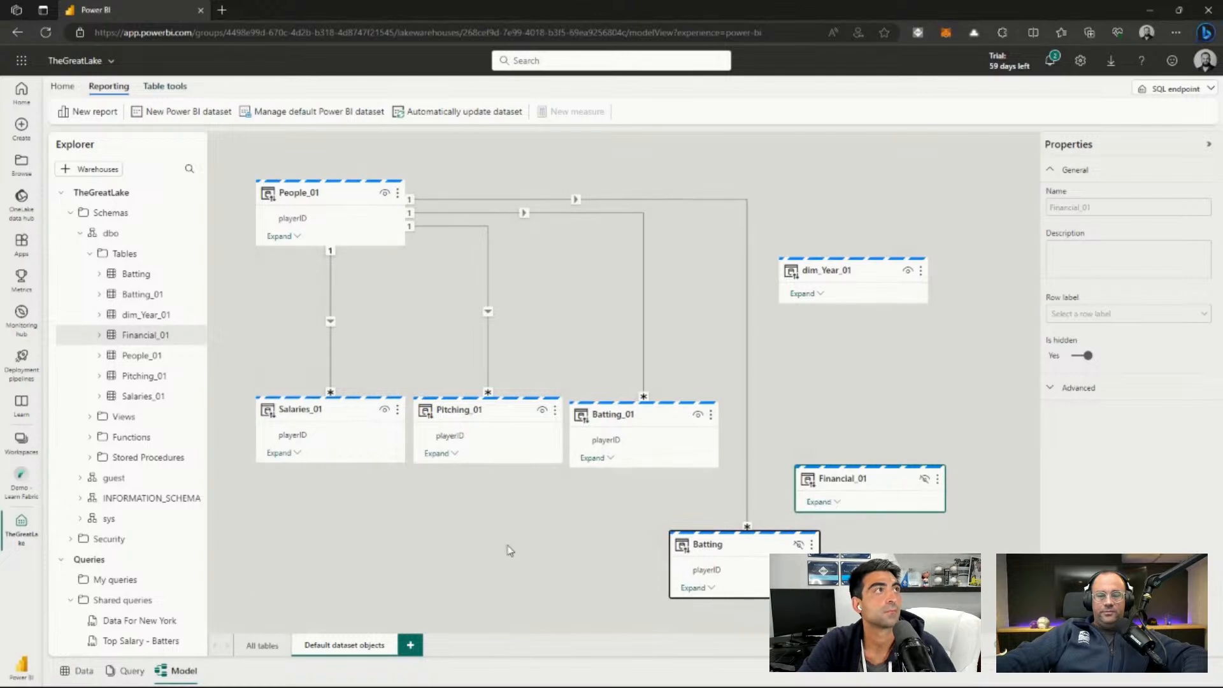
Delete the playerID relationship between the People_01 and Batting tables.
left_click(747, 451)
key("Delete")
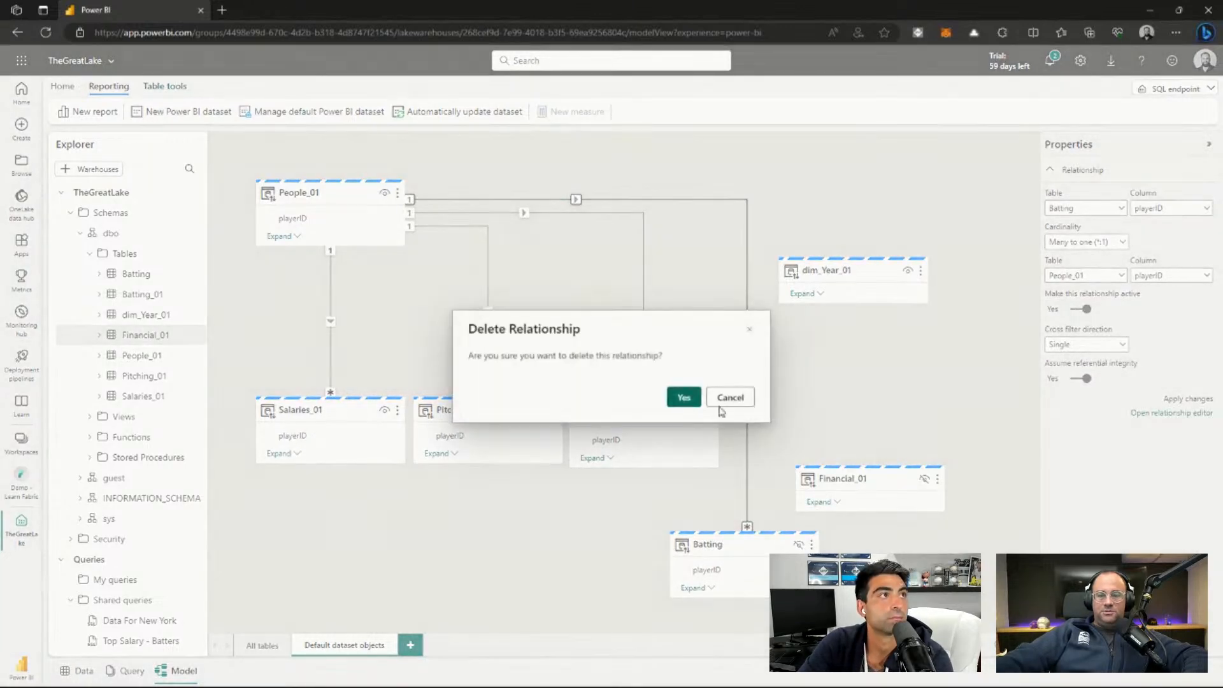
left_click(683, 397)
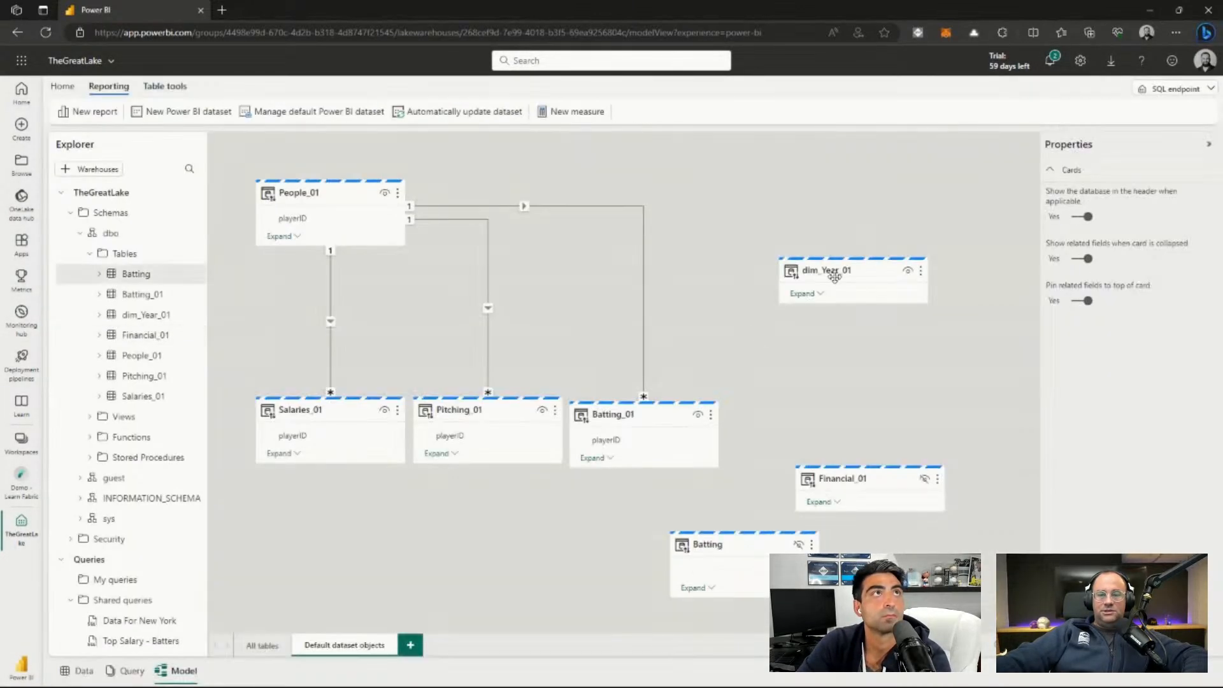
Set the hidden Financial_01 and Batting cards apart from the related tables and place dim_Year_01 between the two groups.
left_click_drag(826, 275, 751, 294)
left_click_drag(829, 484, 950, 248)
left_click_drag(962, 167, 959, 102)
left_click_drag(762, 538, 987, 252)
left_click_drag(734, 281, 716, 239)
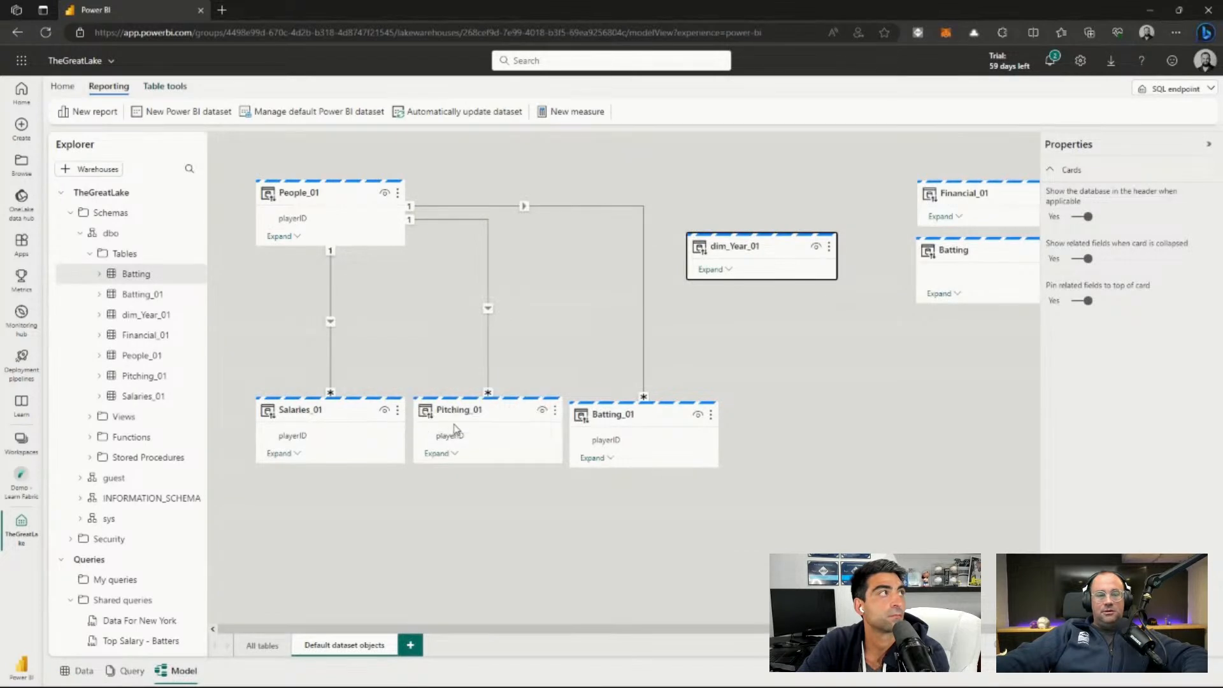
left_click_drag(745, 248, 739, 279)
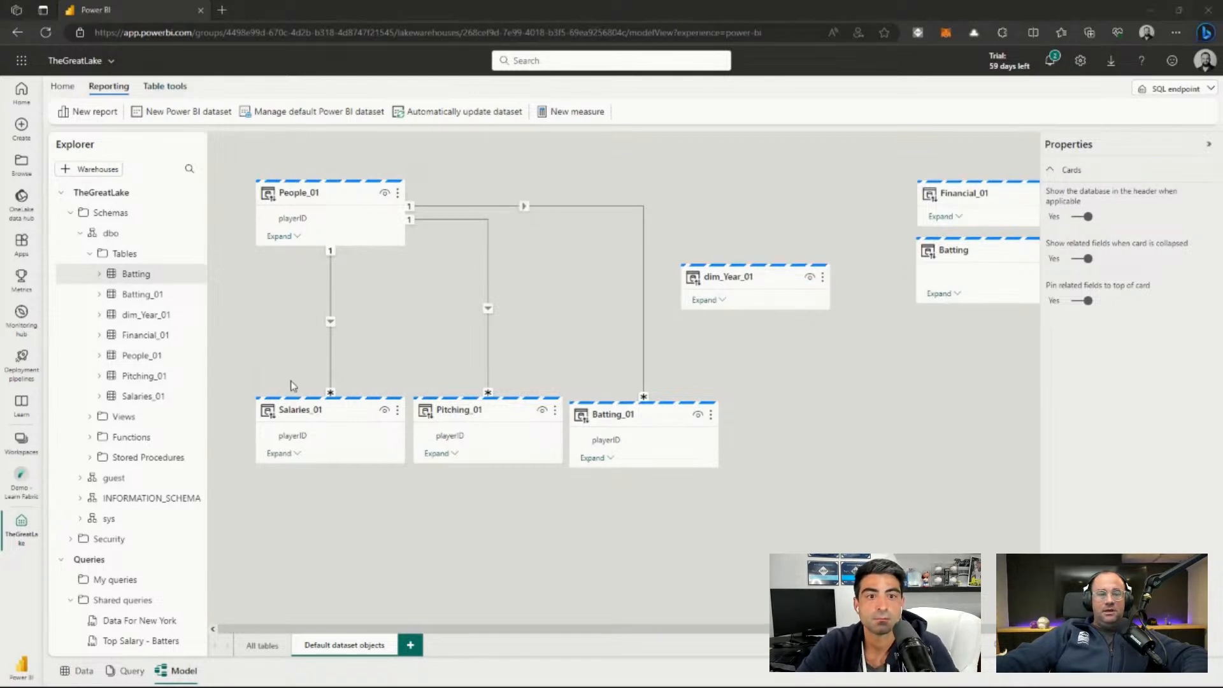
Switch to Power BI Desktop and open the list of available Power BI datasets as a data source.
left_click_drag(1222, 12, 435, 221)
double_click(436, 219)
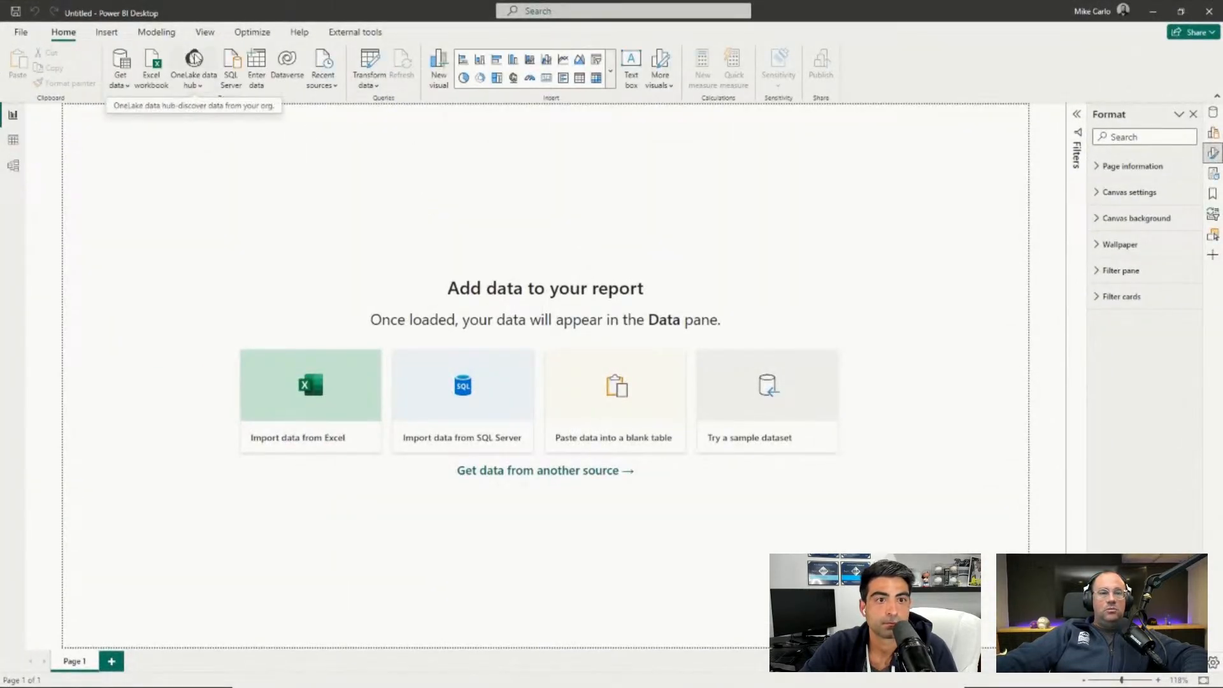
left_click(121, 85)
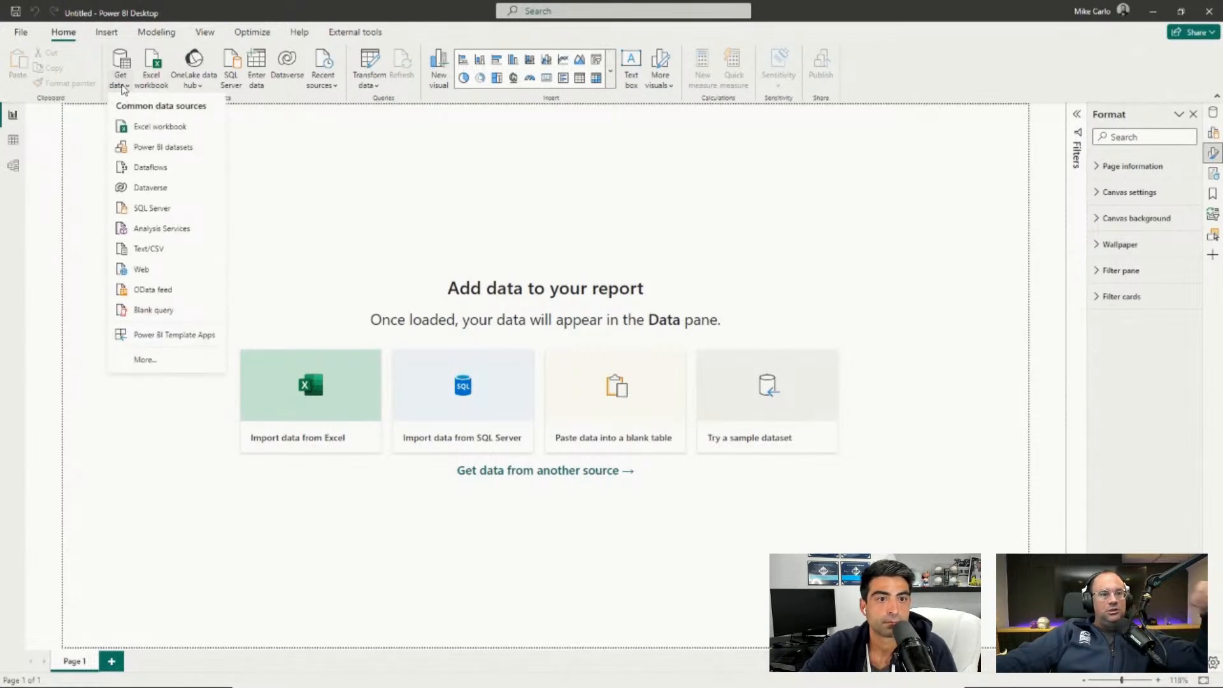
left_click(156, 149)
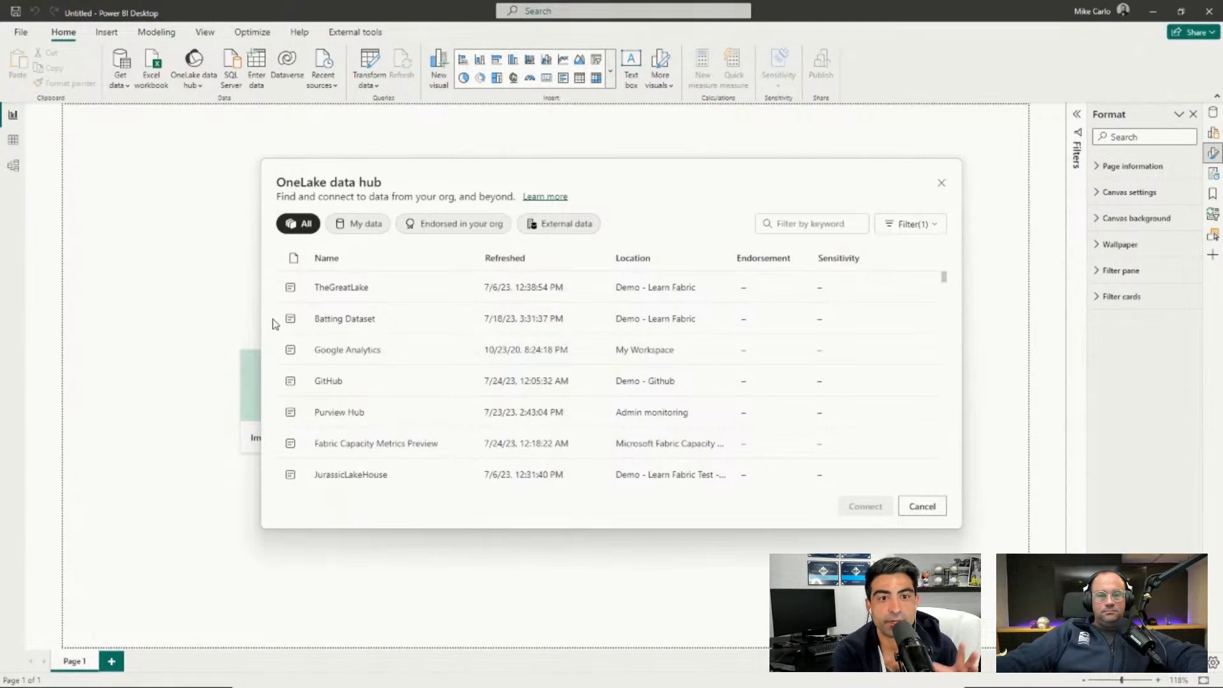
Check the data hub's type filter, search the datasets for theGreatLake, and clear the keyword.
left_click(897, 225)
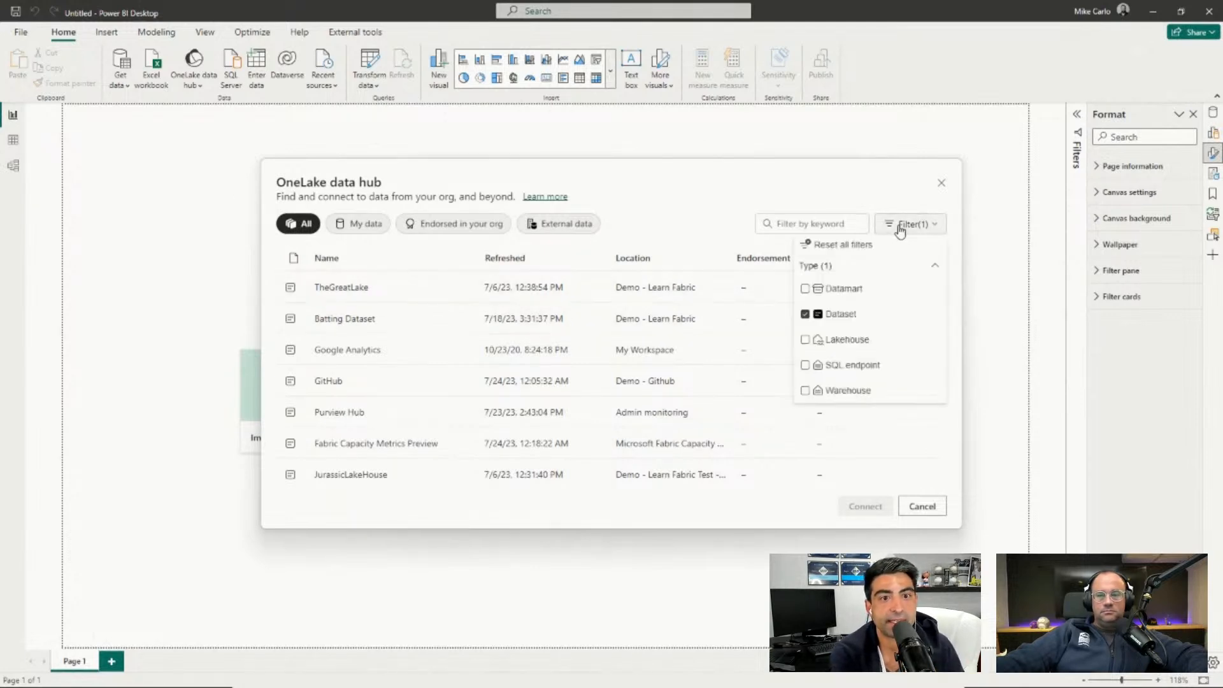
left_click(815, 223)
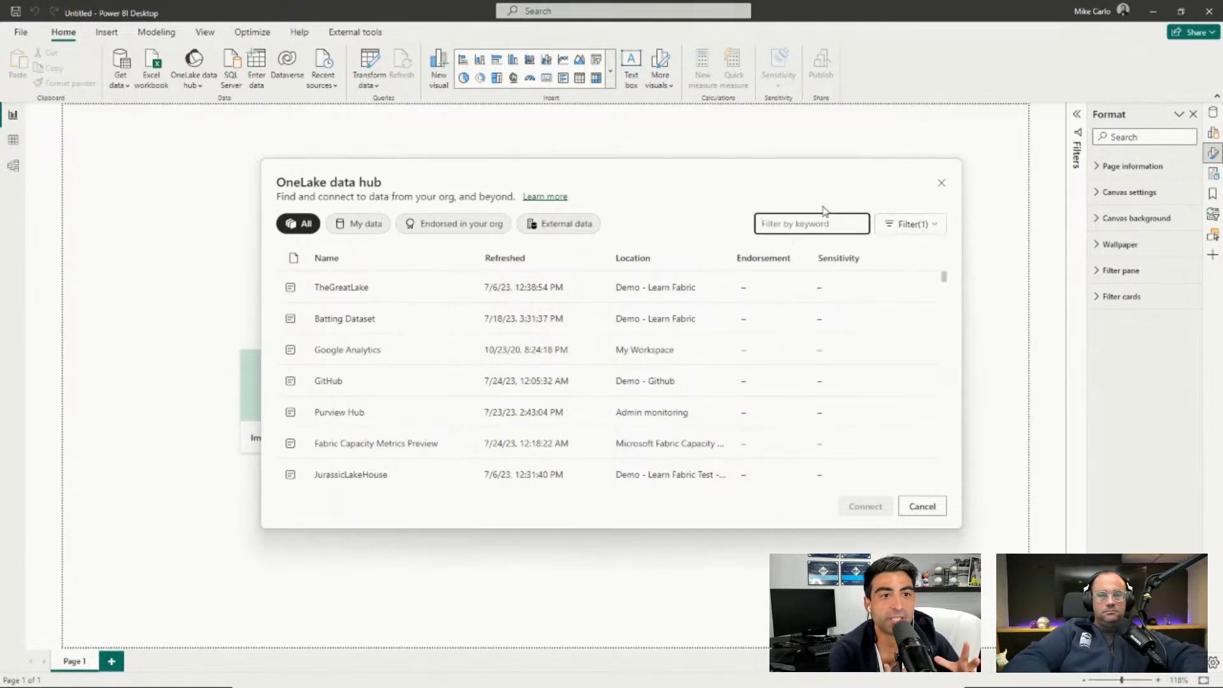
type("theG")
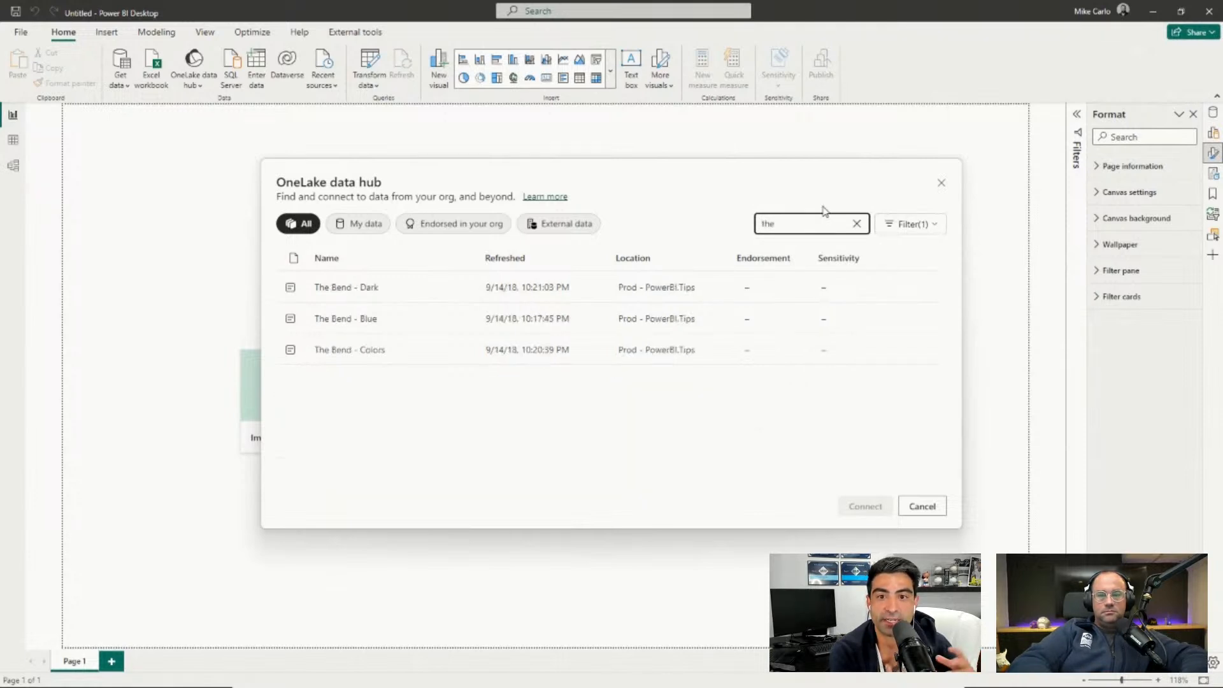
type("reatLake")
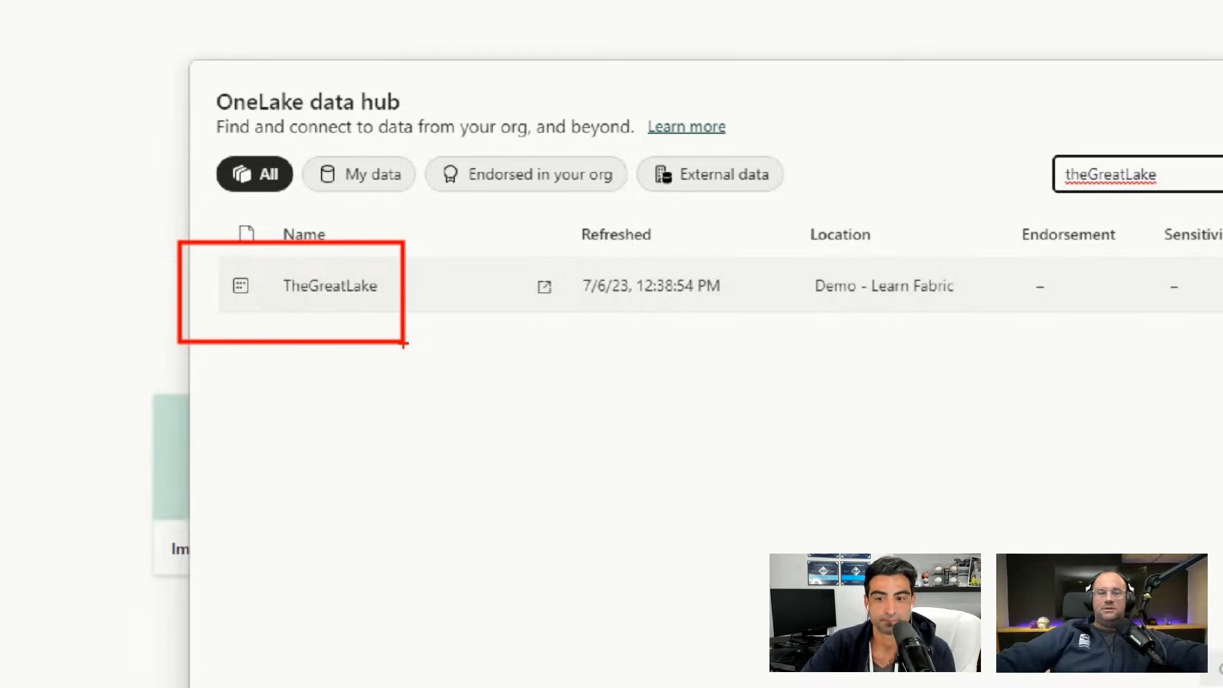
key("Escape")
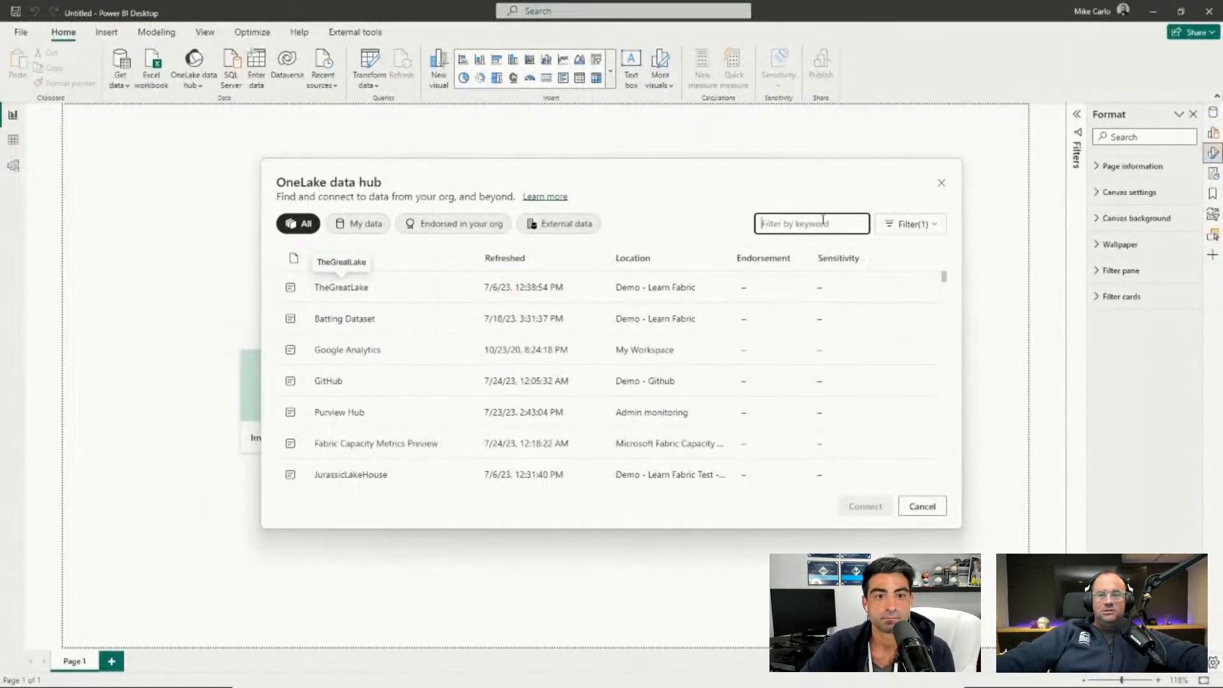
Search the data hub for thegreatlake and connect to the TheGreatLake dataset.
type("thegreatlake")
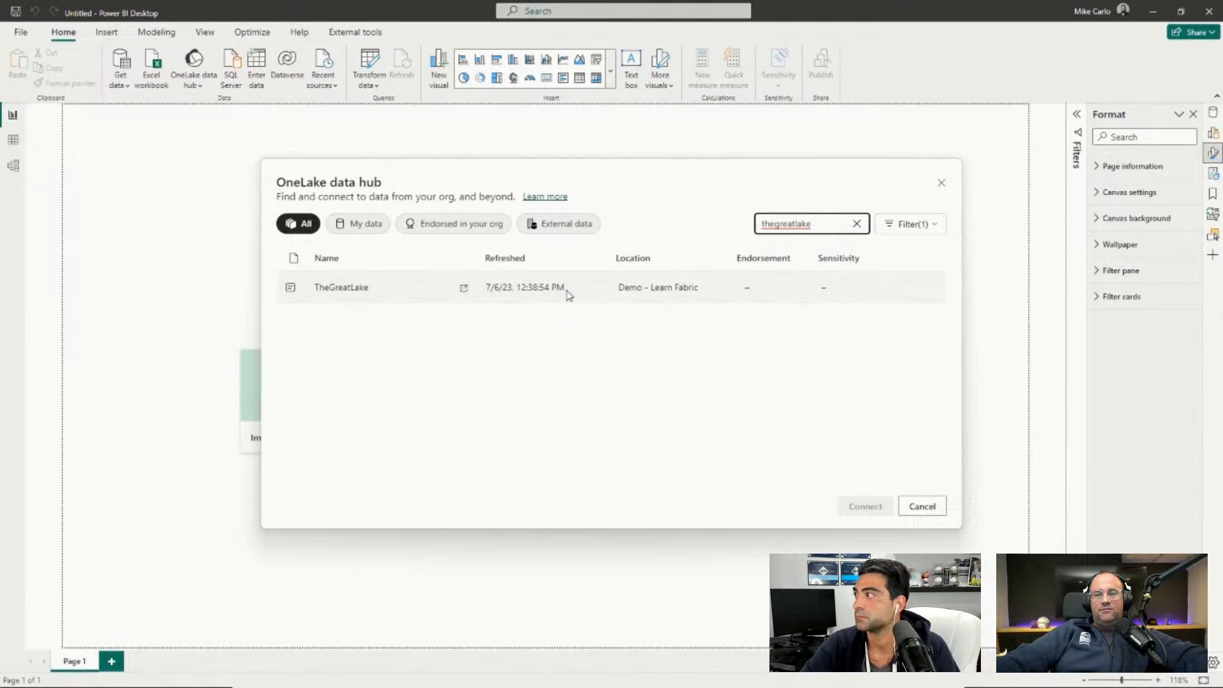
left_click(349, 288)
left_click(854, 506)
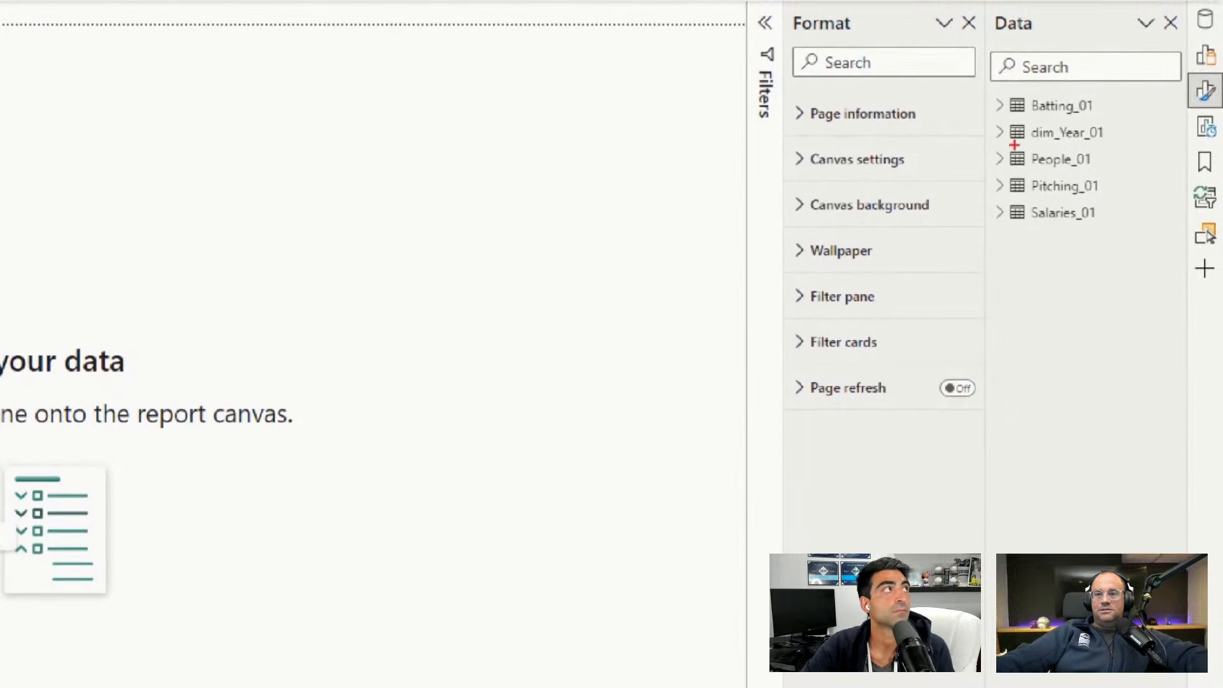
left_click_drag(961, 68, 1134, 243)
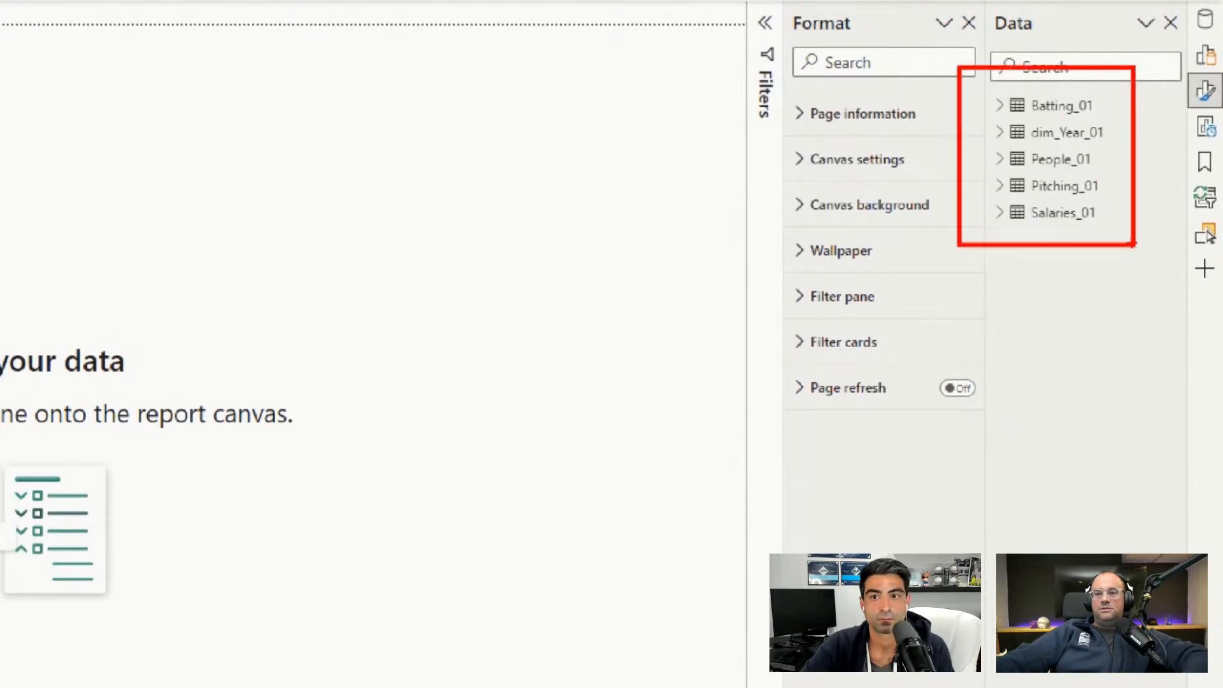
left_click_drag(1105, 100, 1134, 73)
left_click_drag(1055, 233, 1082, 276)
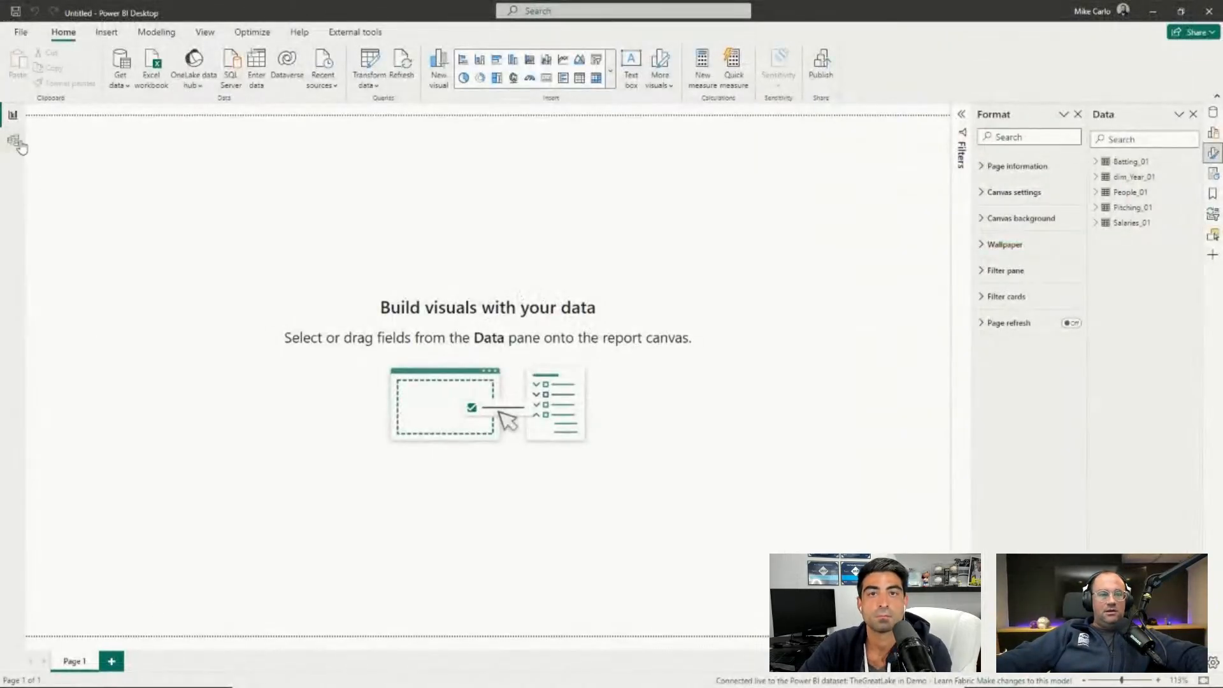
Show the connected dataset's model diagram and collapse all table cards.
left_click(21, 146)
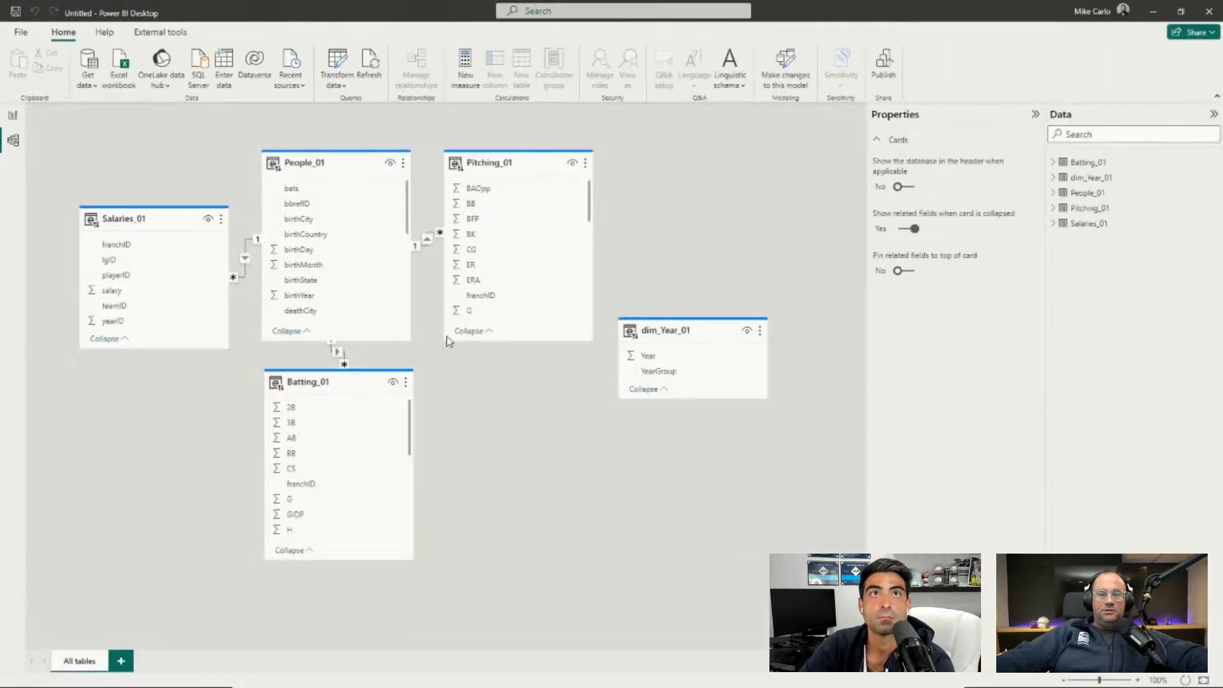
right_click(332, 170)
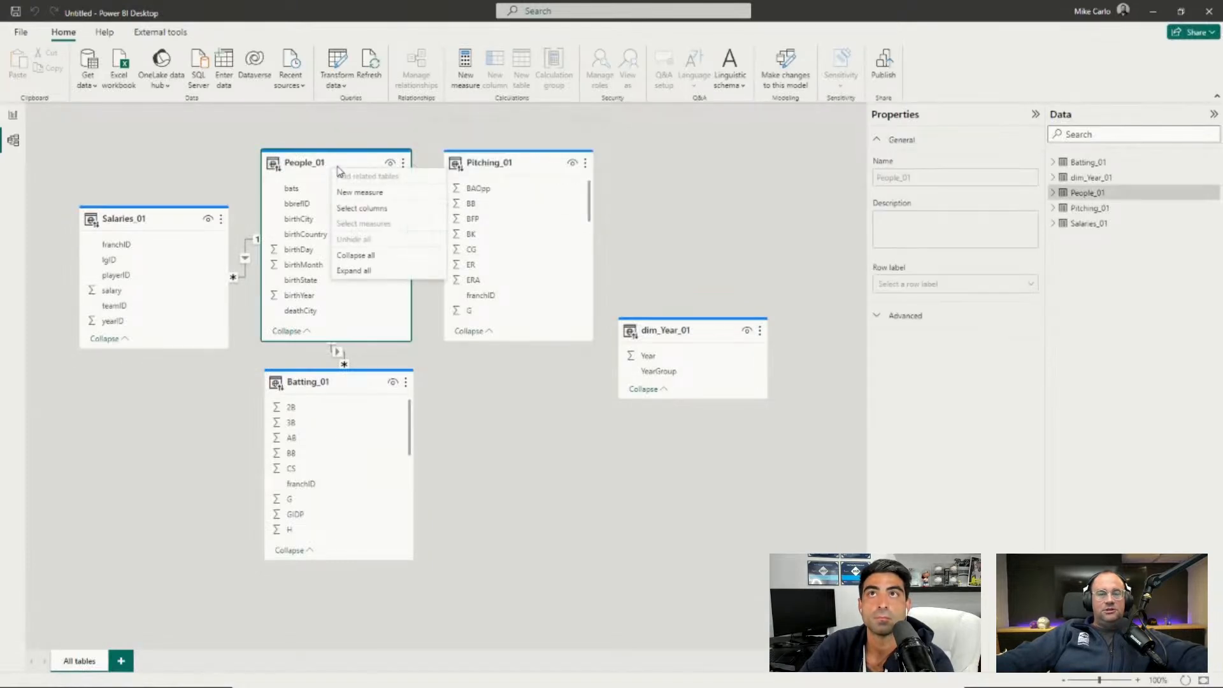
left_click(377, 258)
mouse_move(339, 168)
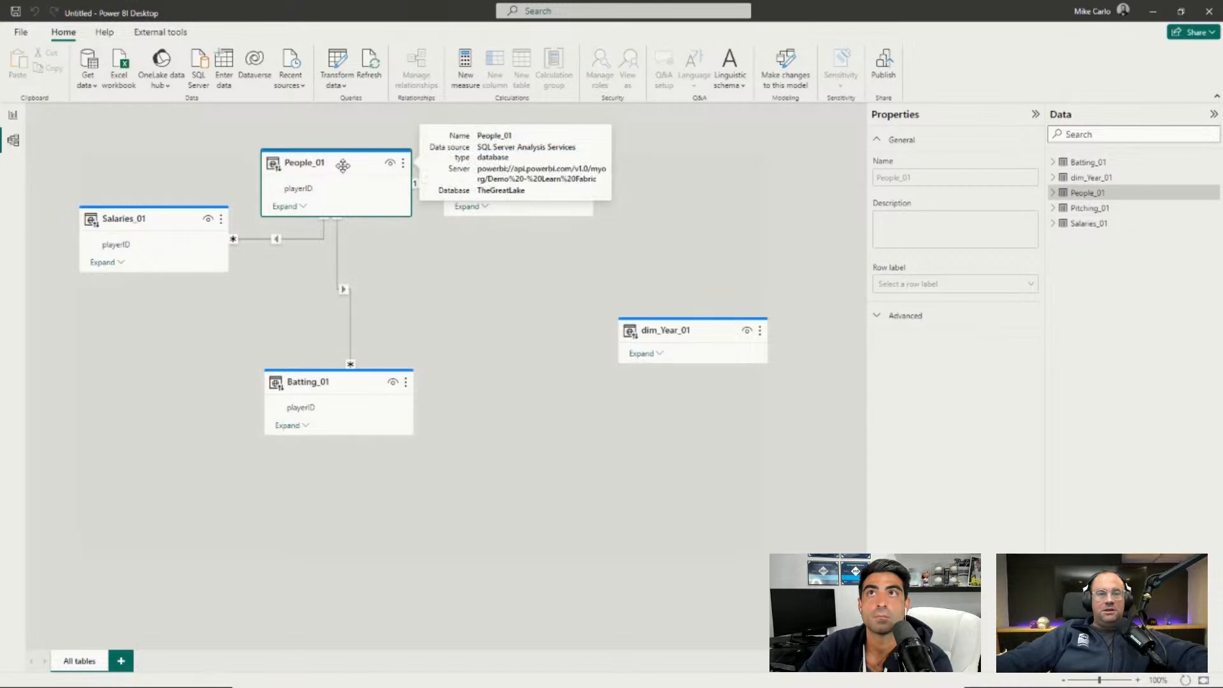
Line up Salaries_01, Batting_01 and Pitching_01 in a row beneath People_01, and place dim_Year_01 level with People_01.
left_click_drag(156, 211, 109, 390)
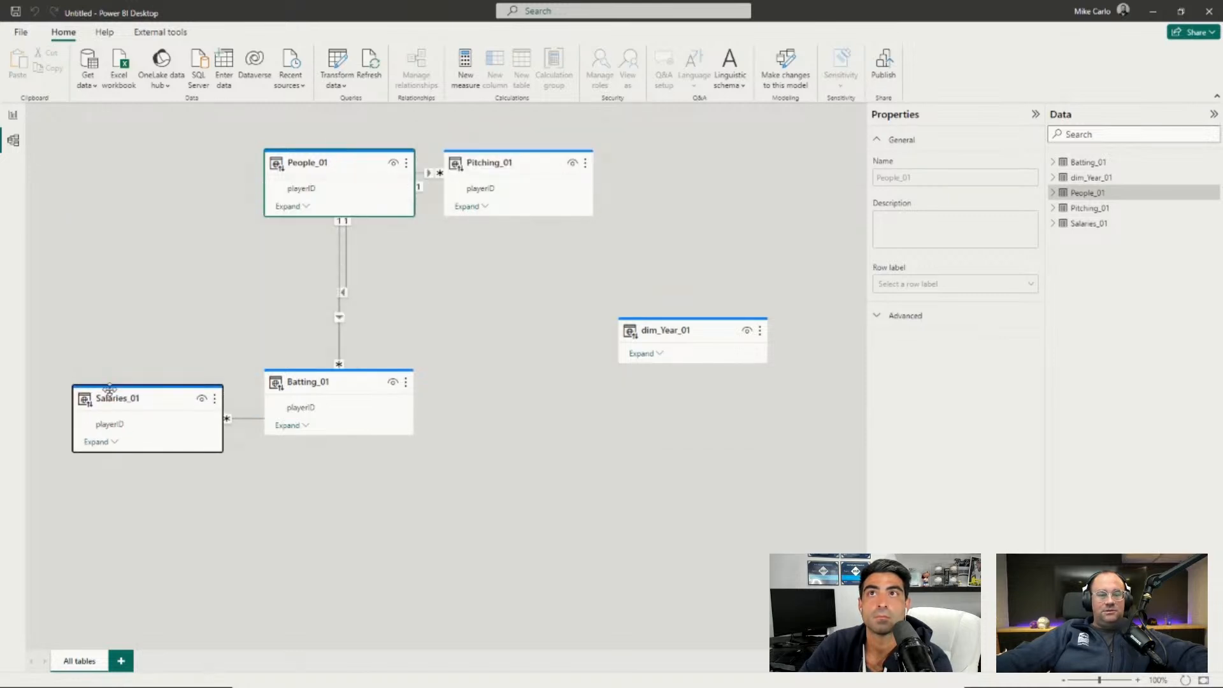
left_click_drag(299, 381, 262, 400)
left_click_drag(478, 165, 416, 402)
left_click_drag(290, 164, 98, 171)
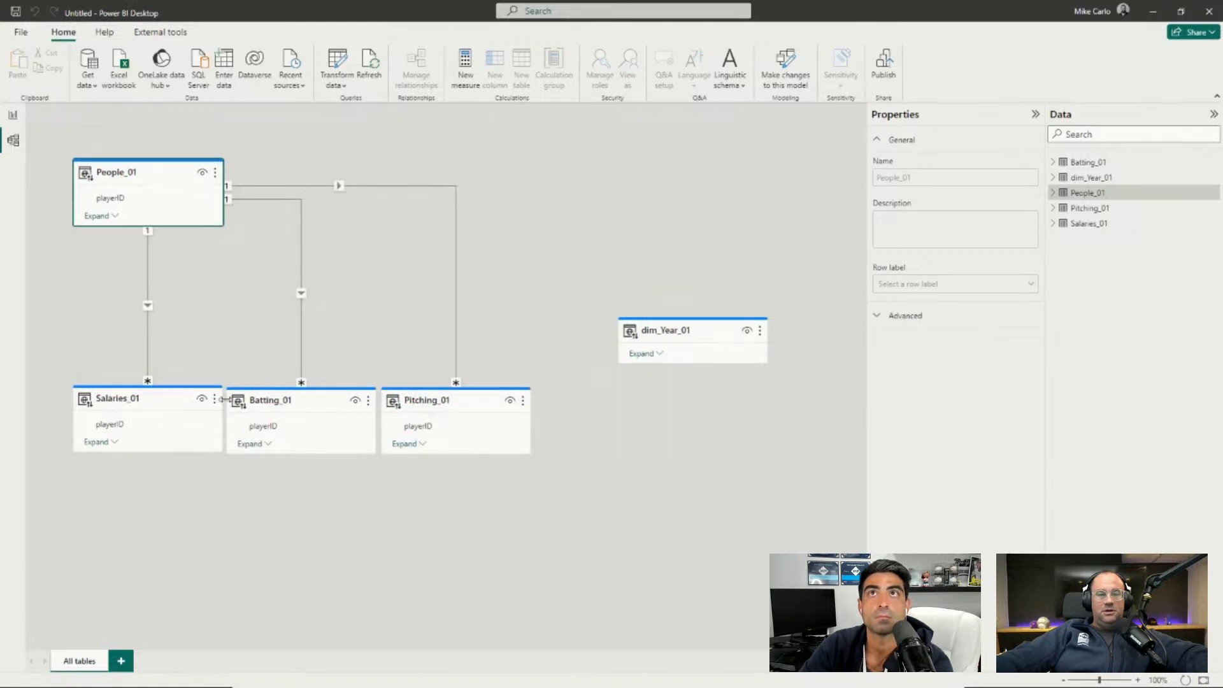
left_click_drag(137, 401, 137, 372)
left_click_drag(260, 397, 260, 373)
left_click_drag(458, 403, 458, 377)
left_click_drag(673, 332, 555, 176)
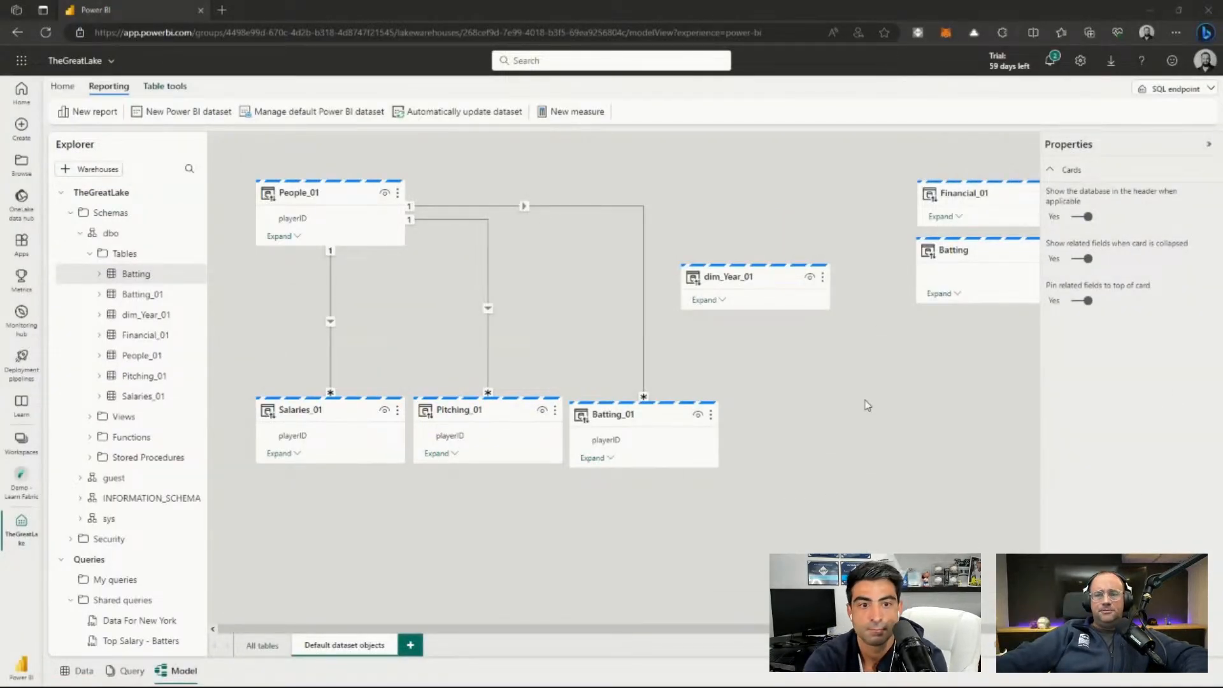
In TheGreatLake's web model, raise the dim_Year_01 card and expand Salaries_01, Pitching_01 and Batting_01 to reach their yearID columns.
left_click_drag(720, 282, 722, 253)
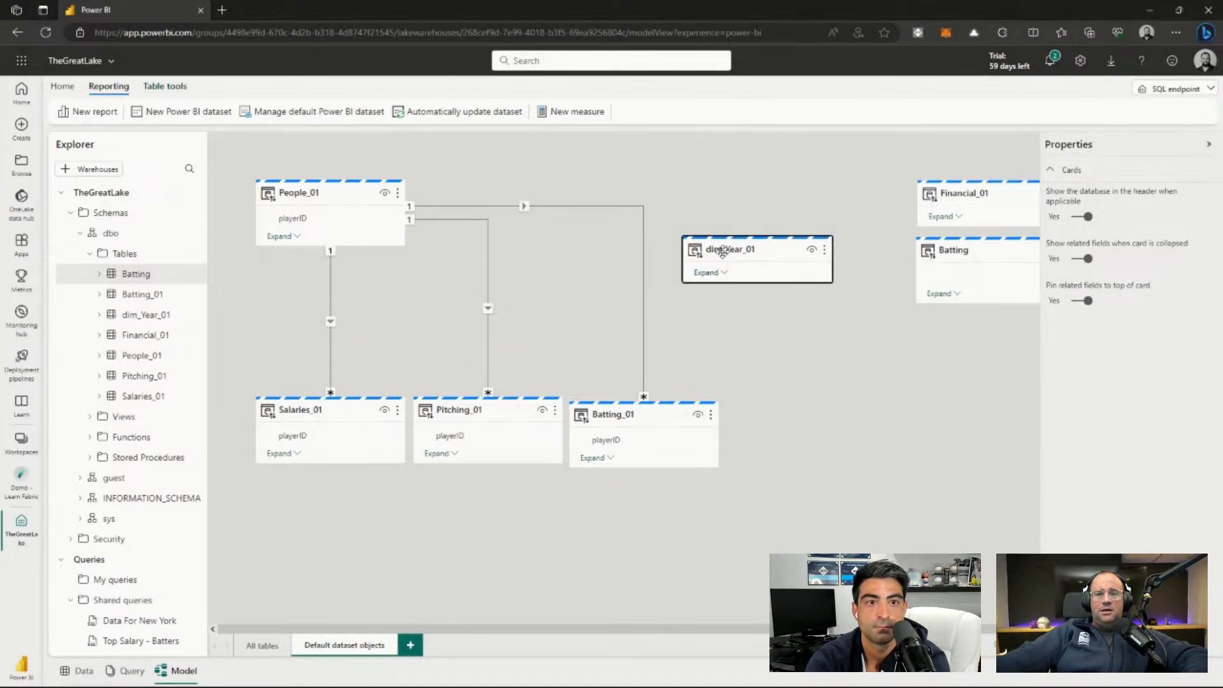
left_click(280, 453)
left_click(440, 453)
left_click(605, 464)
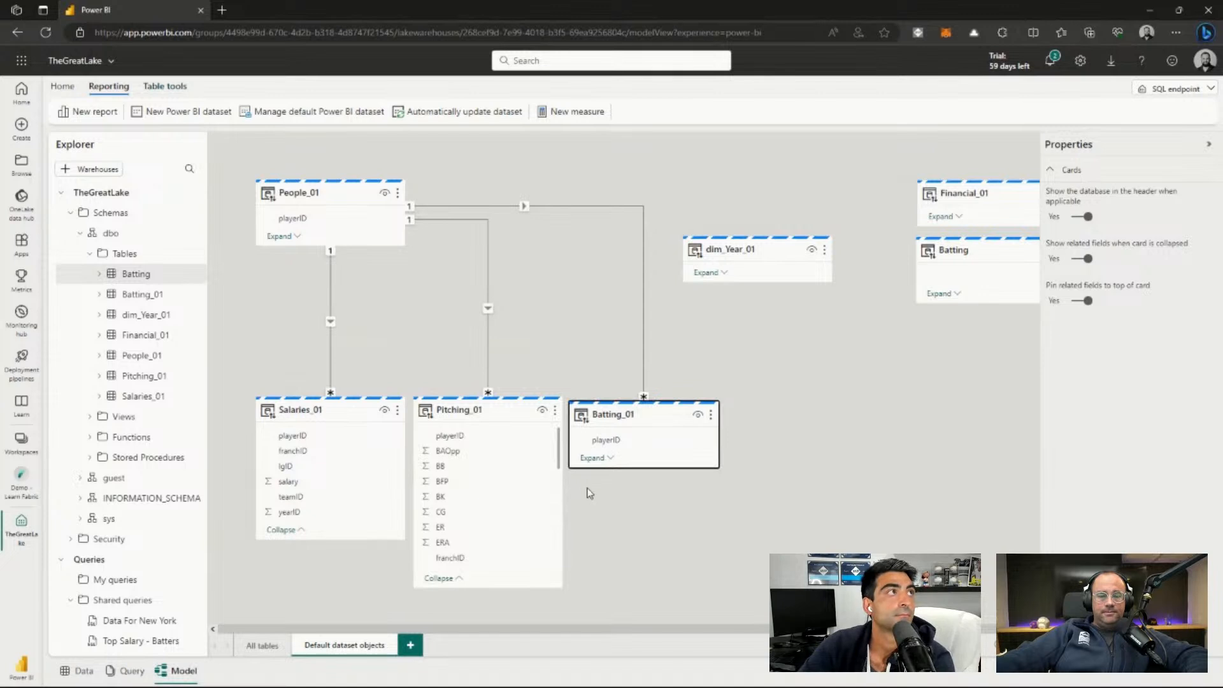
left_click(593, 458)
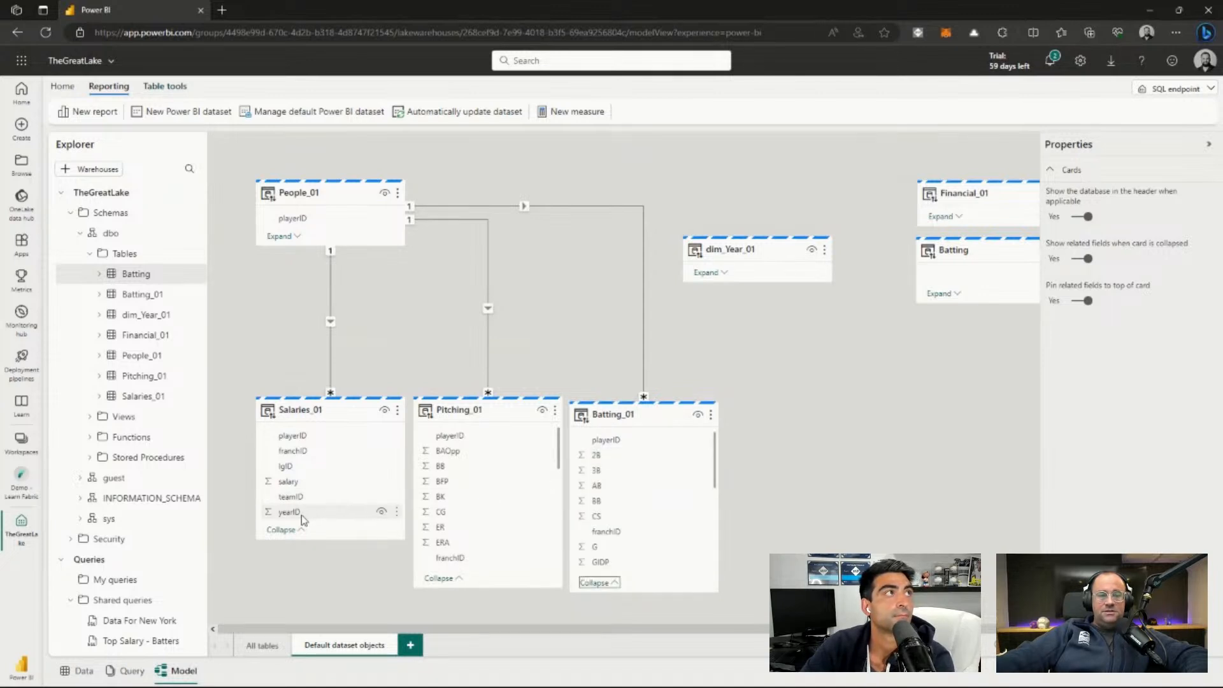
scroll(472, 529, "down", 5)
scroll(457, 537, "down", 3)
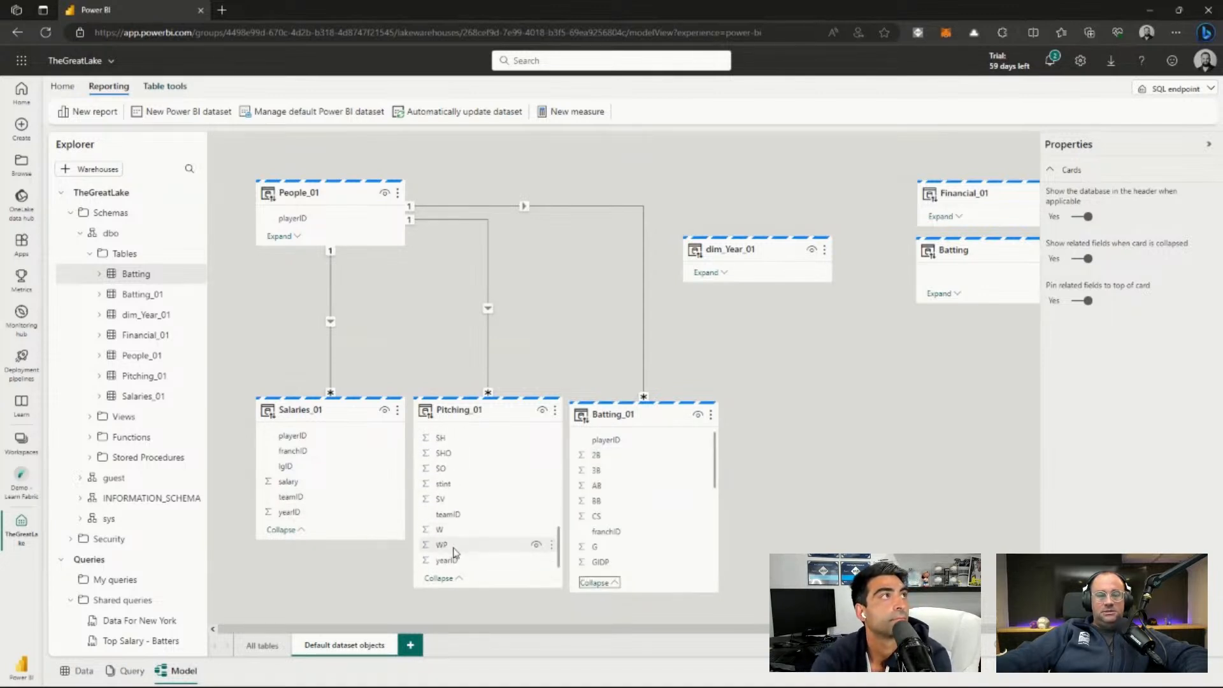
scroll(614, 546, "down", 5)
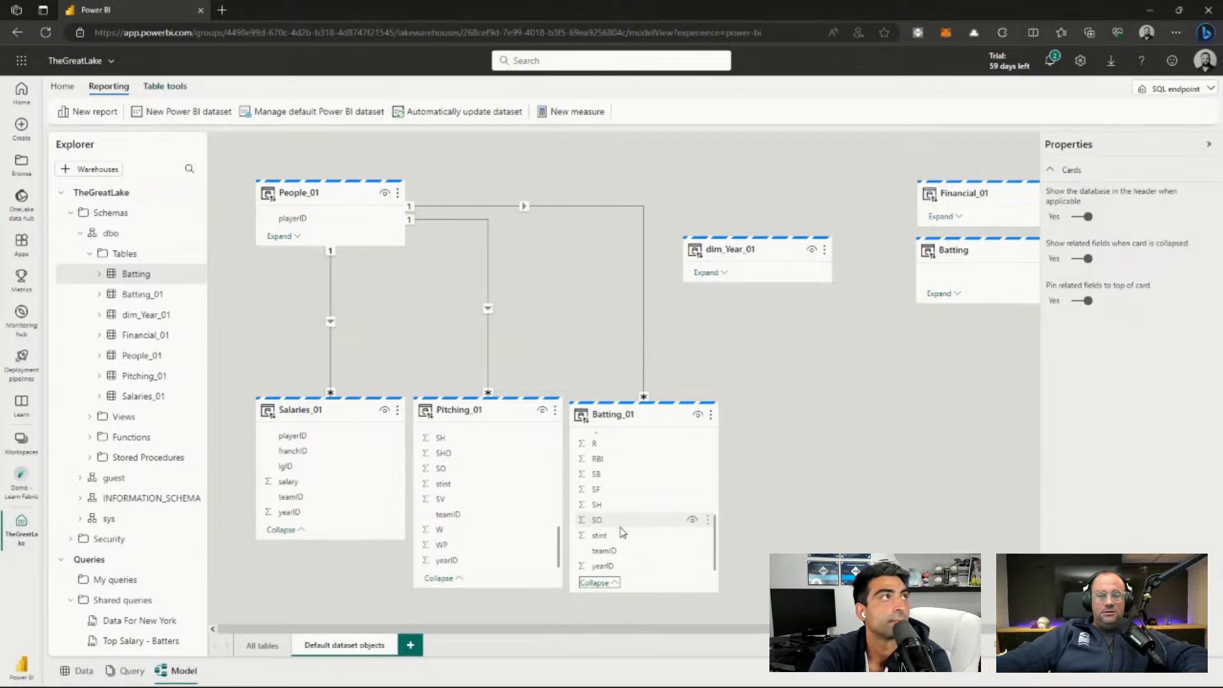
Expand dim_Year_01 and create an active one-to-many, single-direction relationship from its Year column to yearID in Salaries_01.
left_click(705, 273)
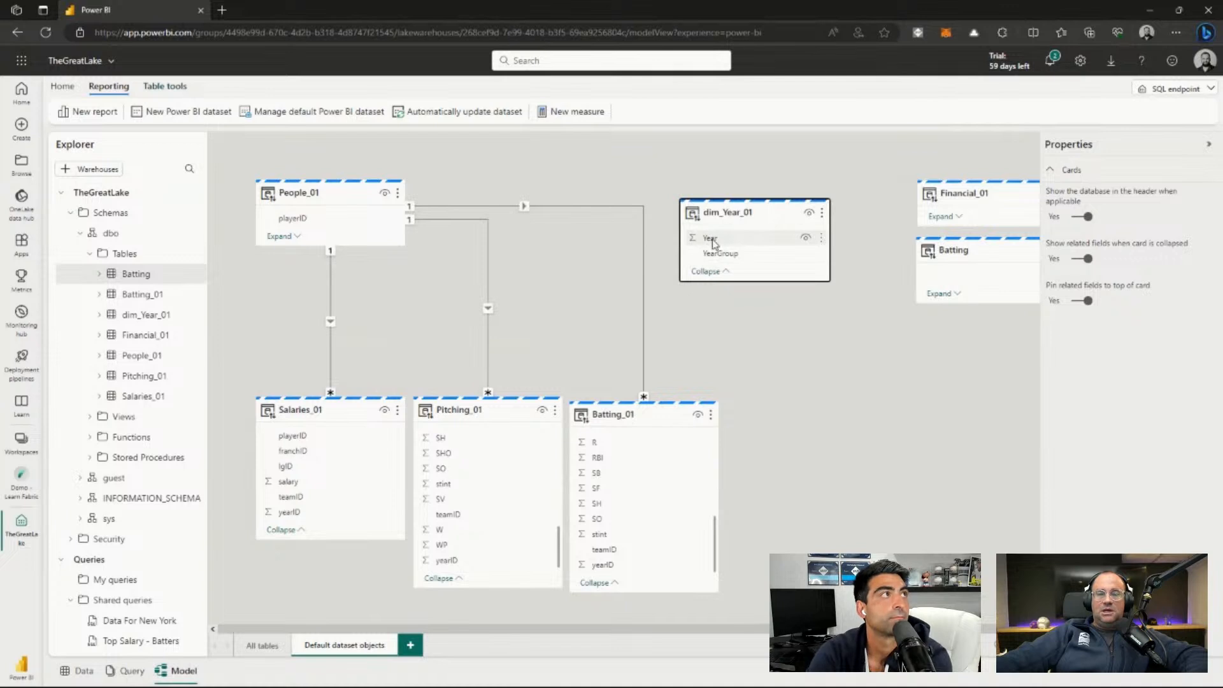
left_click_drag(711, 239, 307, 513)
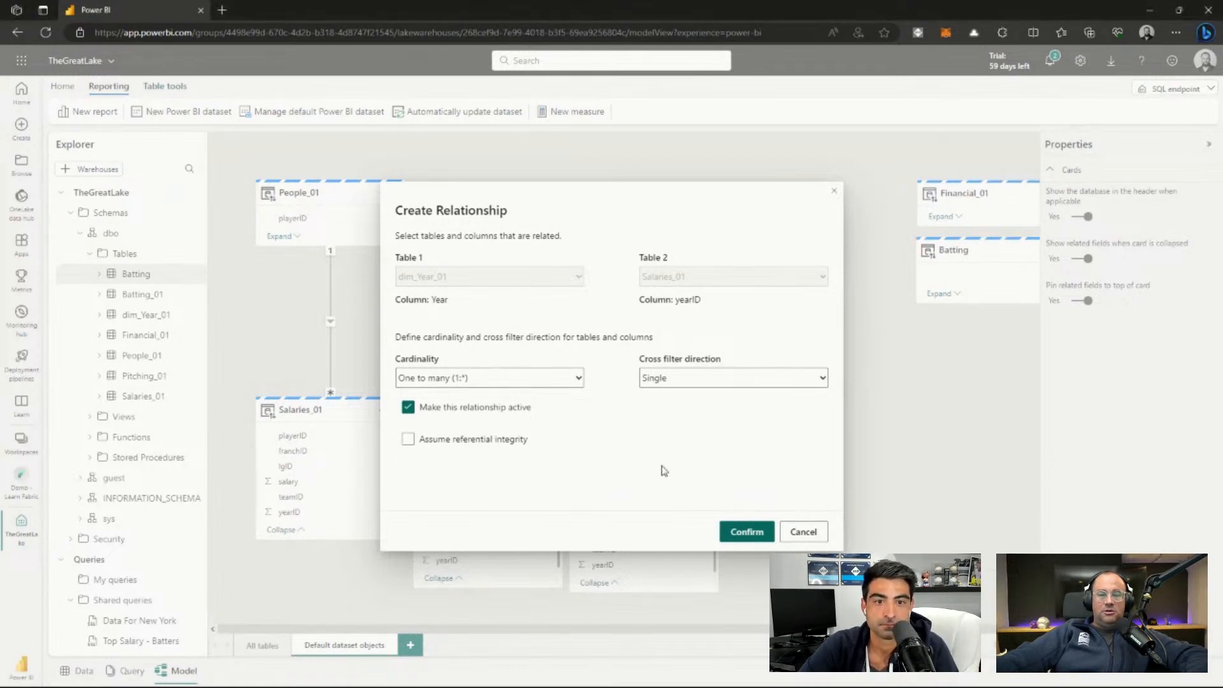
left_click(747, 539)
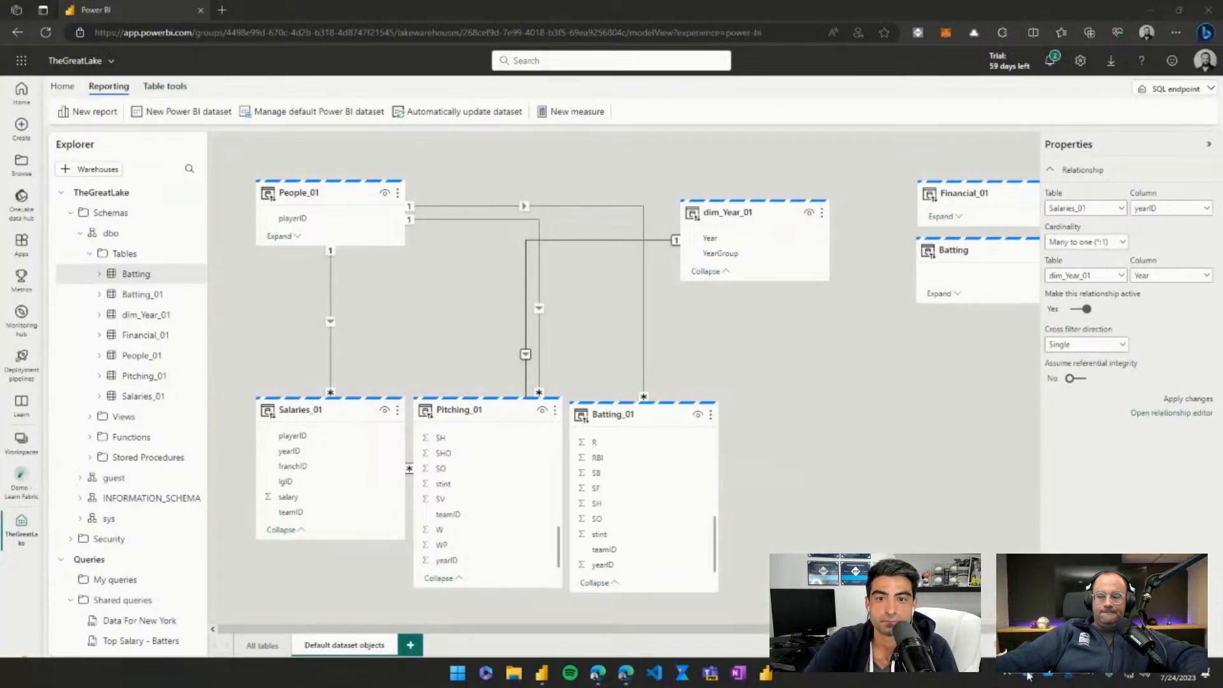
Shift the dim_Year_01 card slightly and relate its Year column to yearID in Pitching_01 as active one-to-many with single cross-filtering.
left_click_drag(743, 217, 722, 237)
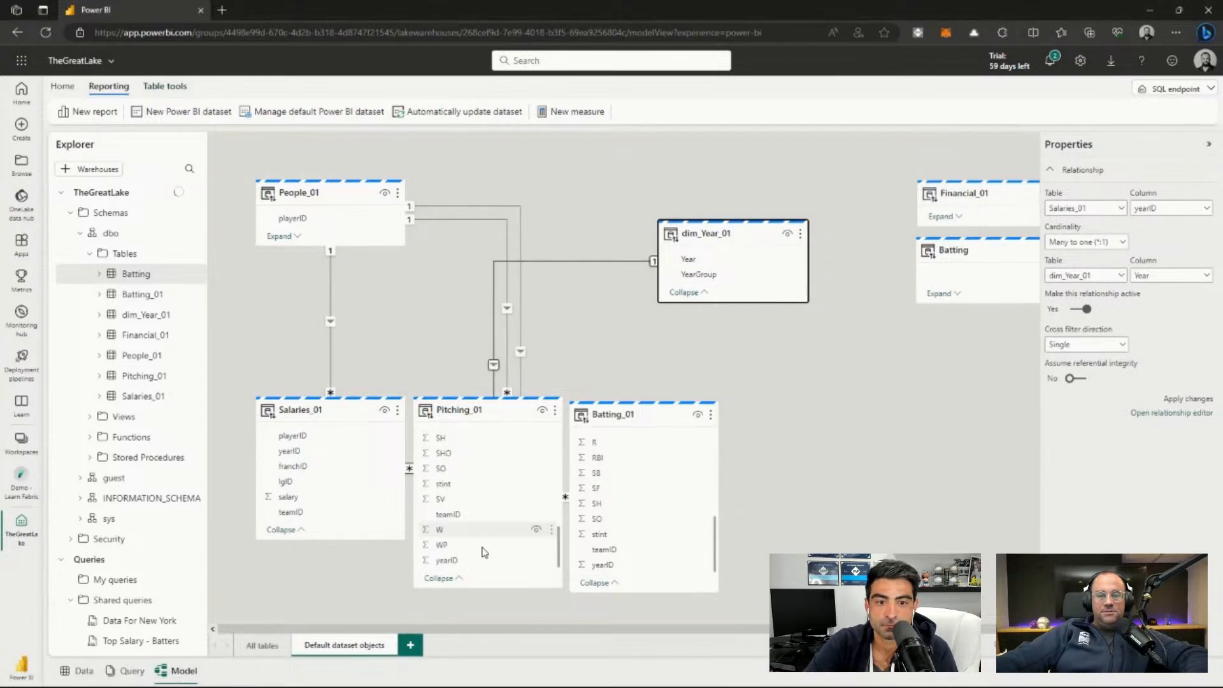
left_click_drag(687, 259, 473, 565)
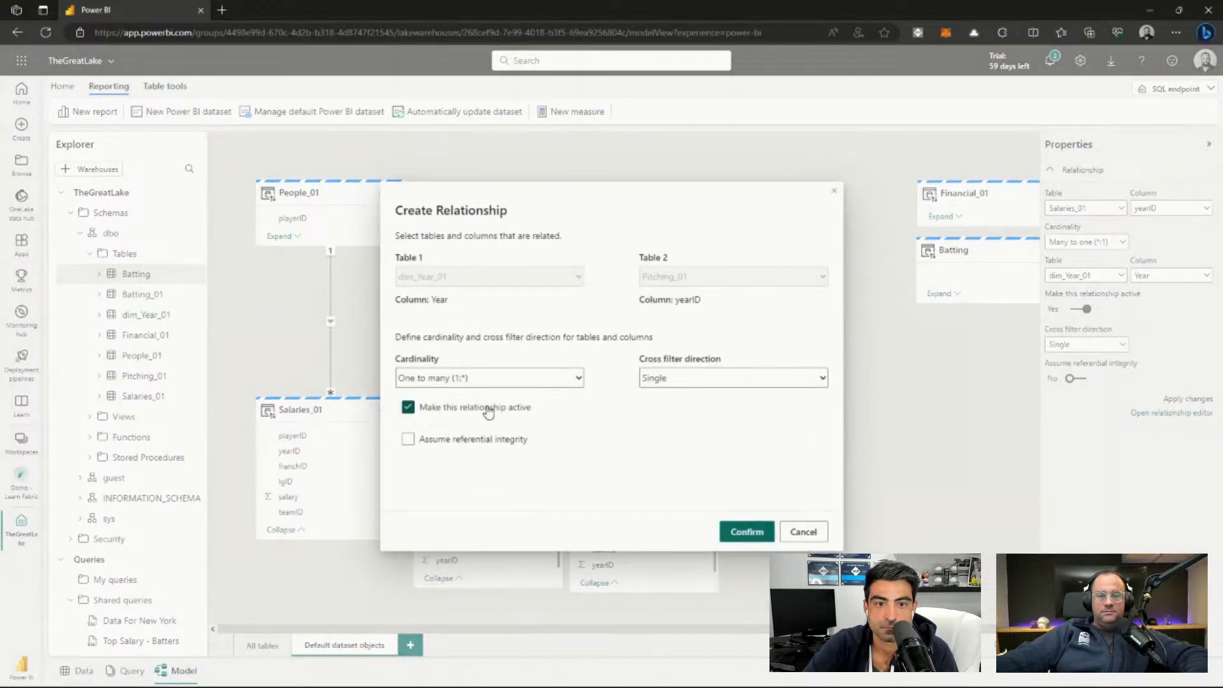
left_click(750, 534)
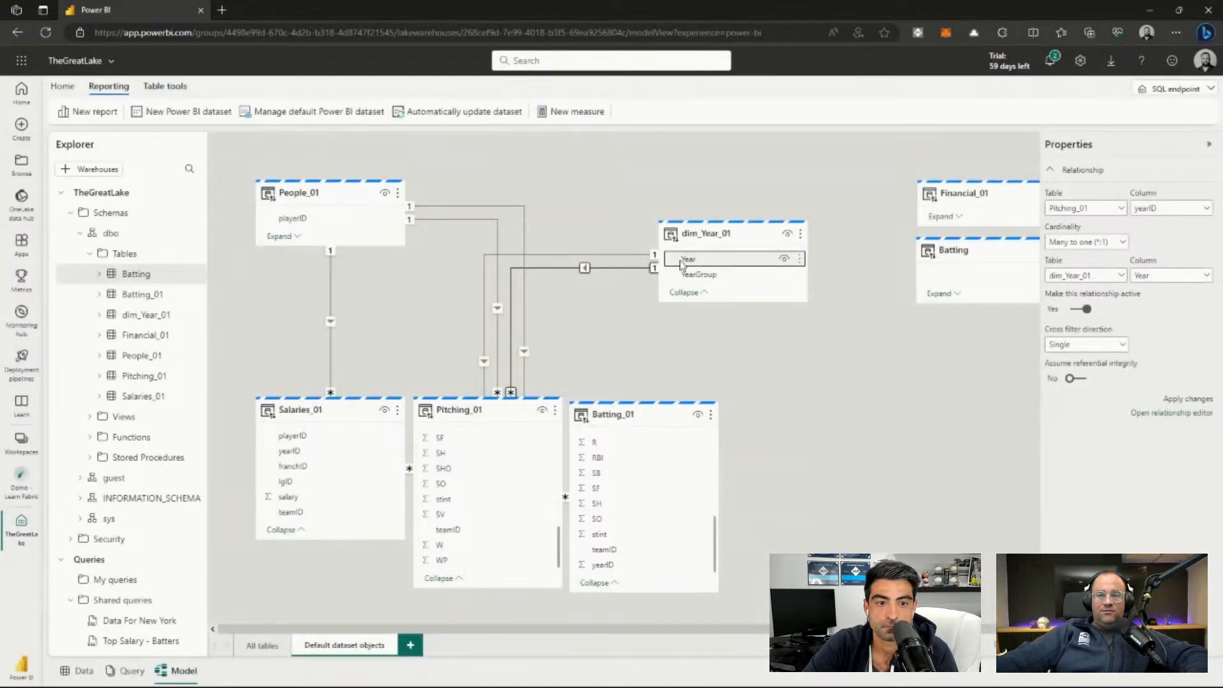
Create an active one-to-many, single-direction relationship from Year in dim_Year_01 to yearID in Batting_01.
left_click(693, 259)
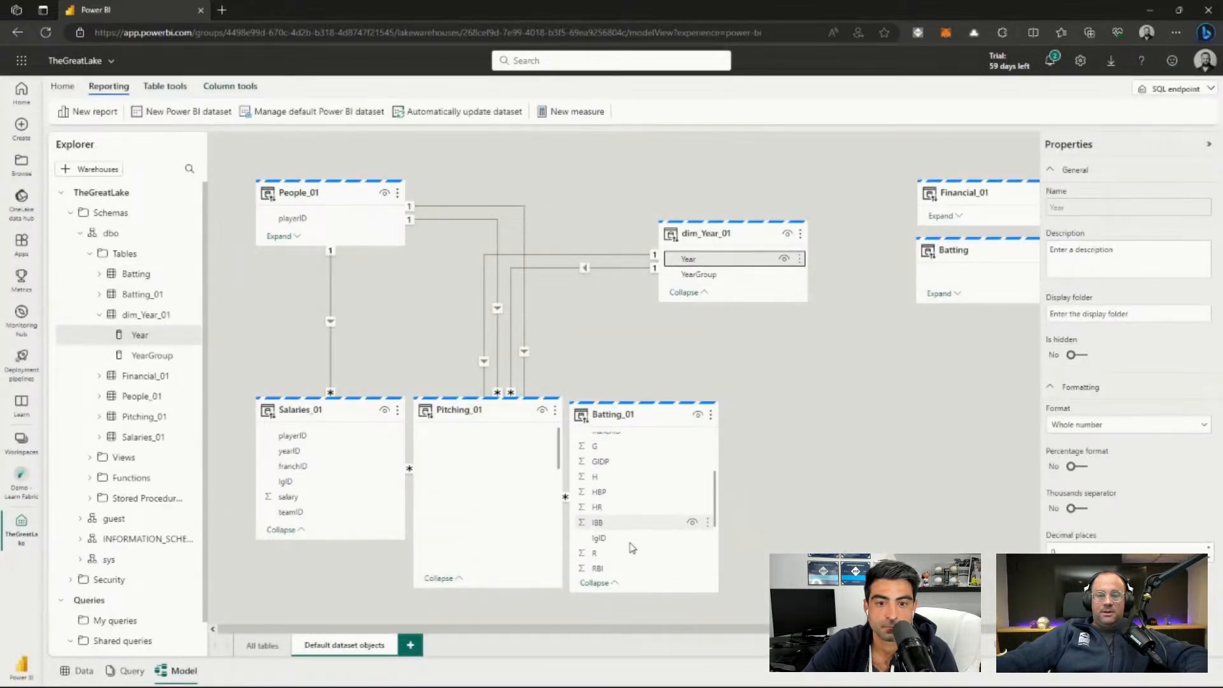
mouse_move(630, 566)
left_mouse_down()
mouse_move(683, 376)
mouse_move(696, 259)
mouse_move(656, 308)
mouse_move(632, 559)
left_mouse_up()
left_click_drag(632, 567, 627, 565)
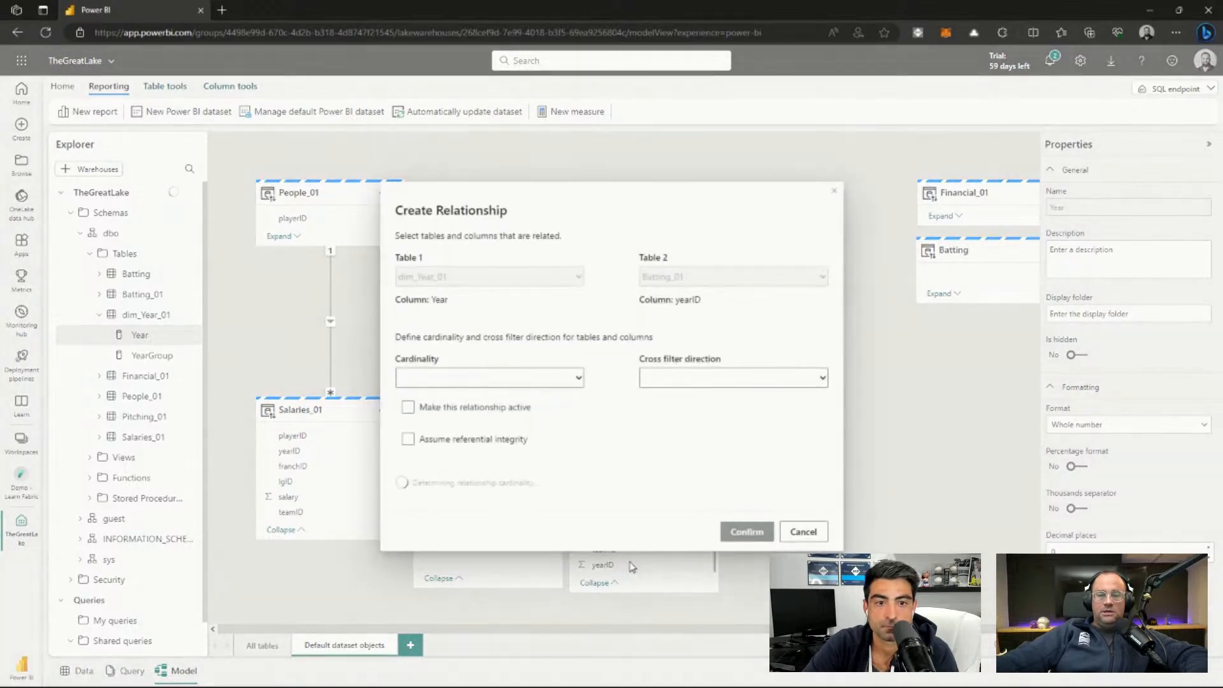
left_click(745, 532)
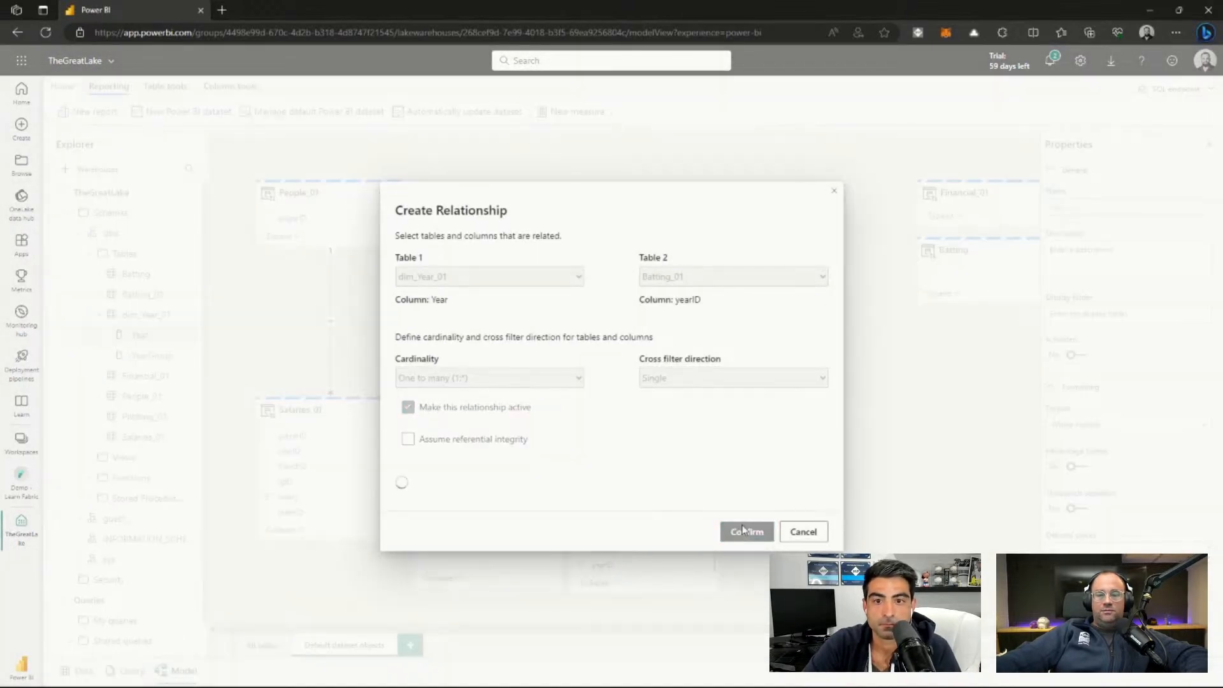
scroll(516, 510, "down", 3)
scroll(516, 510, "up", 5)
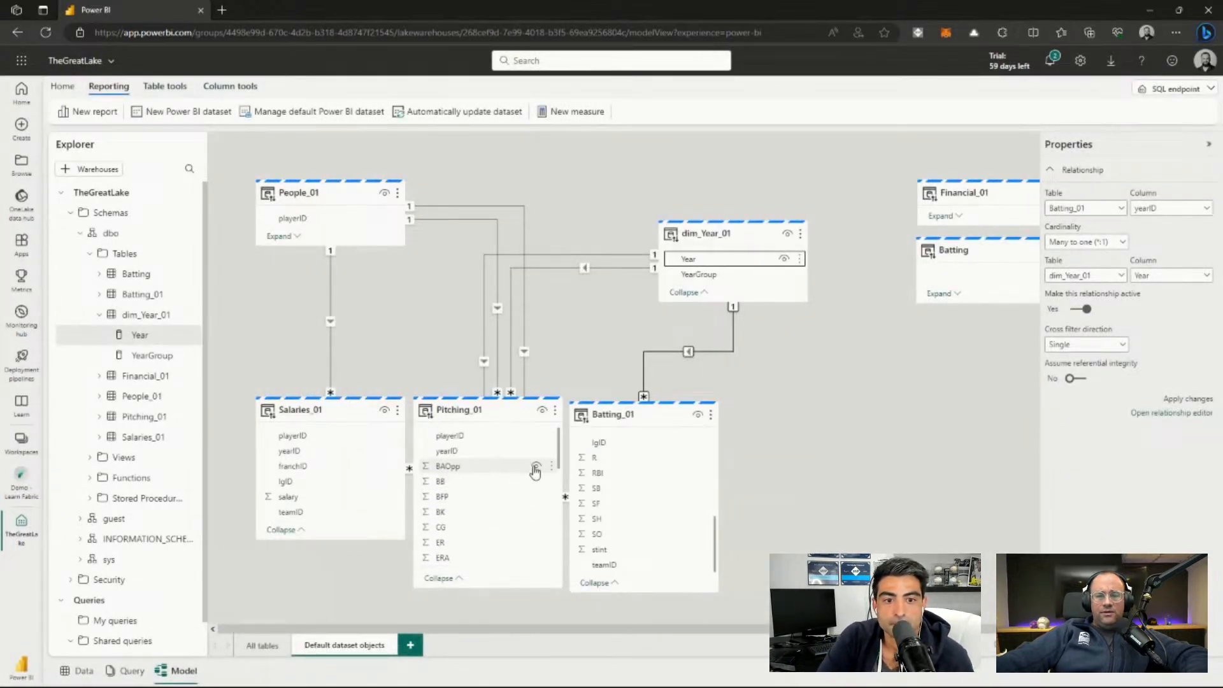
left_click(874, 384)
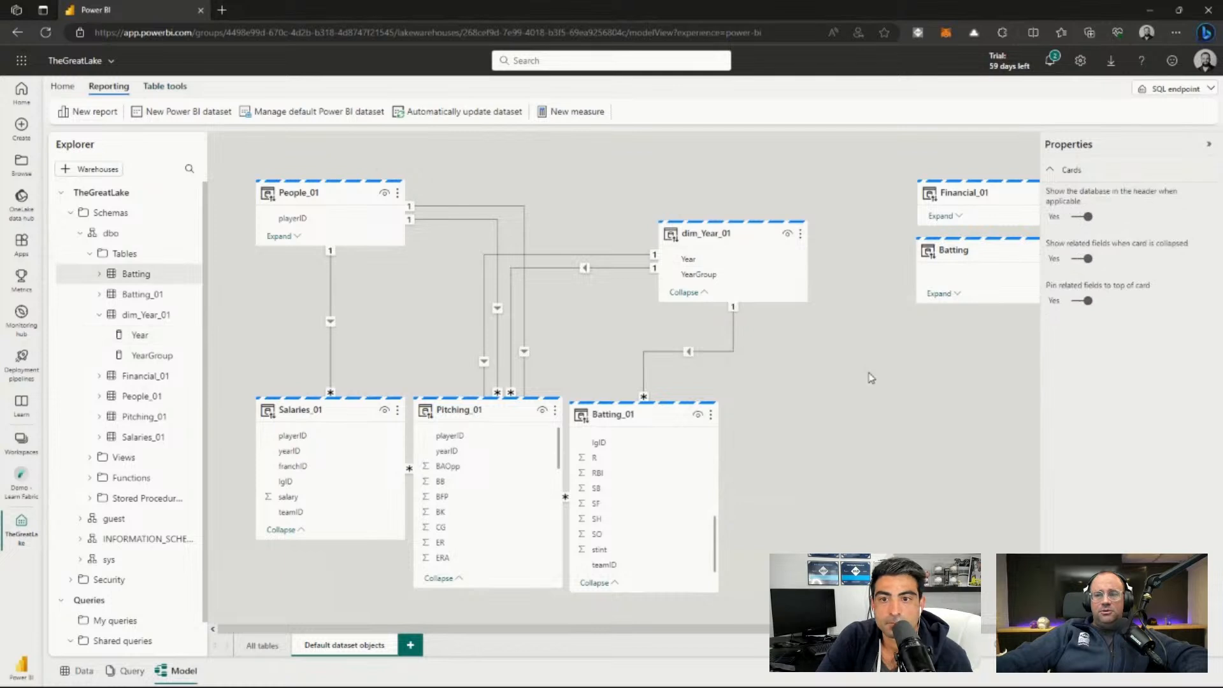
Align dim_Year_01 with People_01 and space the Pitching_01 and Batting_01 cards apart in the lower row.
left_click_drag(720, 244, 700, 190)
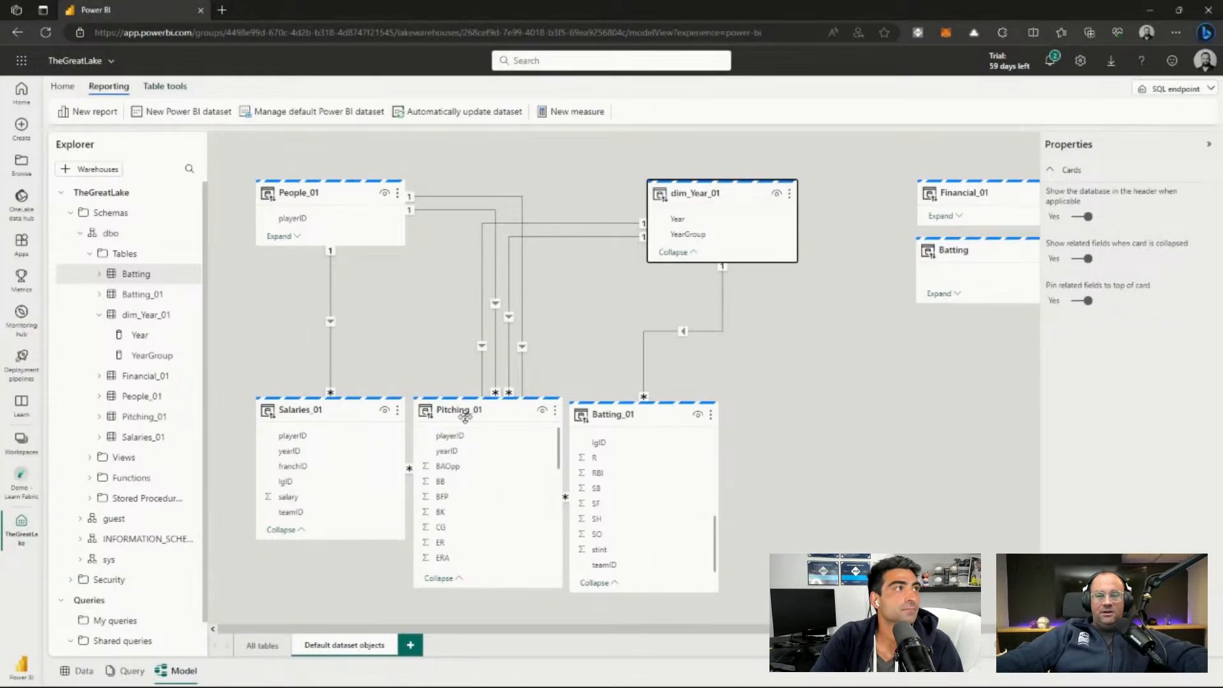
left_click_drag(465, 417, 459, 419)
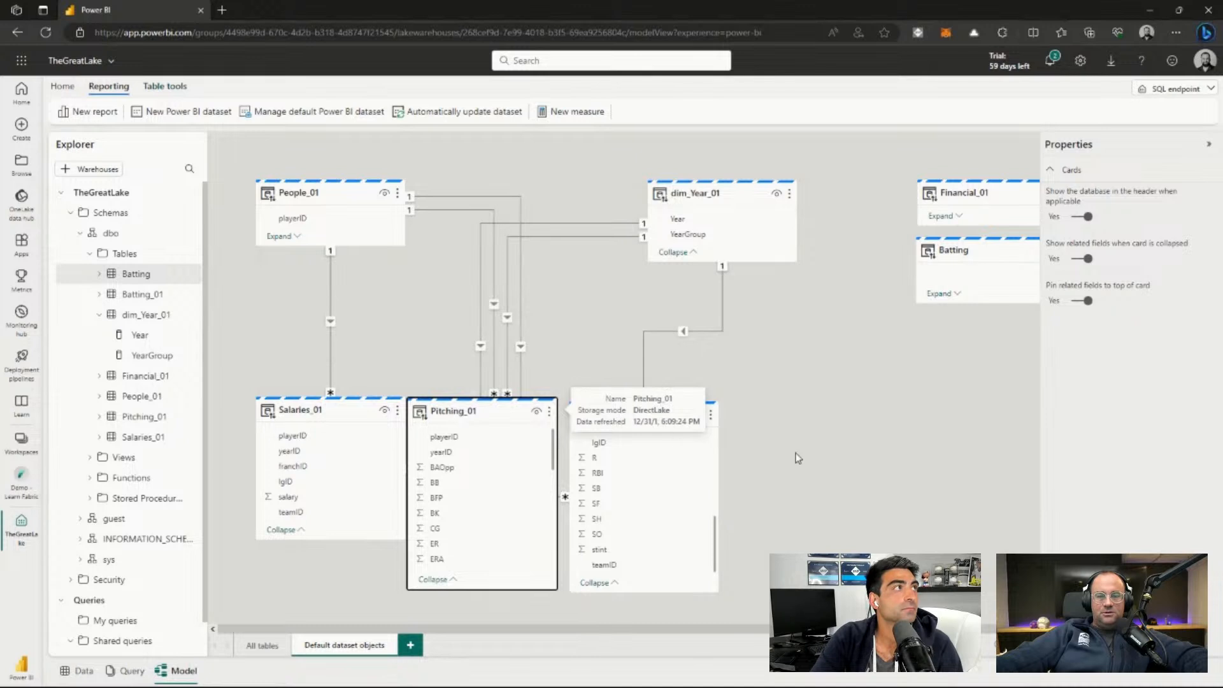
left_click(755, 455)
left_click_drag(637, 418, 691, 417)
left_click_drag(446, 411, 465, 409)
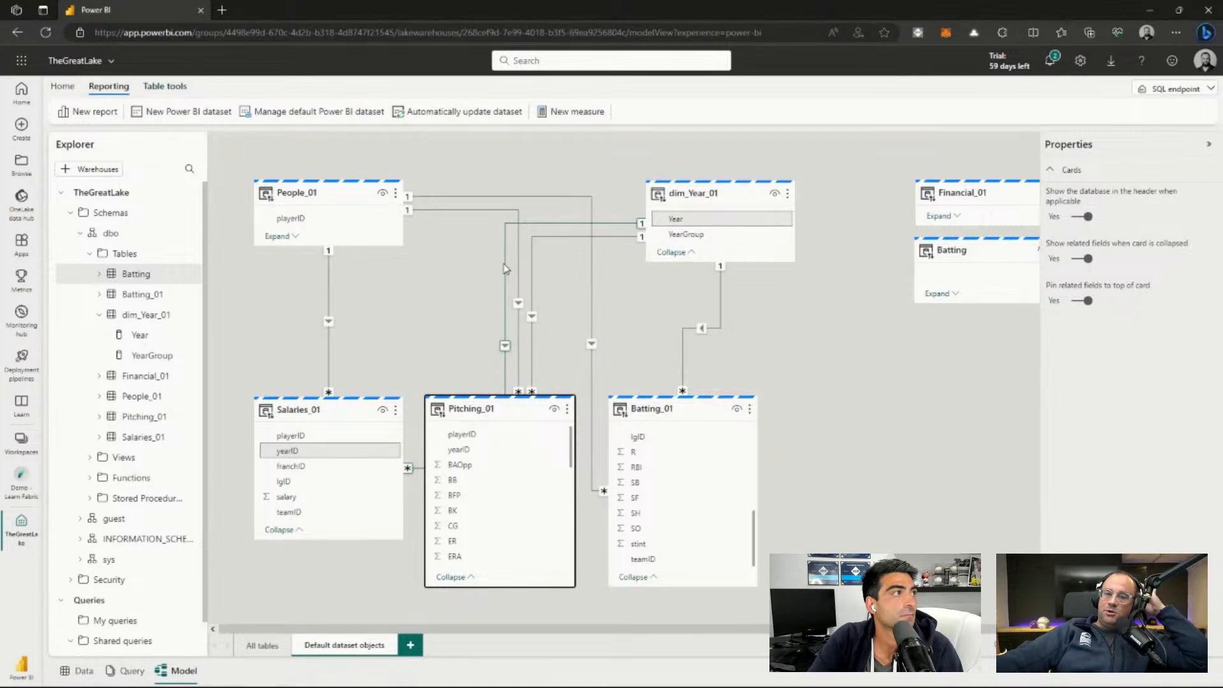
mouse_move(793, 399)
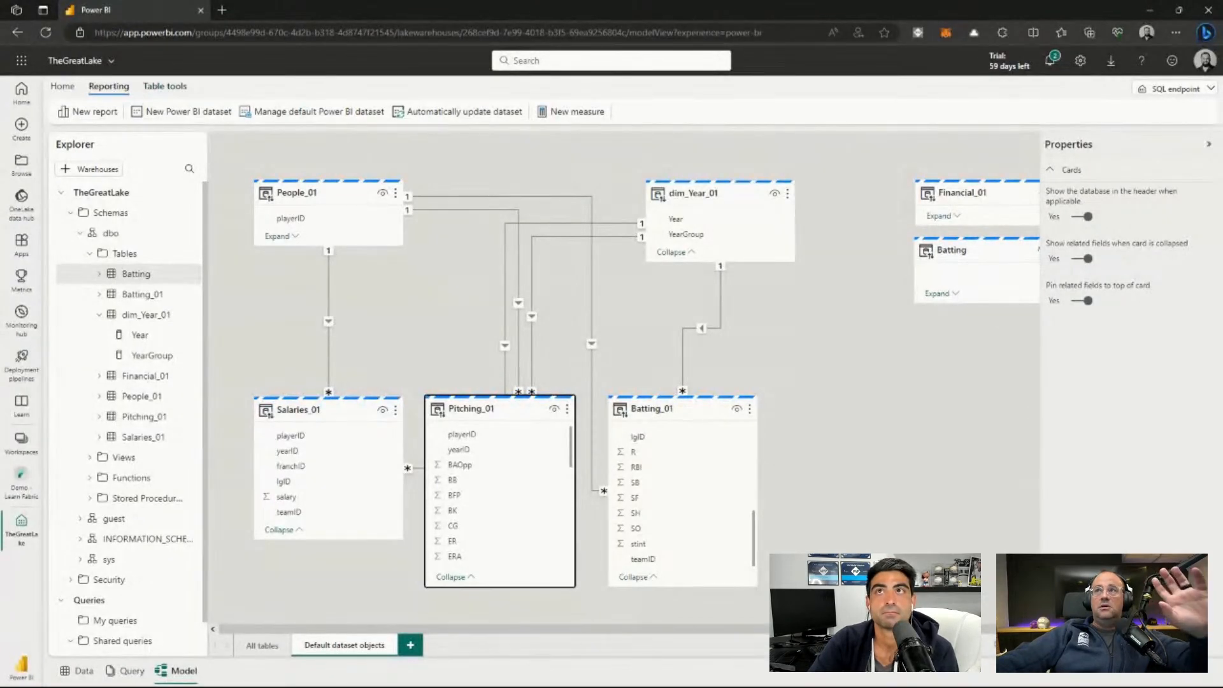
Switch back to Power BI Desktop, refresh the model, and move the dim_Year_01 card lower and farther from People_01.
left_click_drag(1222, 147, 854, 198)
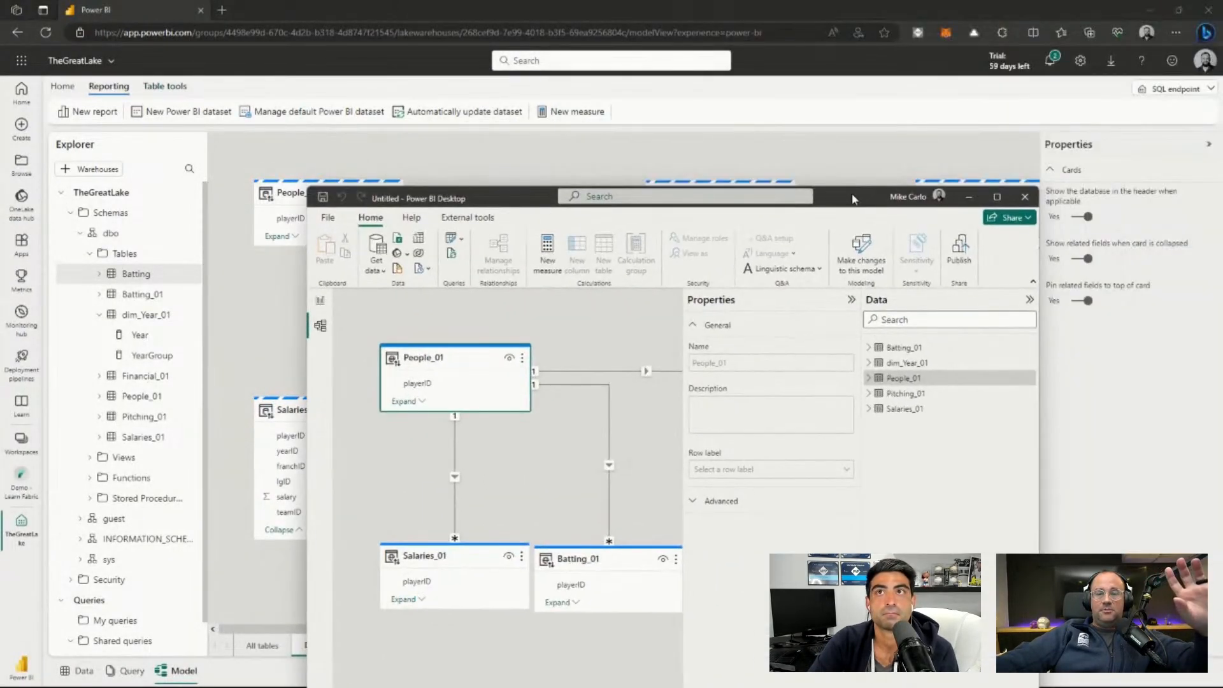
double_click(854, 198)
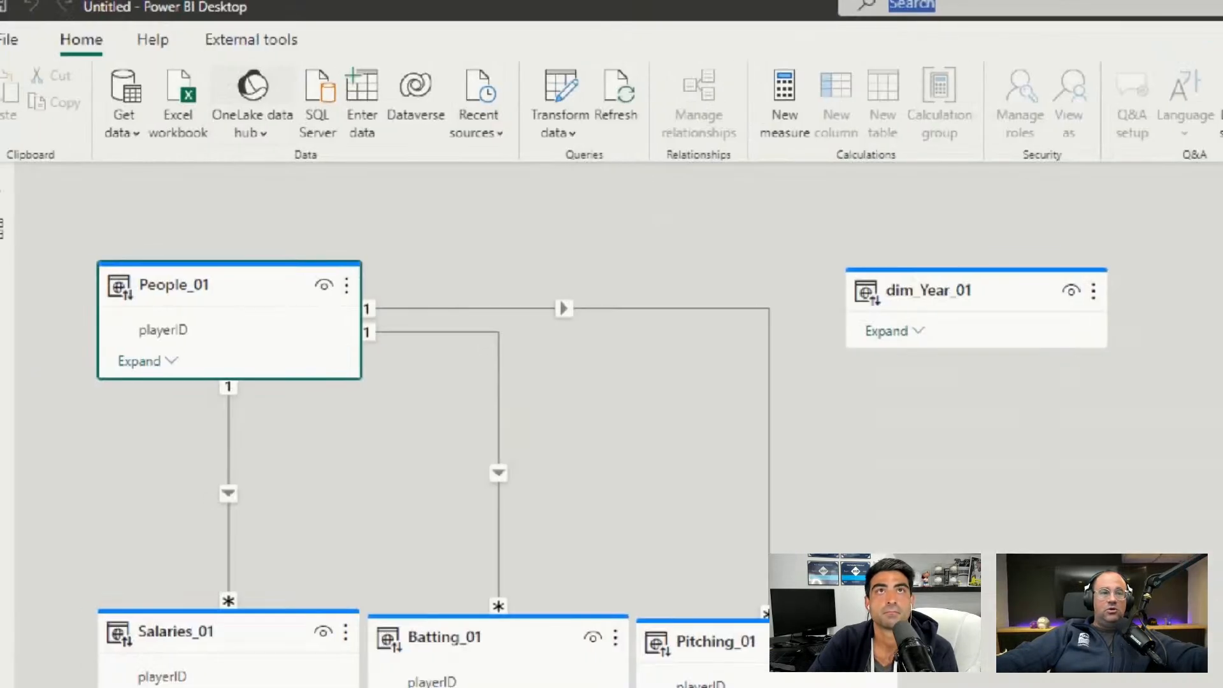
left_click_drag(35, 23, 120, 77)
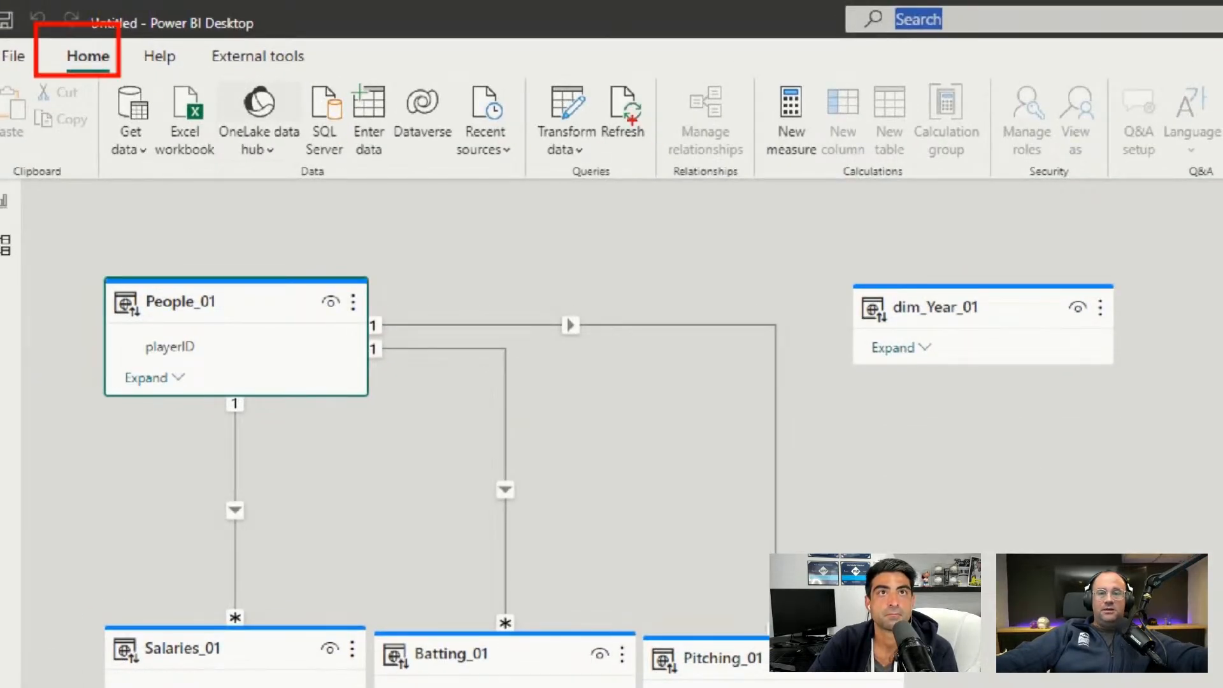
left_click_drag(494, 60, 684, 211)
left_click_drag(645, 100, 690, 63)
key("Escape")
left_click(372, 67)
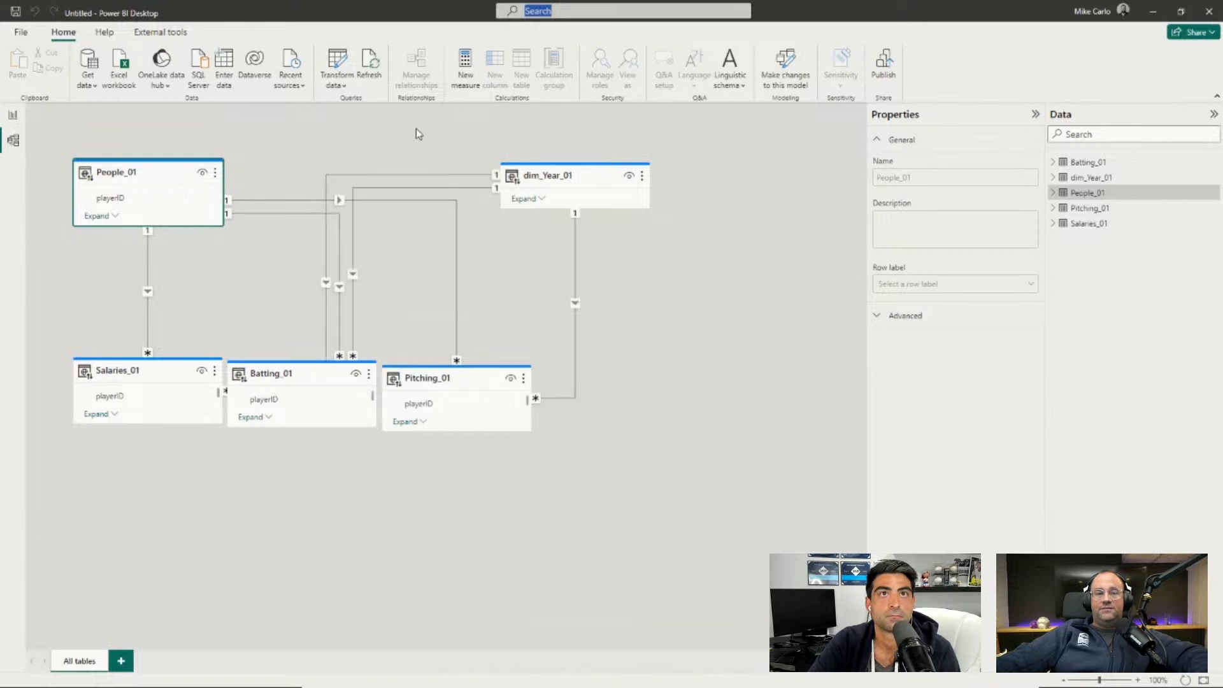
left_click_drag(571, 183, 587, 228)
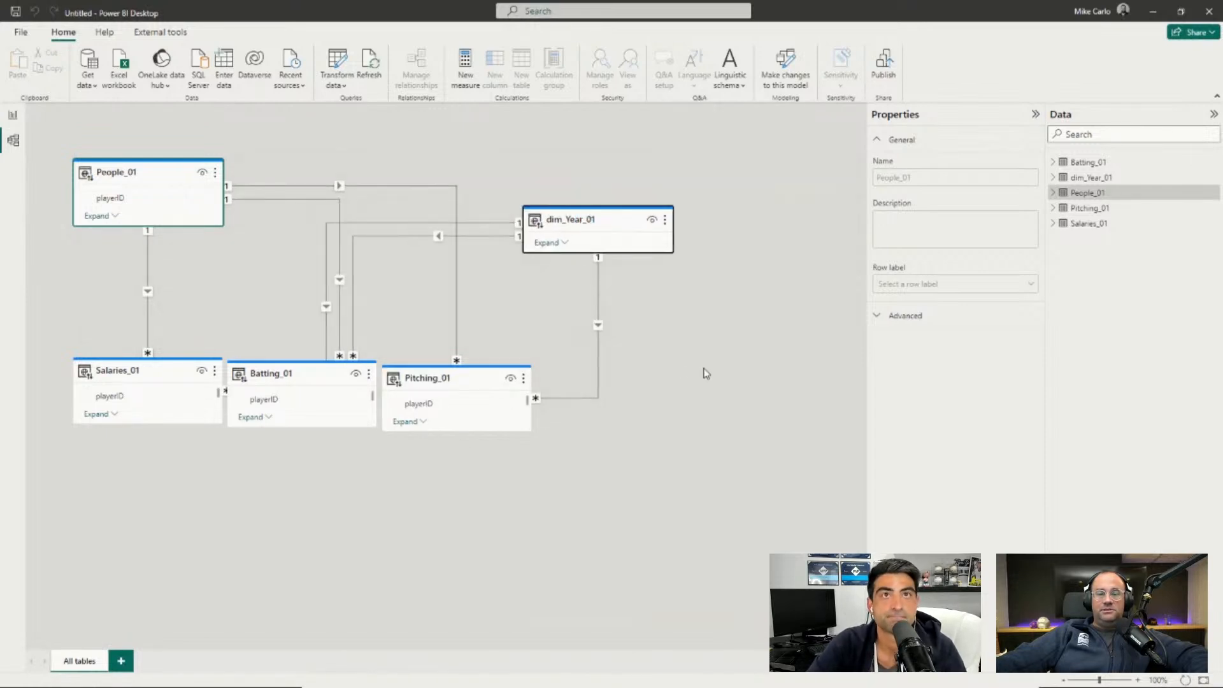
Turn on pinning of related fields to the top of the cards in the model view.
left_click(722, 376)
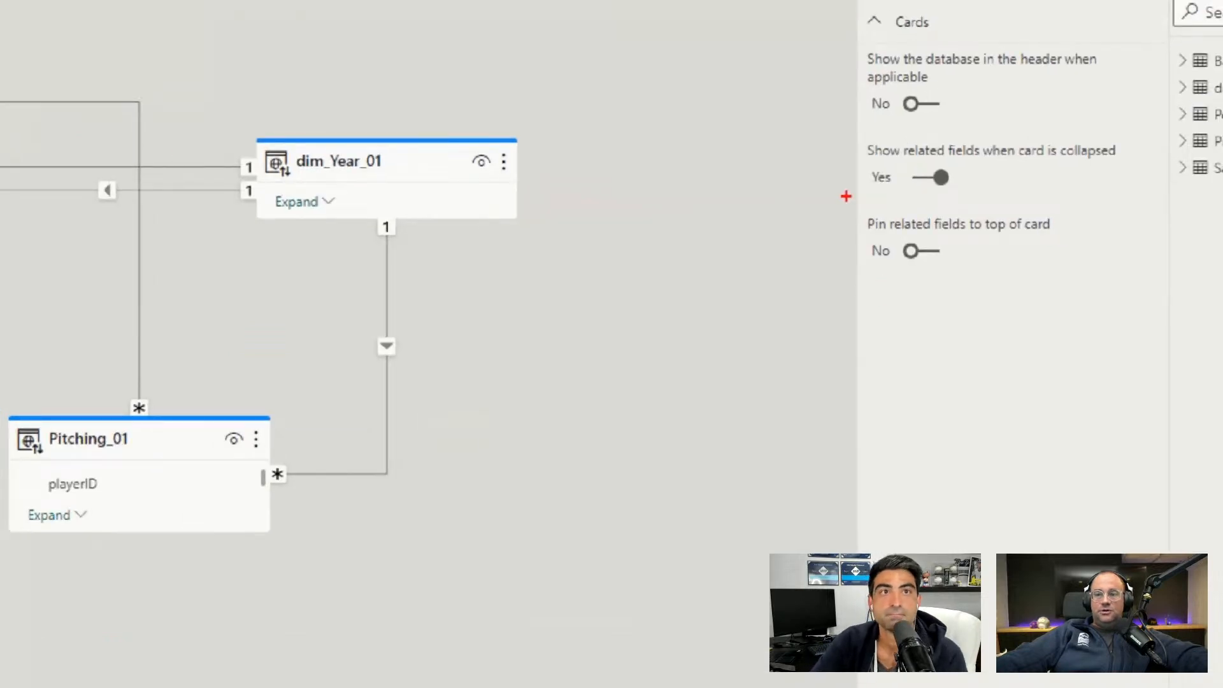
mouse_move(846, 197)
left_mouse_down()
mouse_move(1051, 257)
mouse_move(1083, 279)
left_mouse_up()
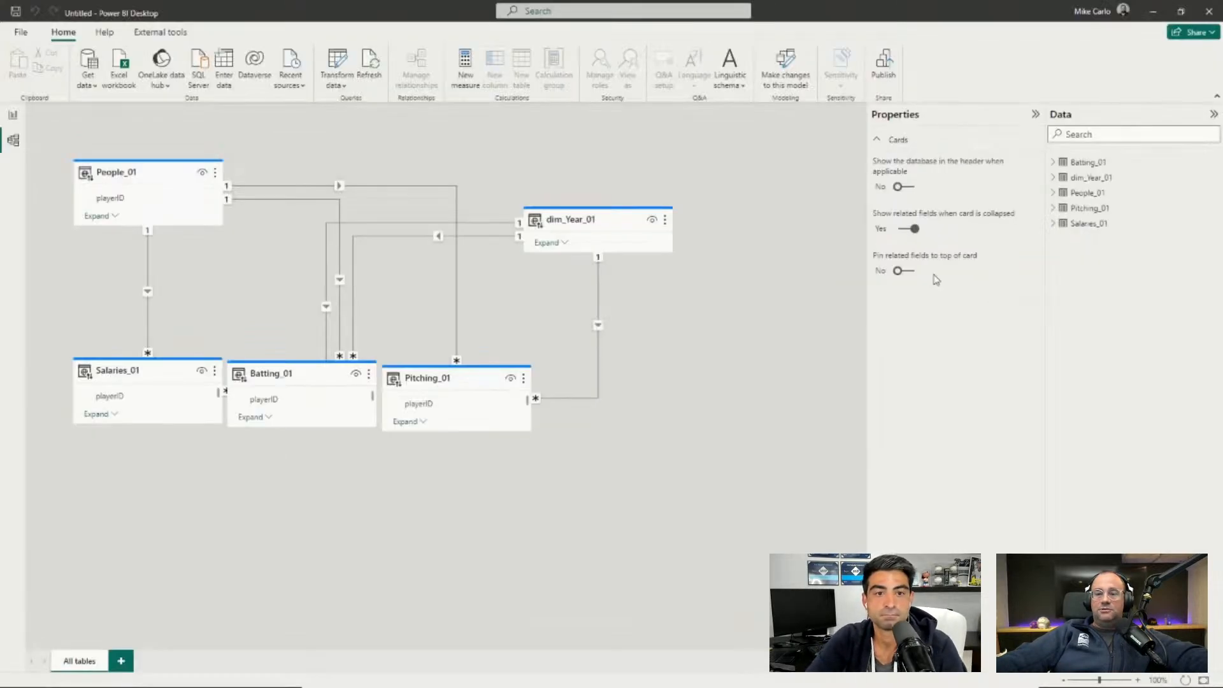
left_click(918, 250)
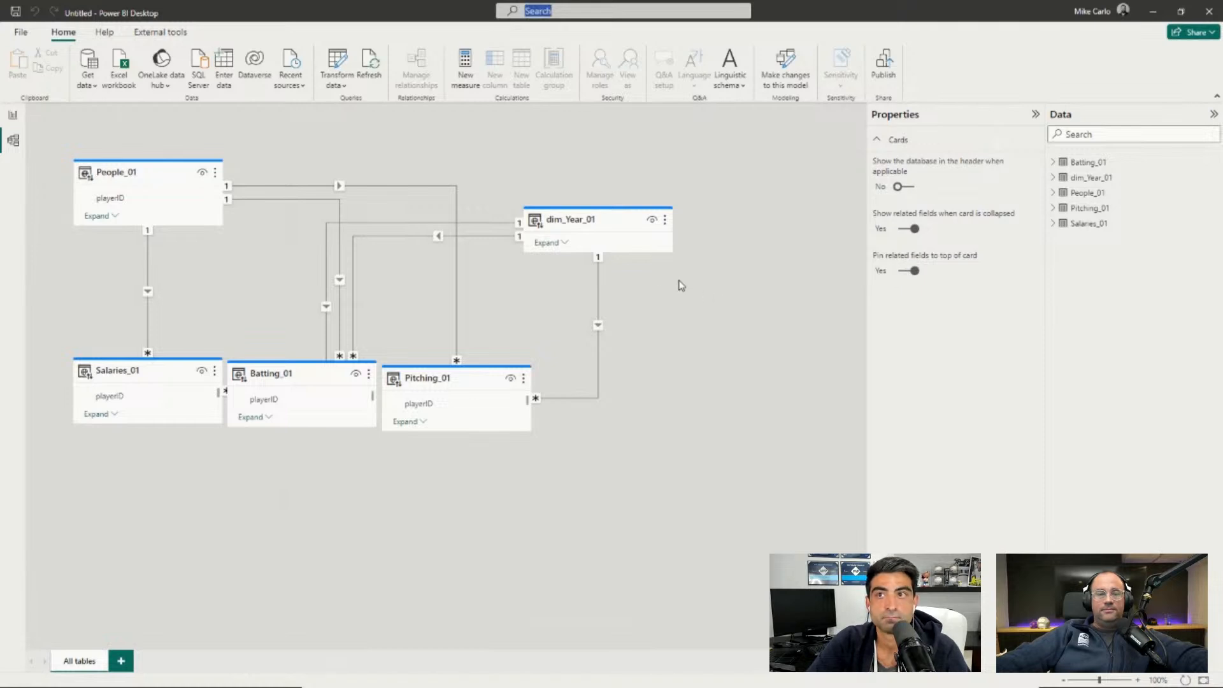
Expand and collapse the dim_Year_01 card to refresh its related field, and move the card slightly closer to People_01.
left_click(541, 243)
left_click(548, 277)
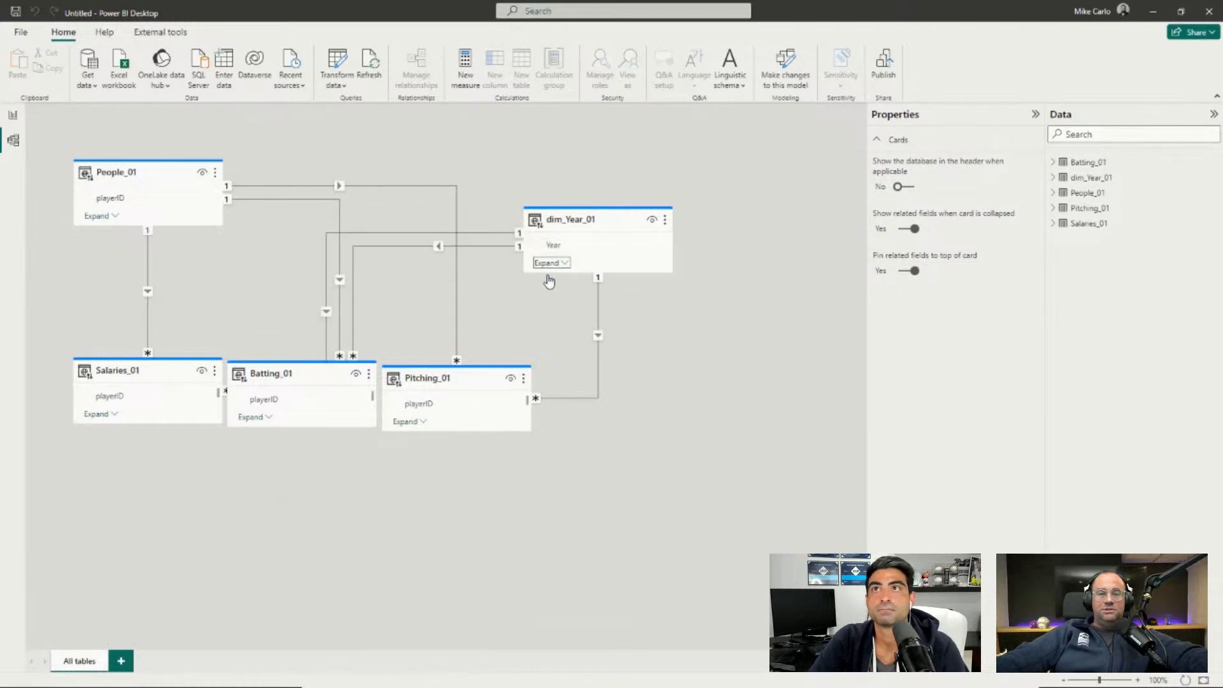
left_click_drag(564, 223, 536, 213)
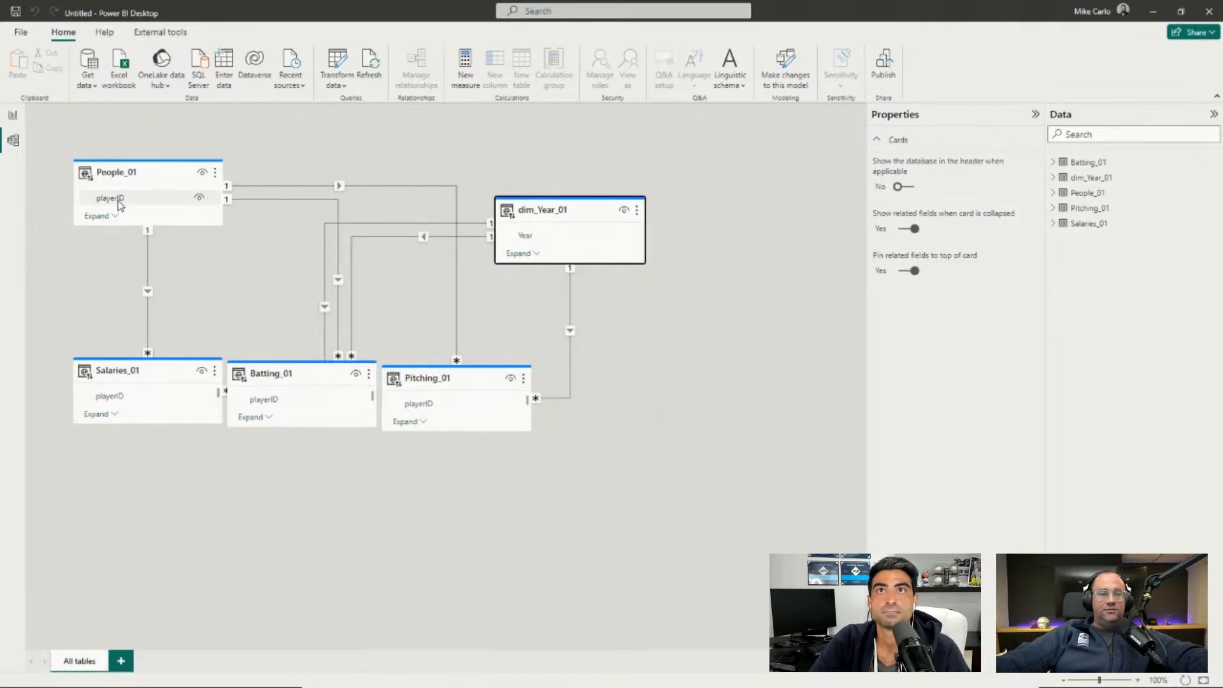
Expand and re-collapse the Salaries_01, Batting_01 and Pitching_01 cards to refresh their pinned related fields.
left_click(96, 414)
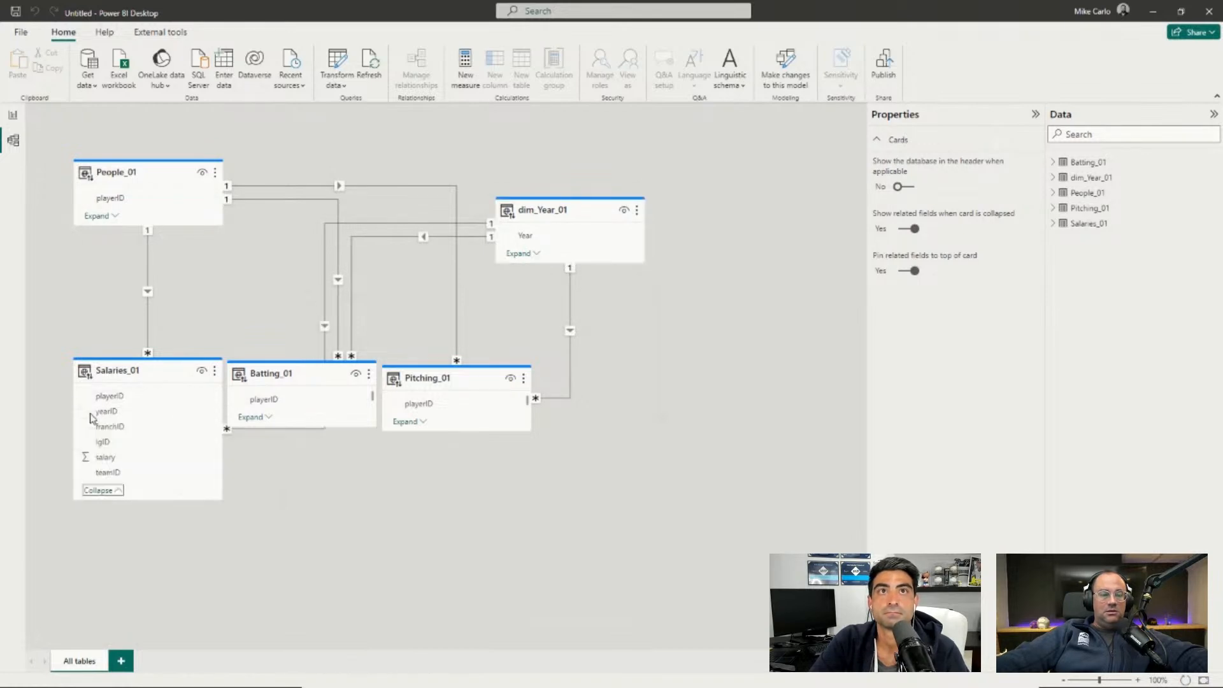
left_click(109, 492)
left_click(255, 418)
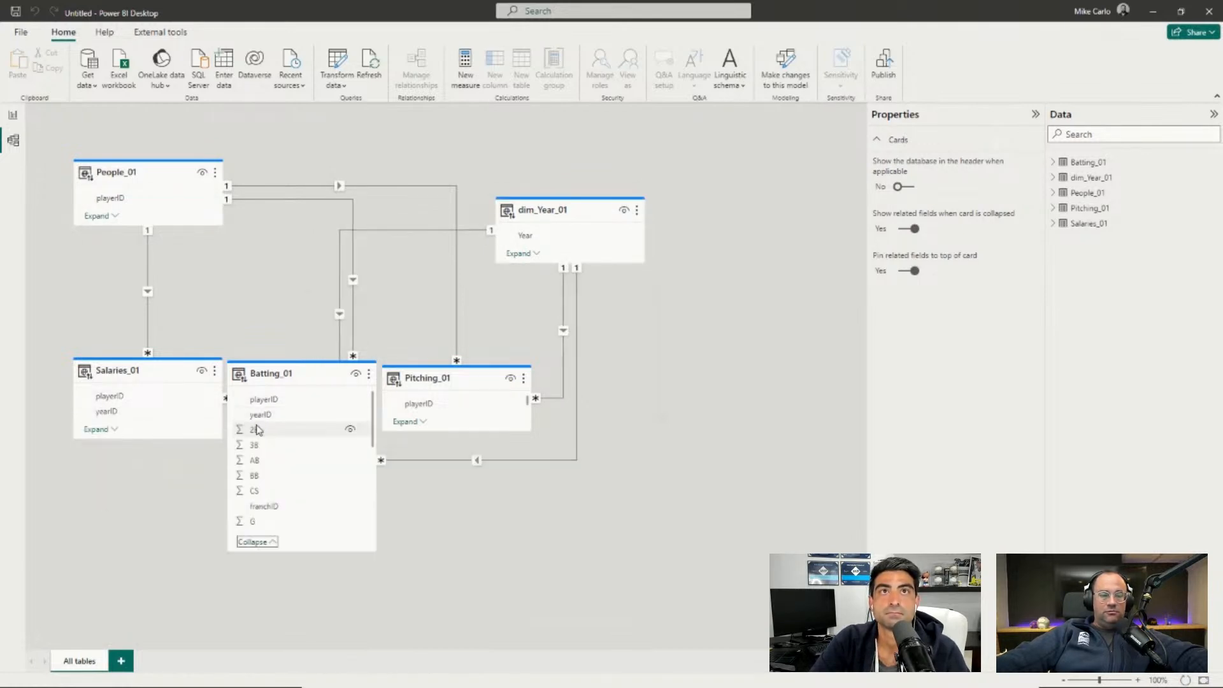
left_click(257, 543)
left_click(408, 422)
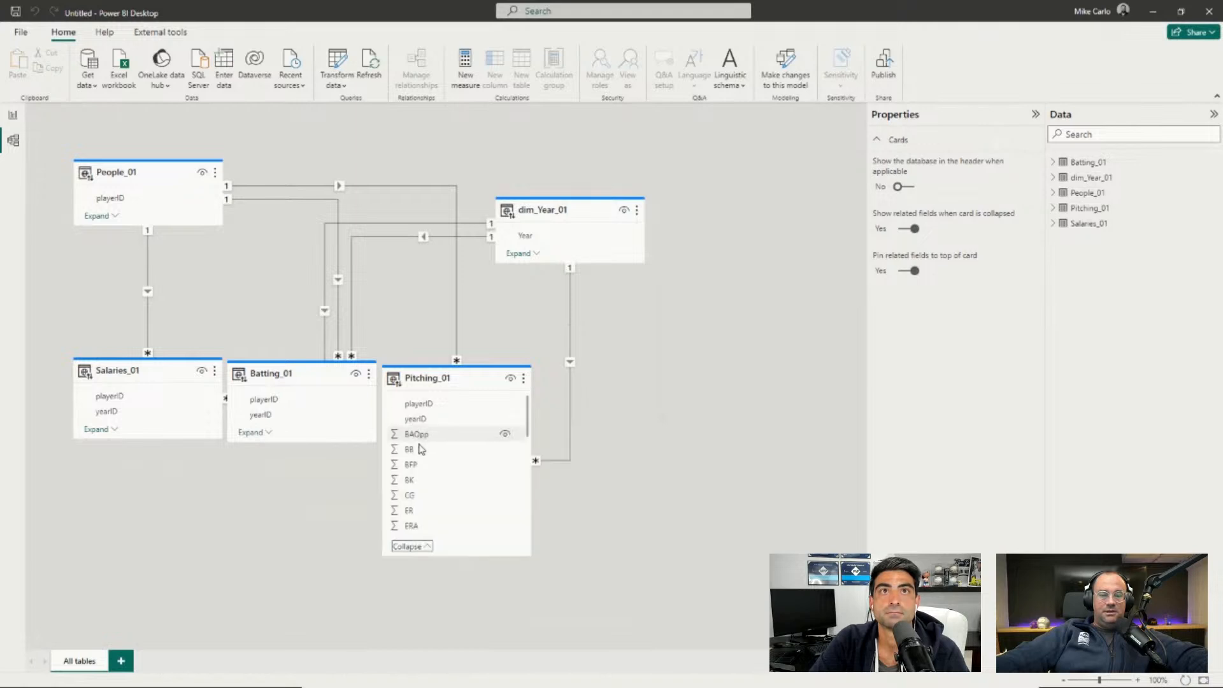
left_click(404, 546)
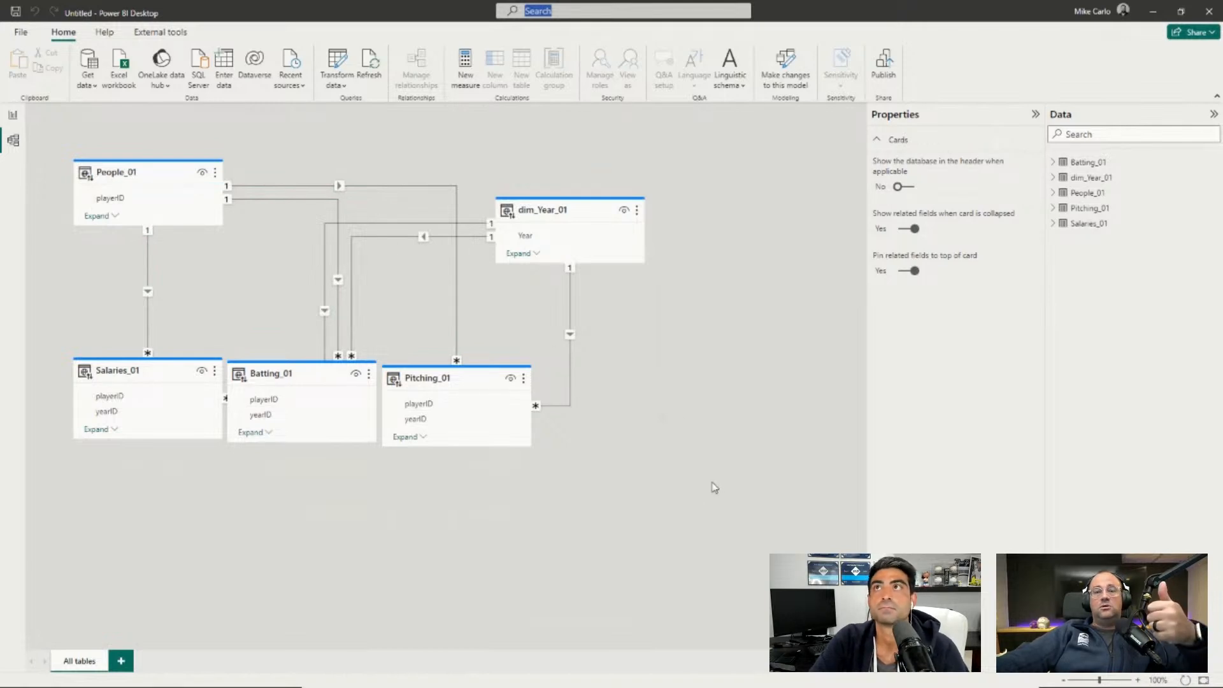
Switch back to the Power BI service model in the browser, shift Batting_01 slightly toward Pitching_01, and look through its fields.
left_click_drag(377, 11, 1222, 5)
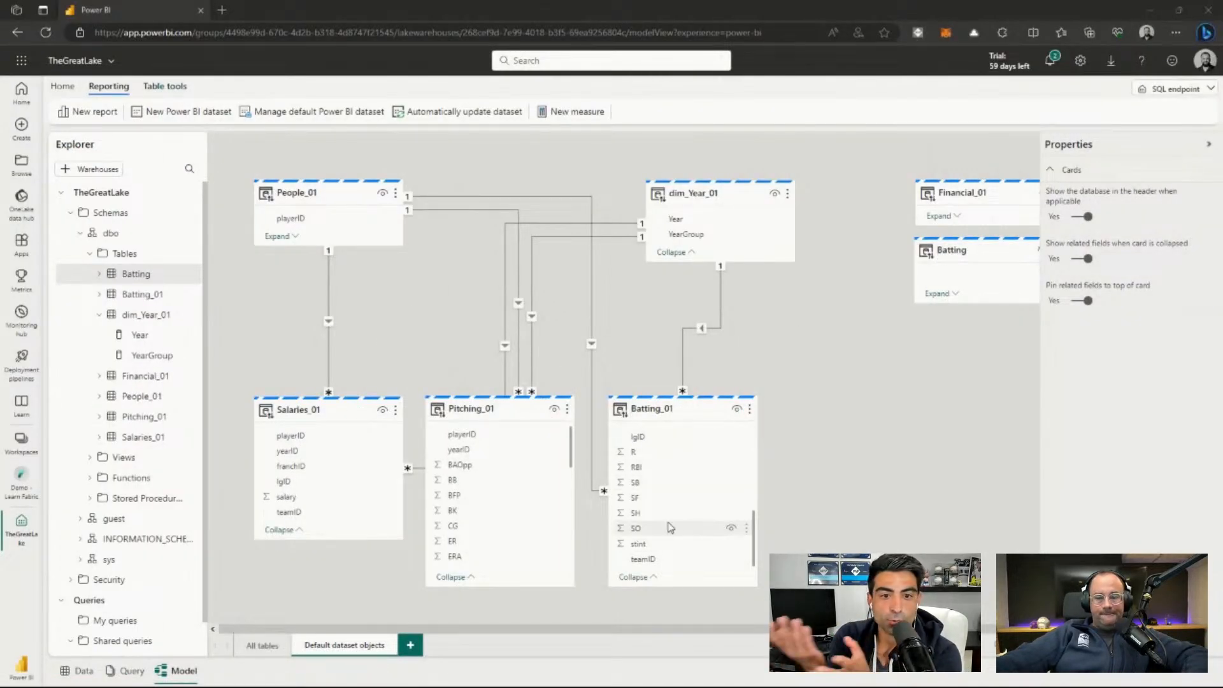
scroll(676, 510, "up", 5)
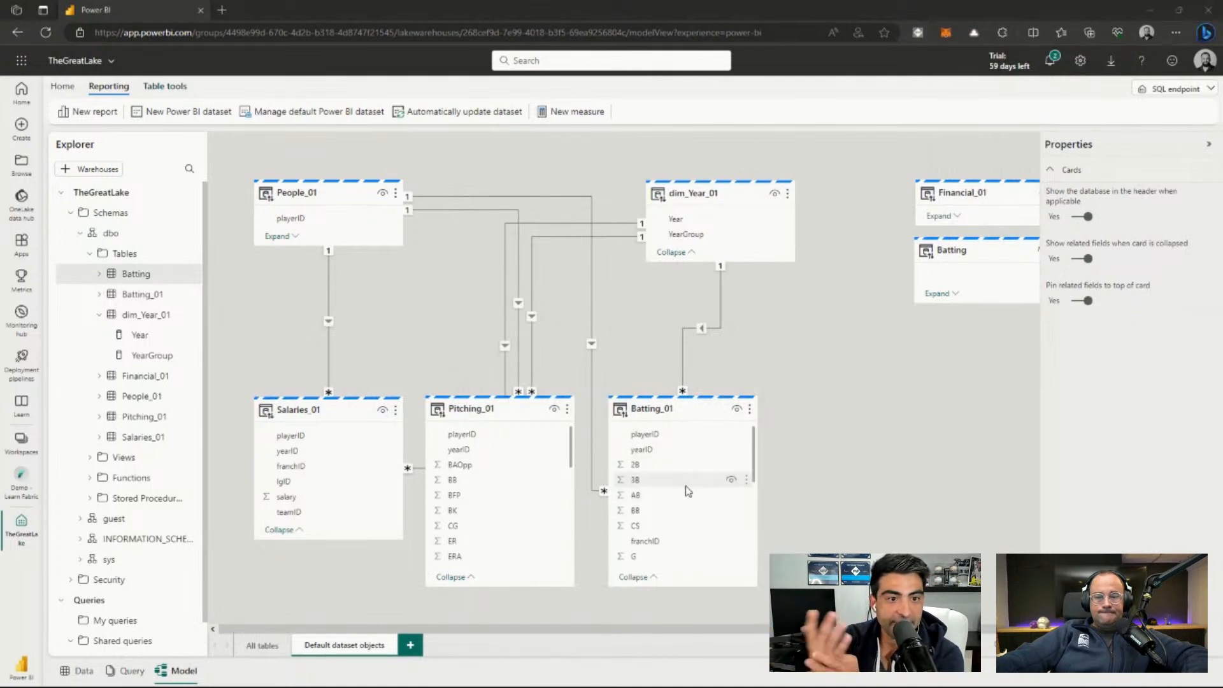
left_click_drag(652, 415, 642, 415)
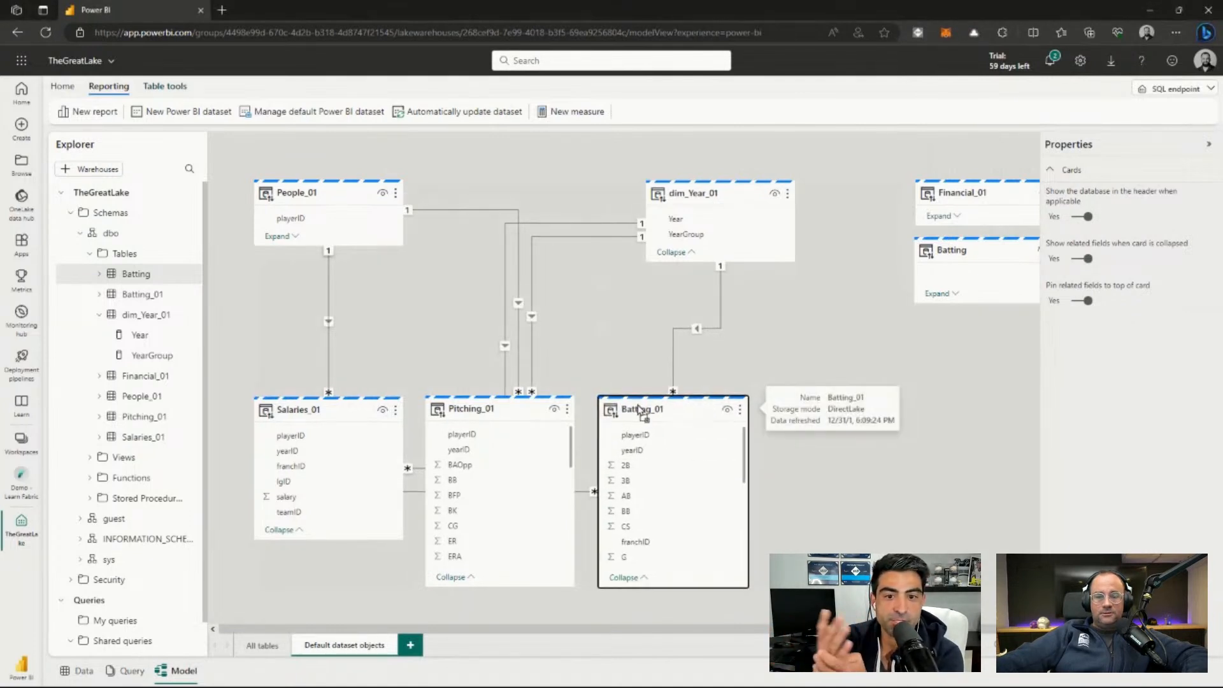
scroll(681, 481, "down", 1)
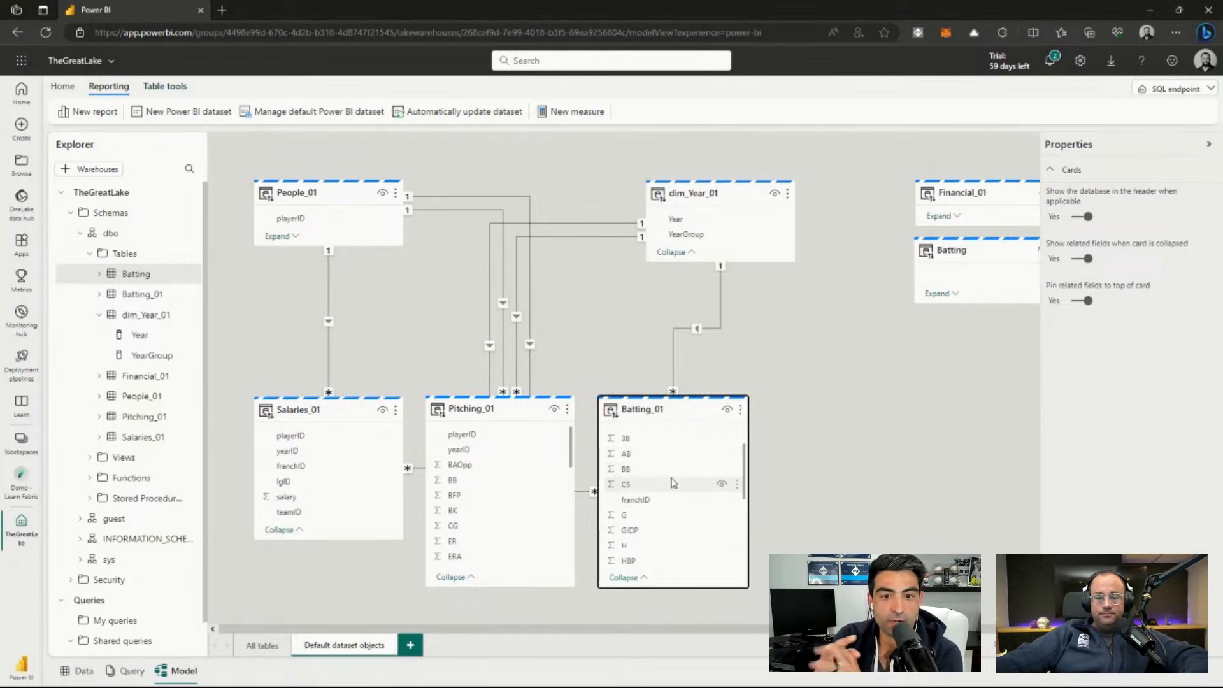
scroll(681, 465, "down", 2)
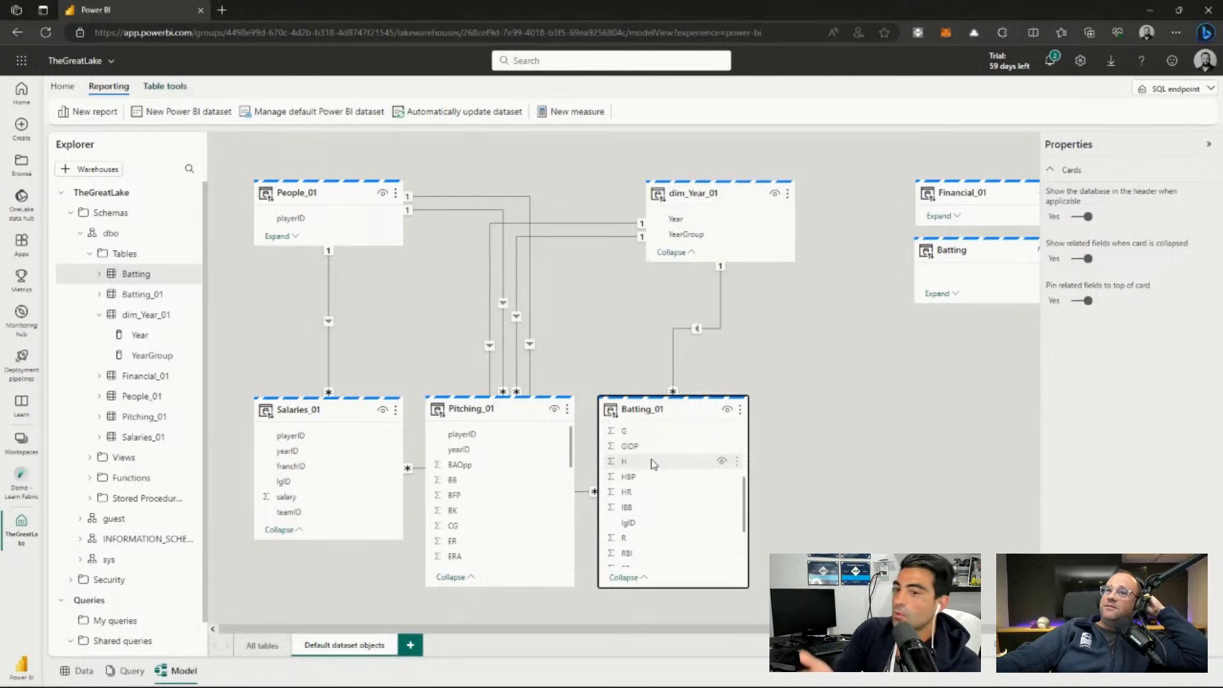
Create a new measure in the Batting_01 table.
right_click(656, 469)
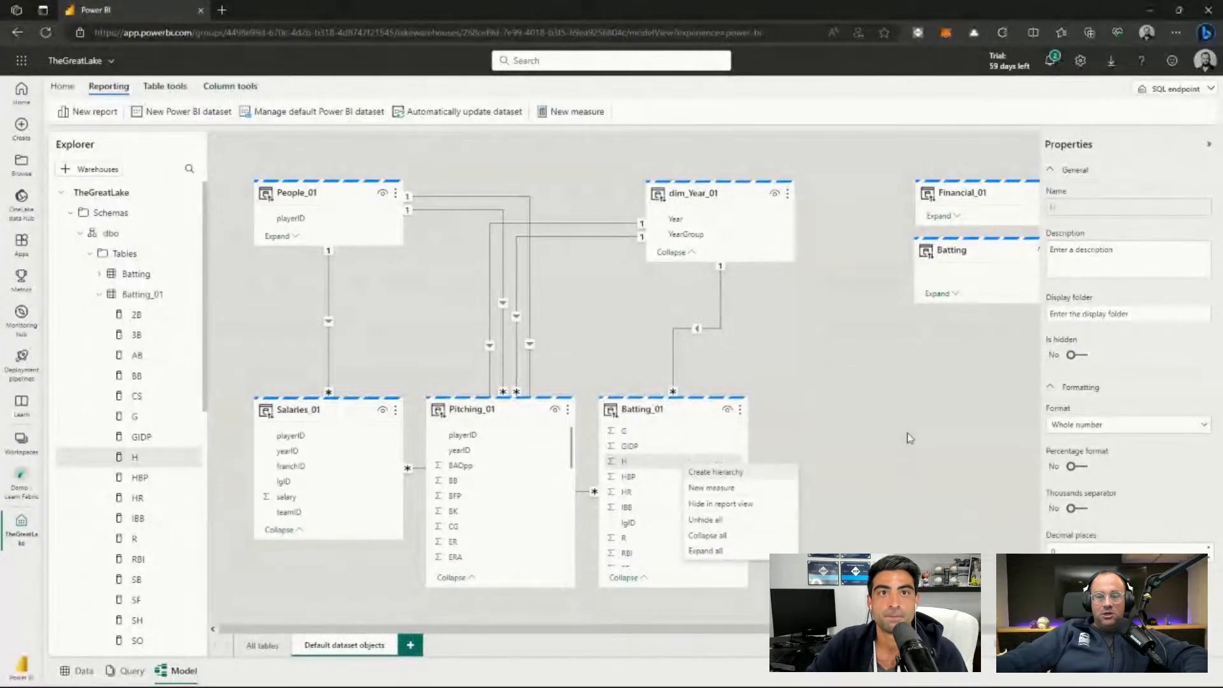
key("Escape")
left_click(740, 409)
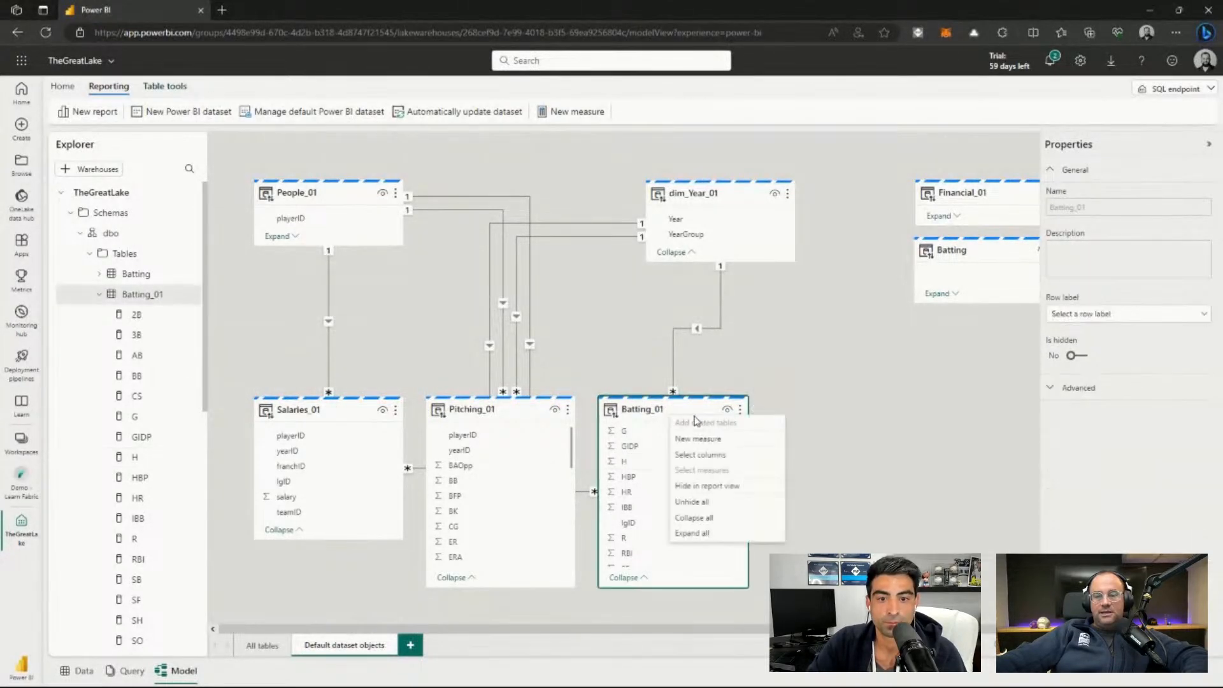
left_click(699, 439)
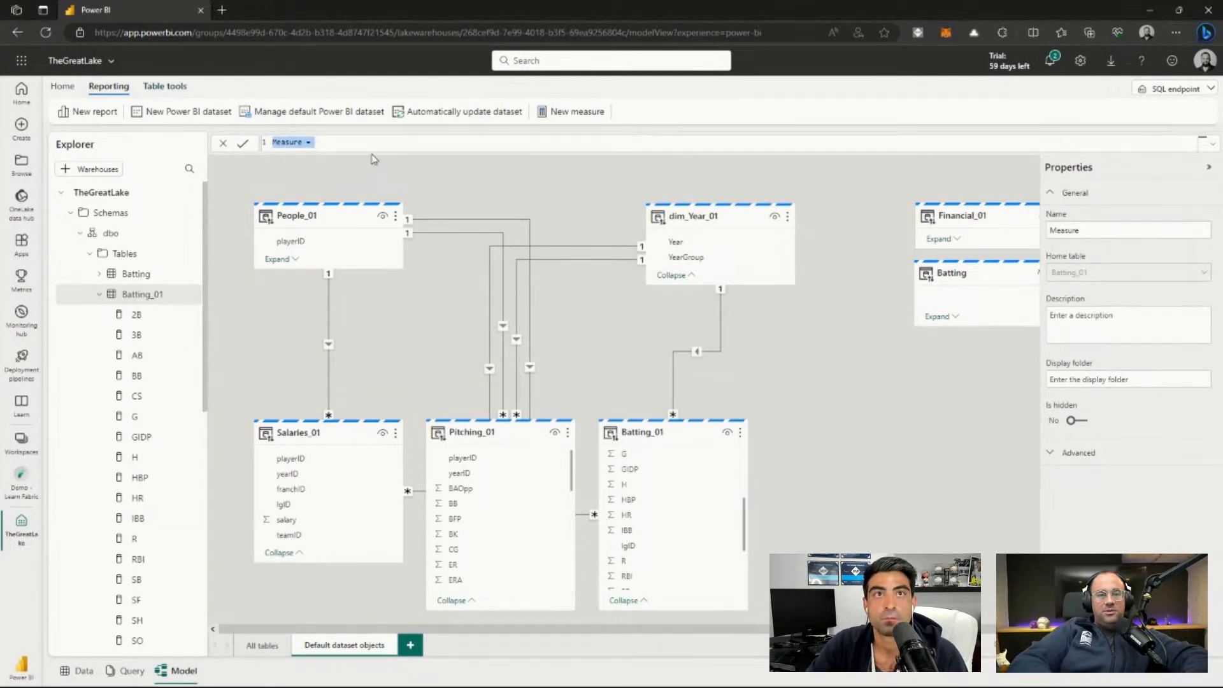
Replace the measure's default name with Batting Average in the formula.
type("Avera")
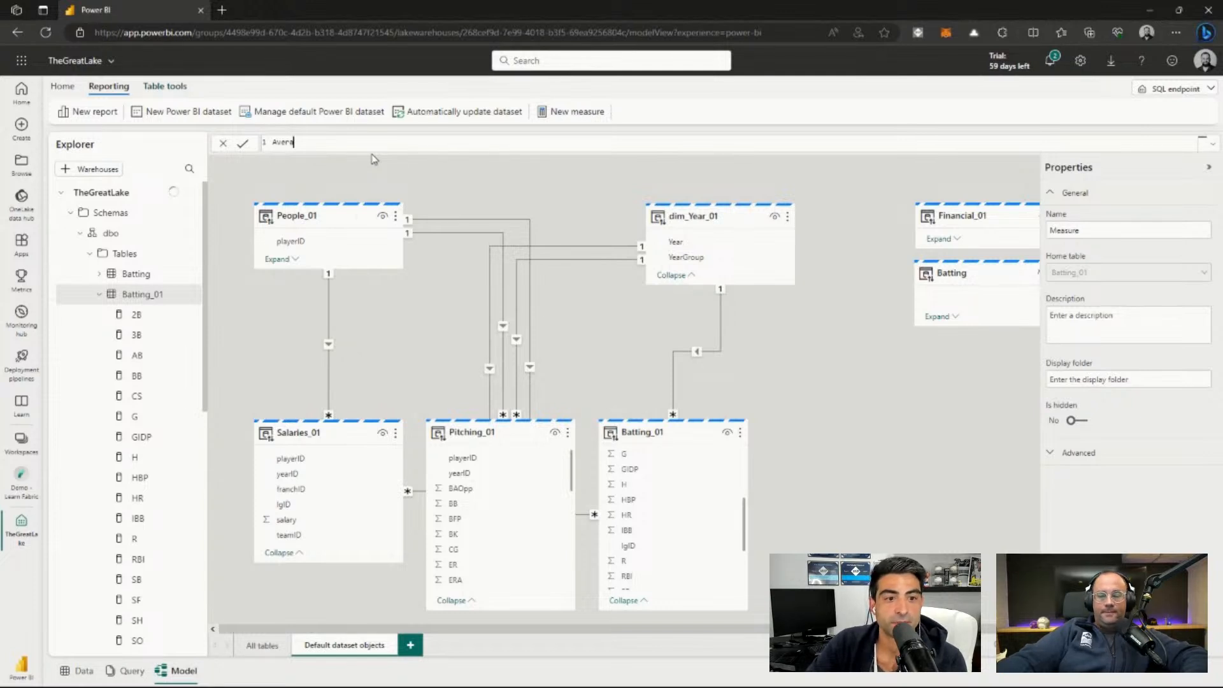
key("ctrl+a")
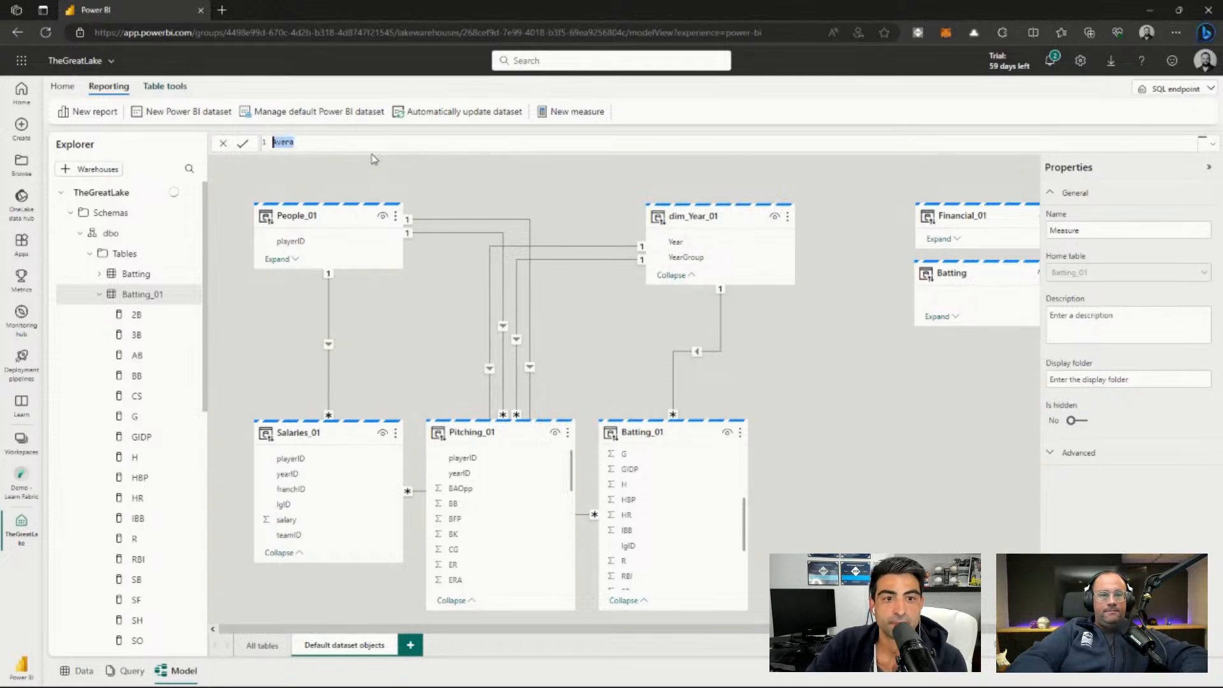
type("Bat")
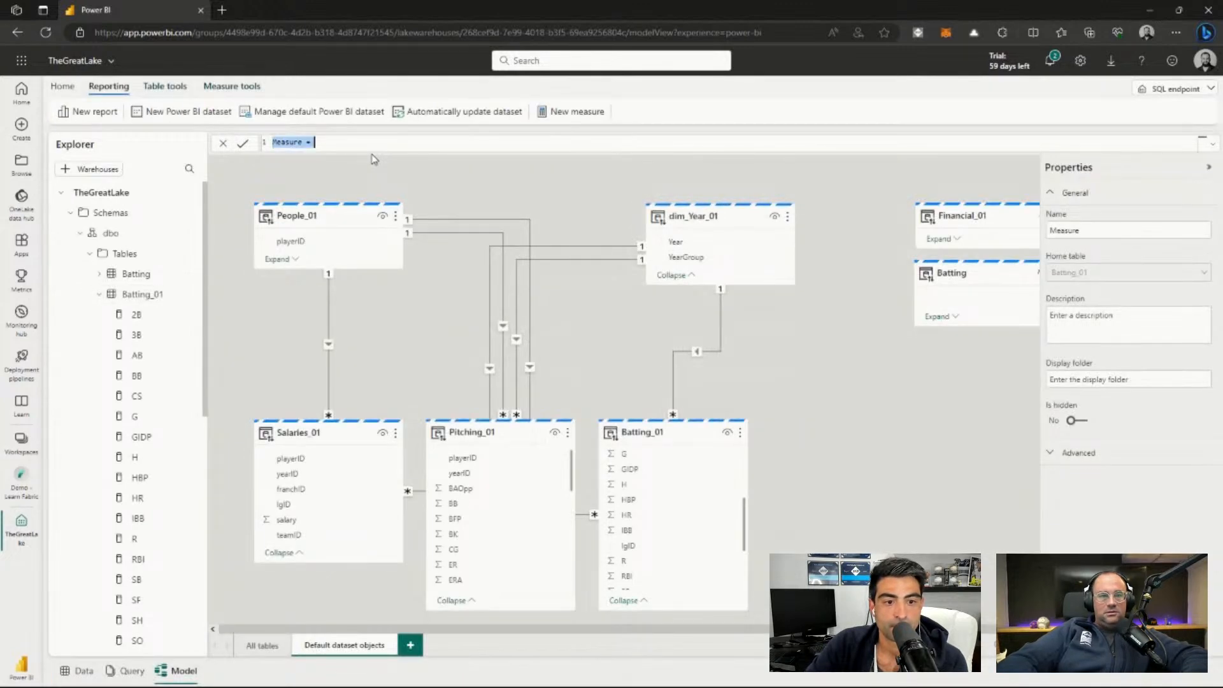
type("Batting Average =")
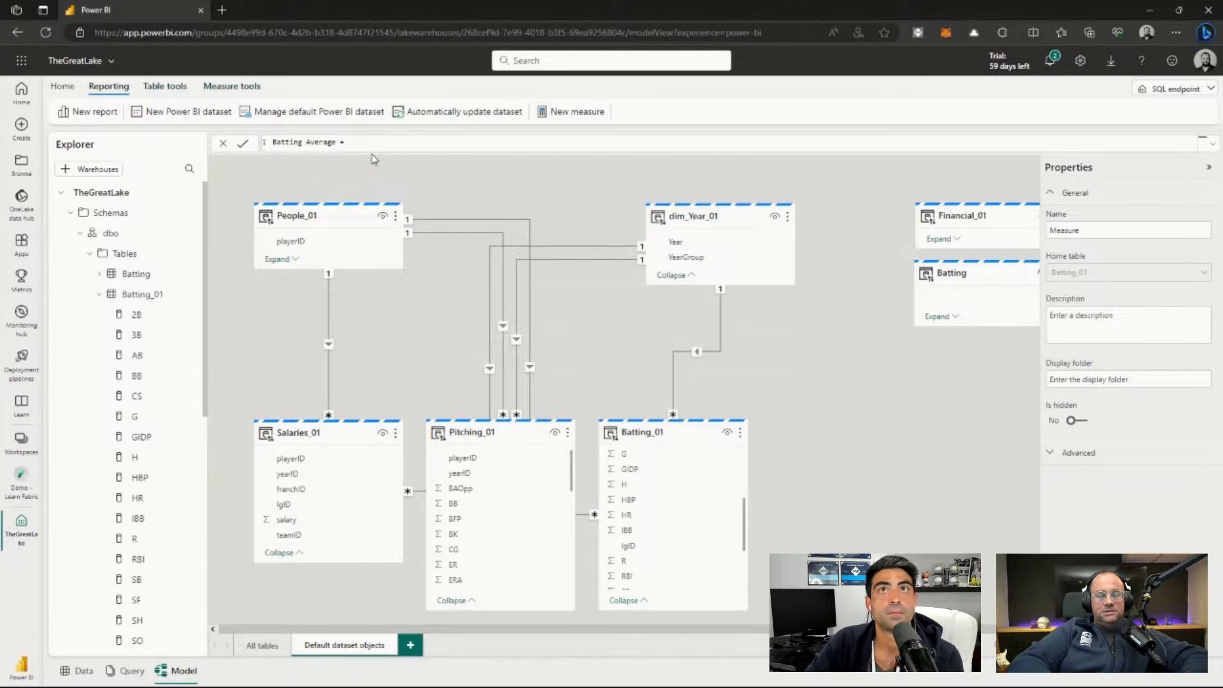
Begin the Batting Average formula with SUMX over Batting_01 and a nested DIVIDE function.
type(" SUMX(")
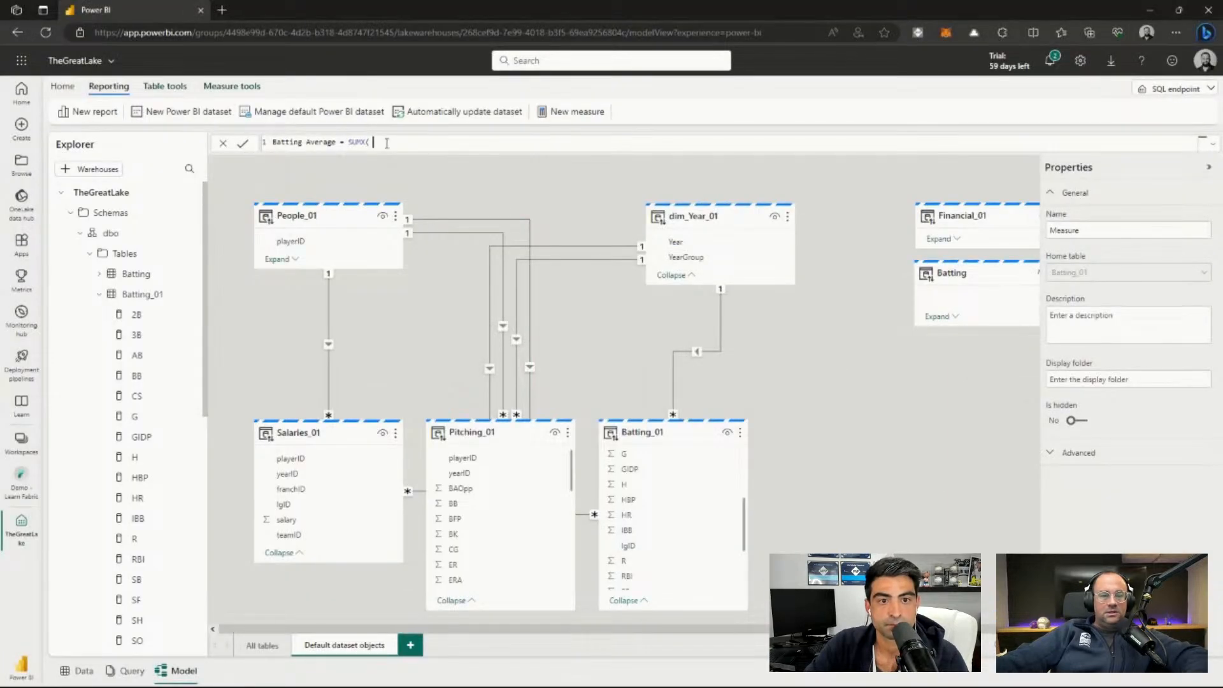
type("b")
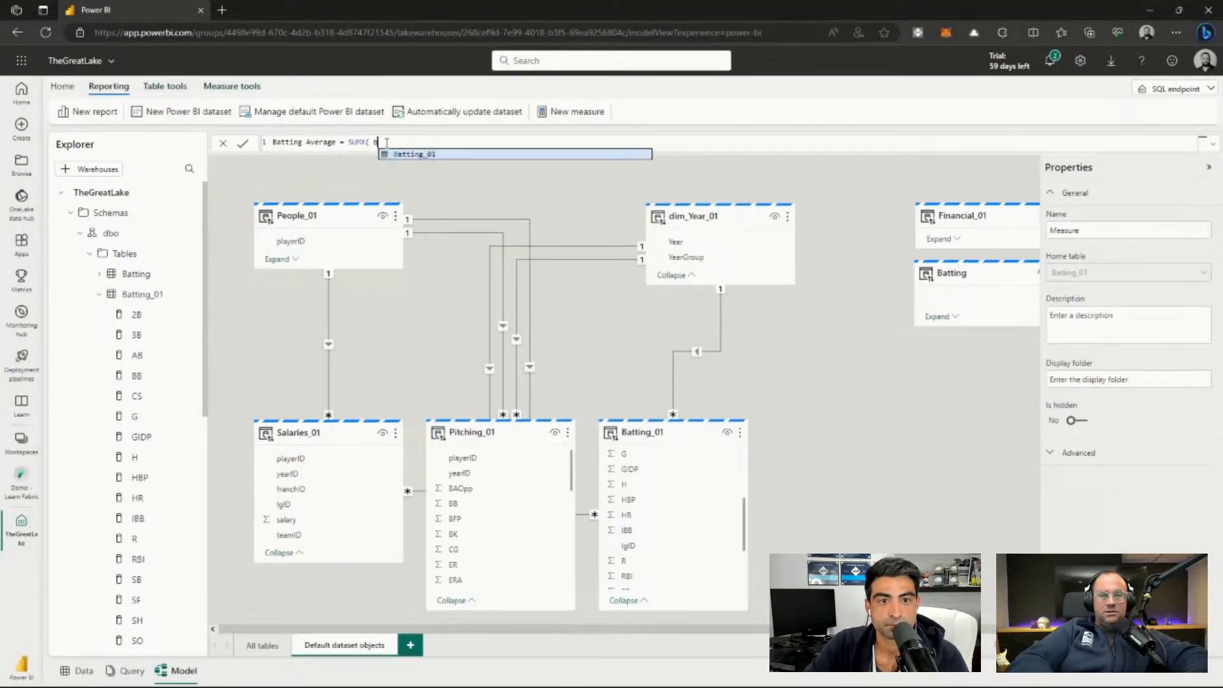
left_click(393, 156)
type(", ")
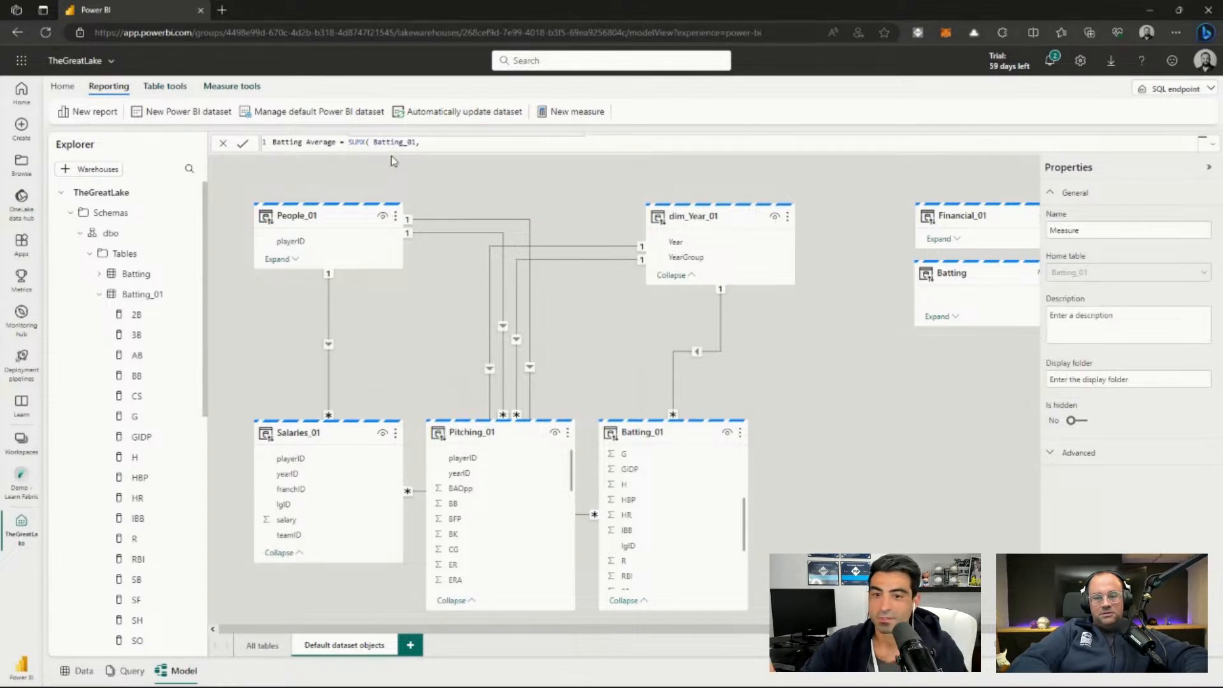
type("divi")
key("Tab")
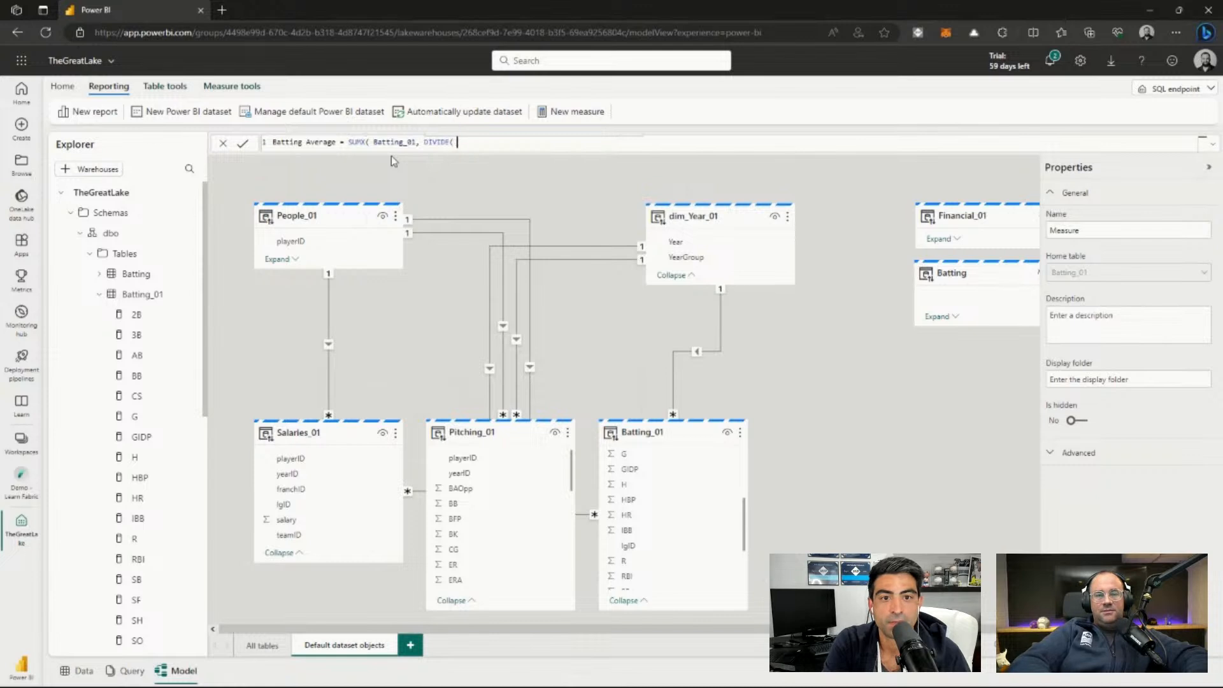
Try to complete and apply the DIVIDE expression with Batting_01[H] over Batting_01[AB], and dismiss the resulting dialog.
type("h")
key("Up")
key("Up")
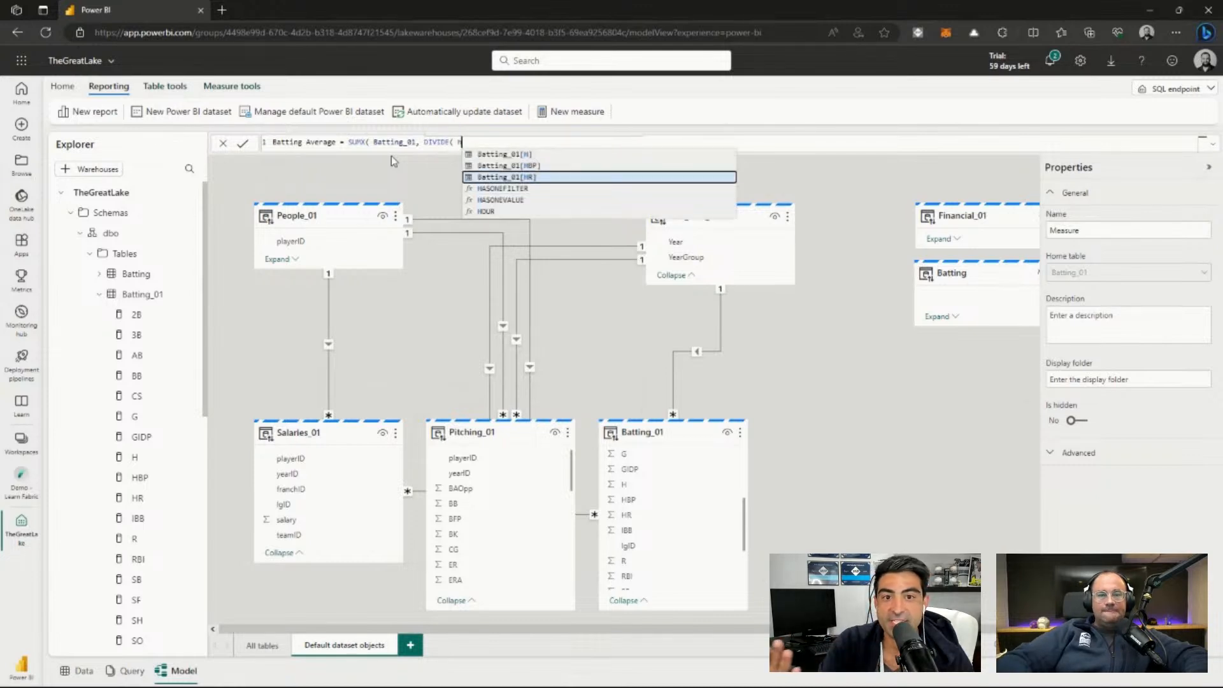
key("Up")
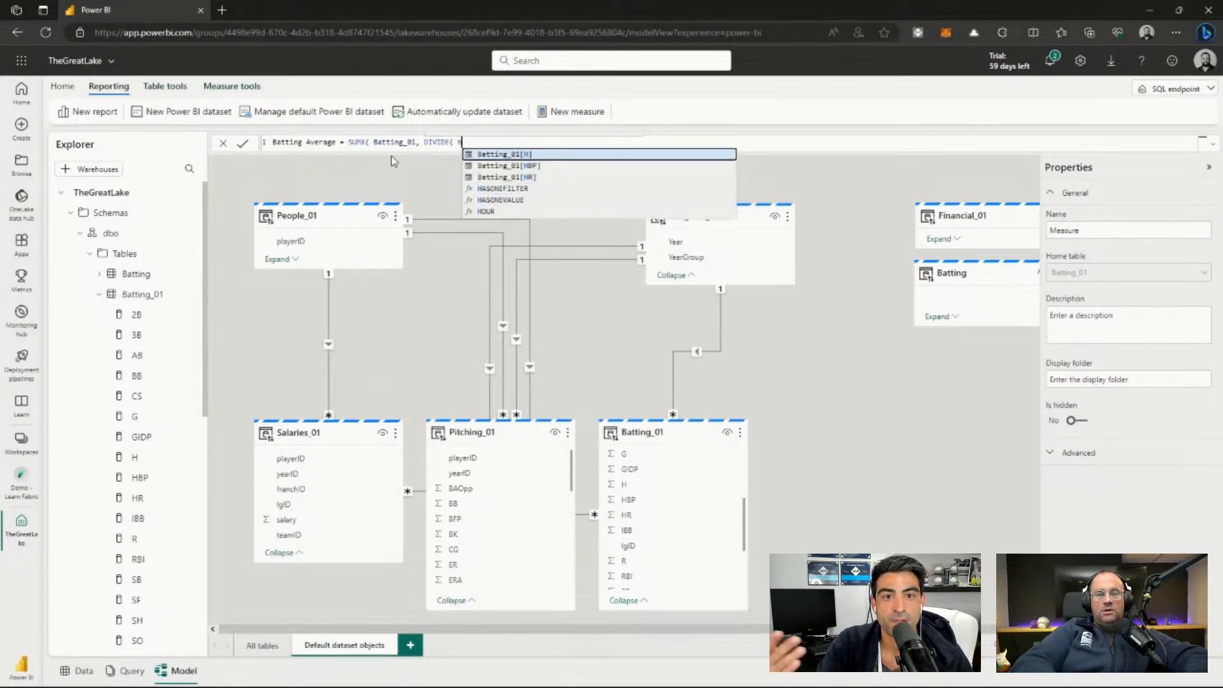
key("Tab")
type(",")
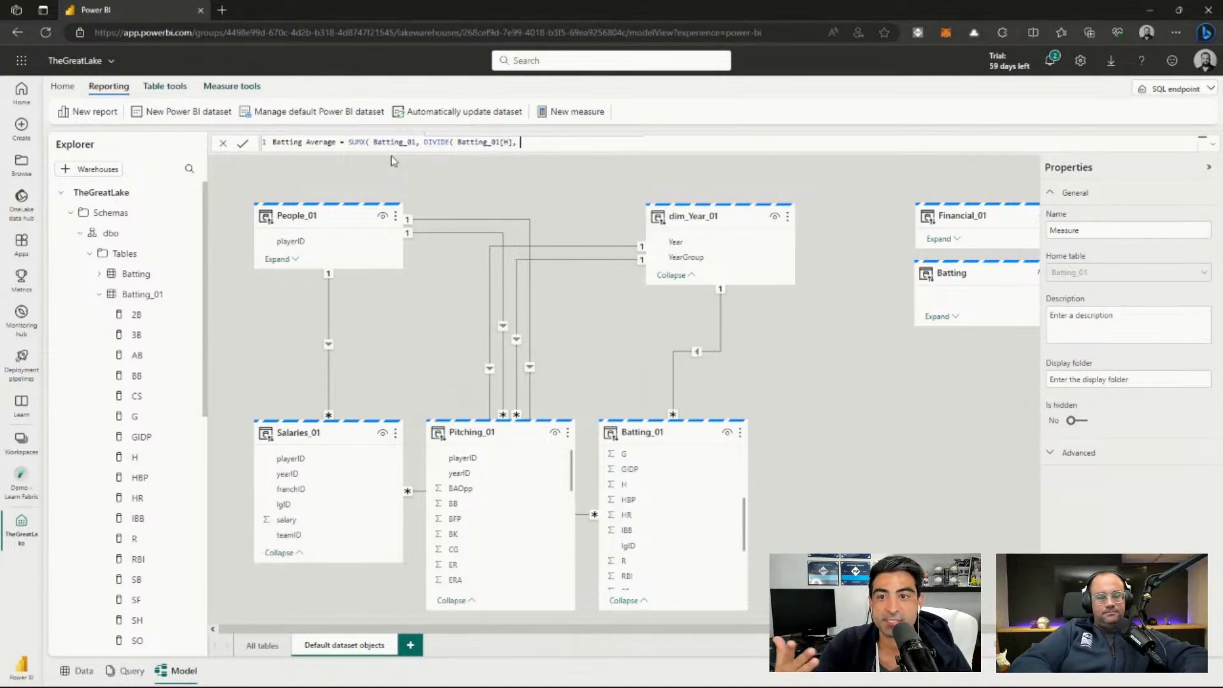
type(" ab")
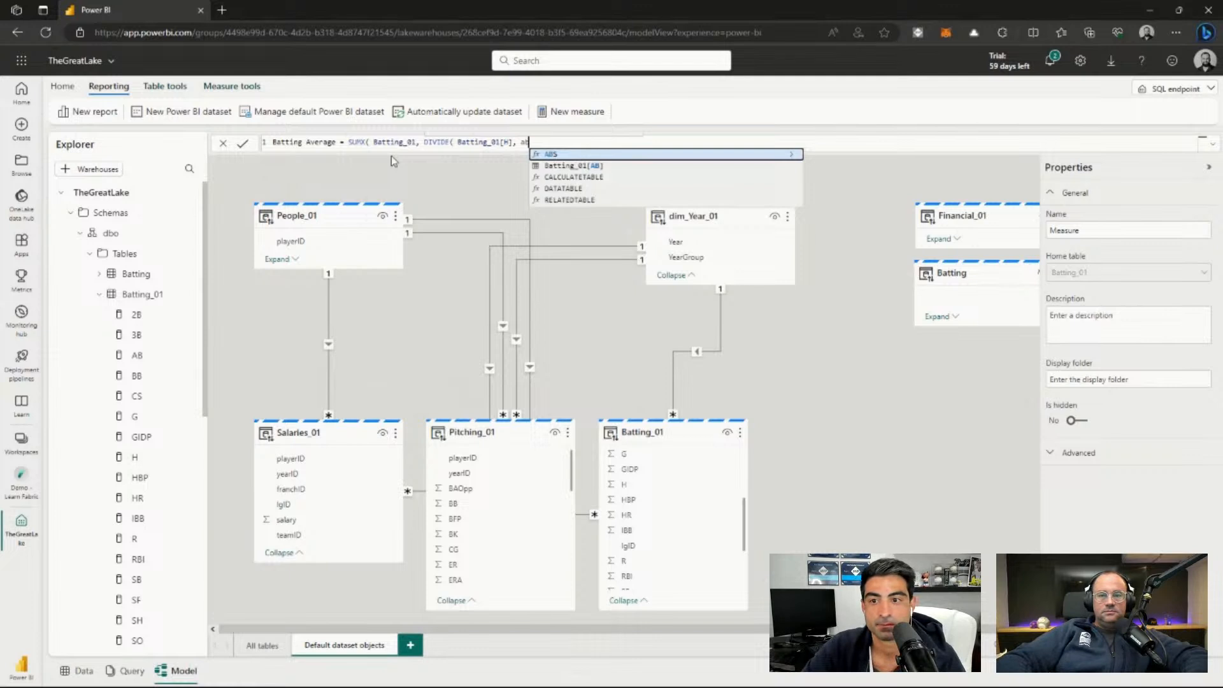
key("Down")
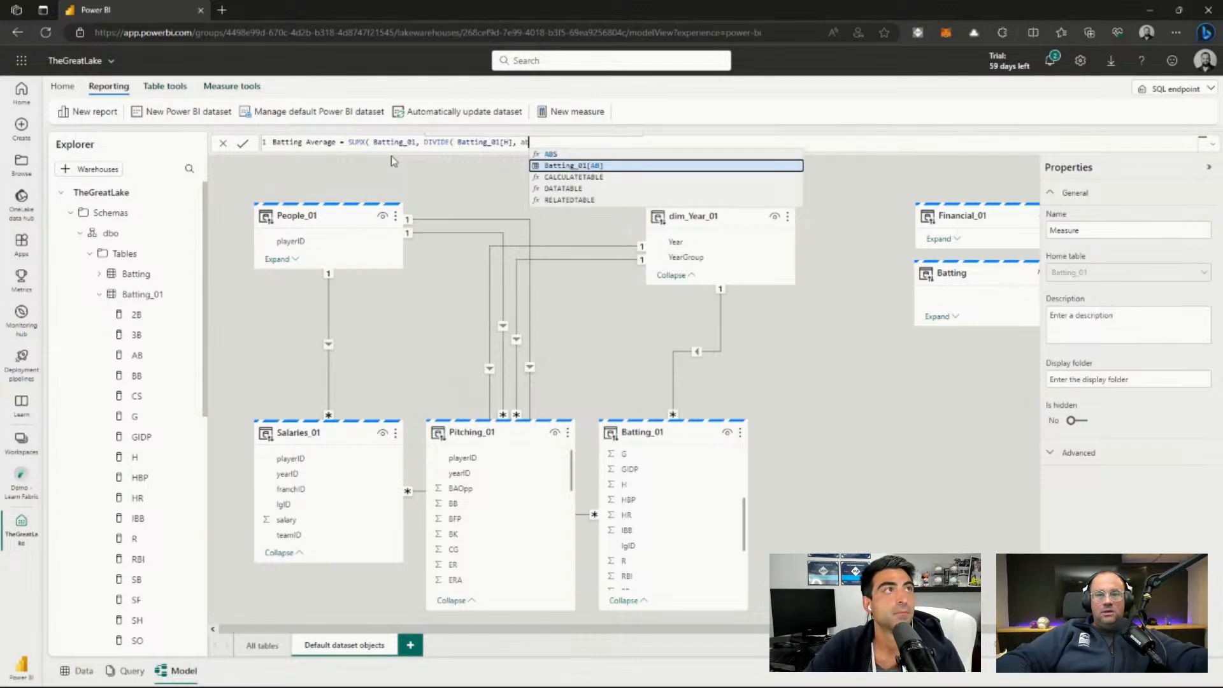
key("Tab")
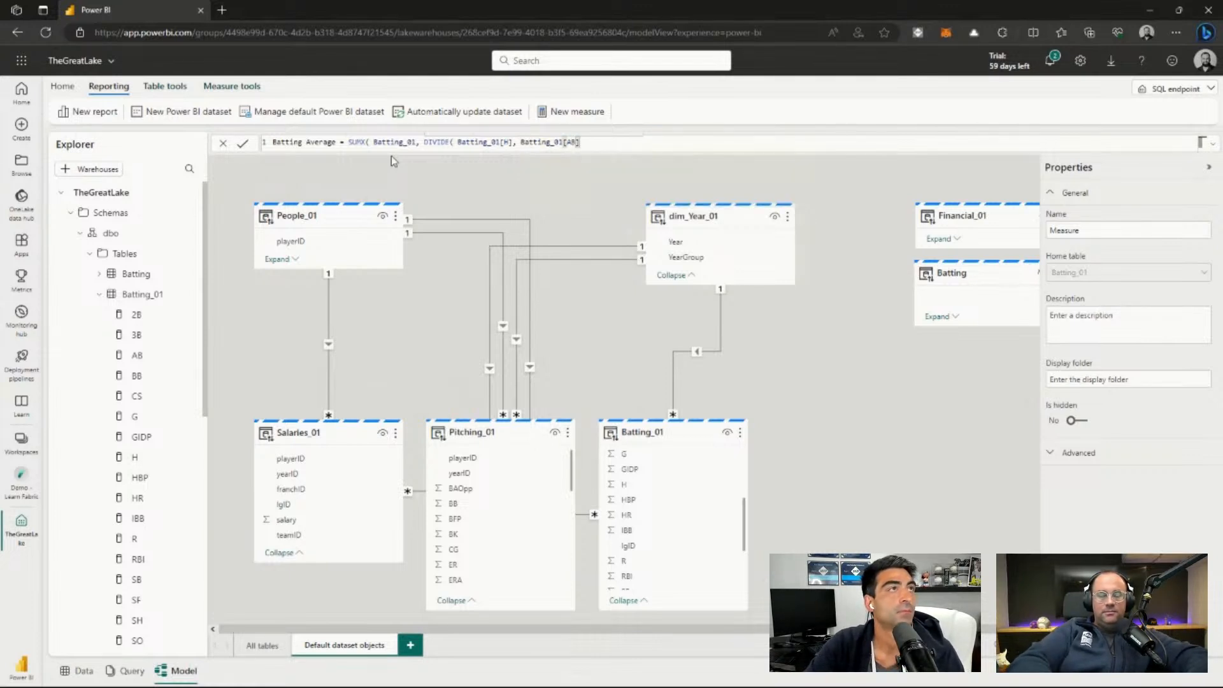
type(") )")
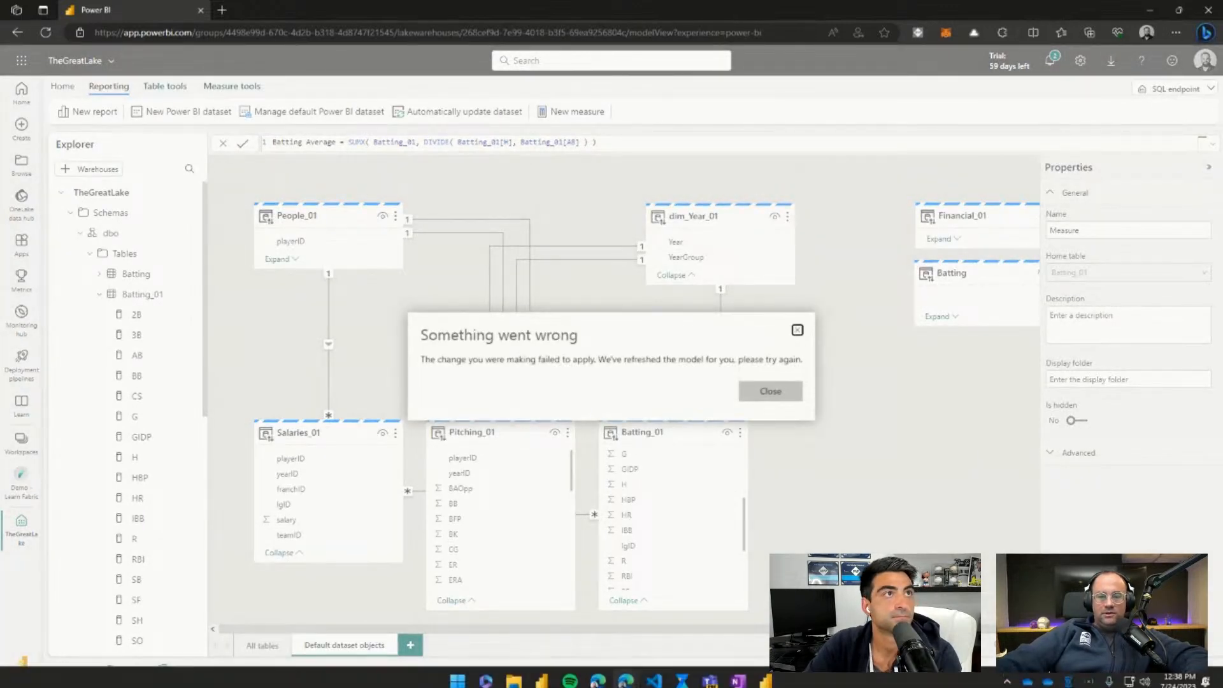
left_click(771, 392)
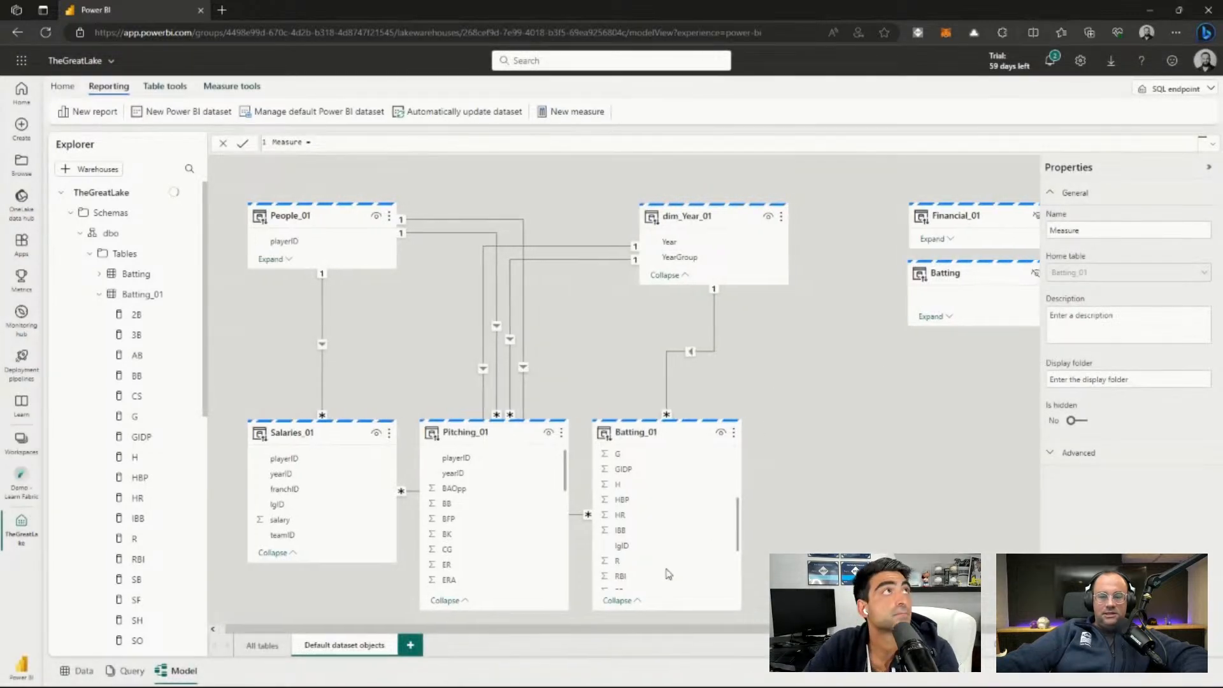
Select the new measure in Batting_01 and begin its formula with SUMX over Batting_01 and a nested DIVIDE function.
scroll(669, 581, "down", 2)
left_click(651, 584)
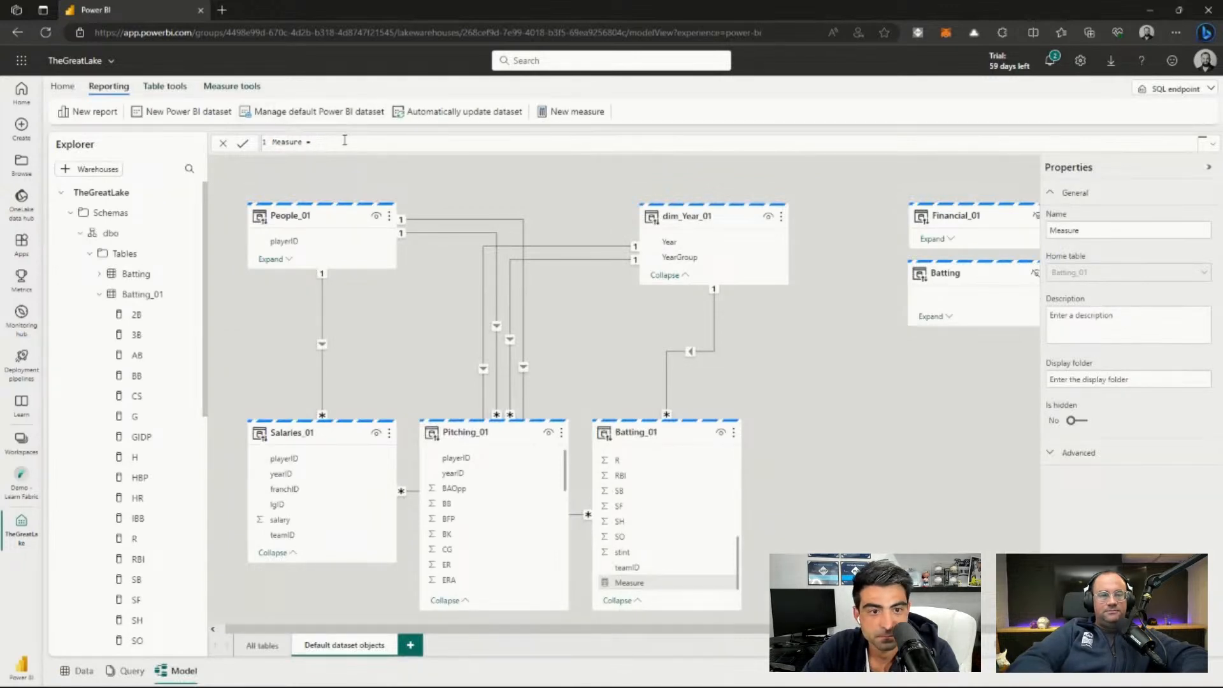
type("D")
key("BackSpace")
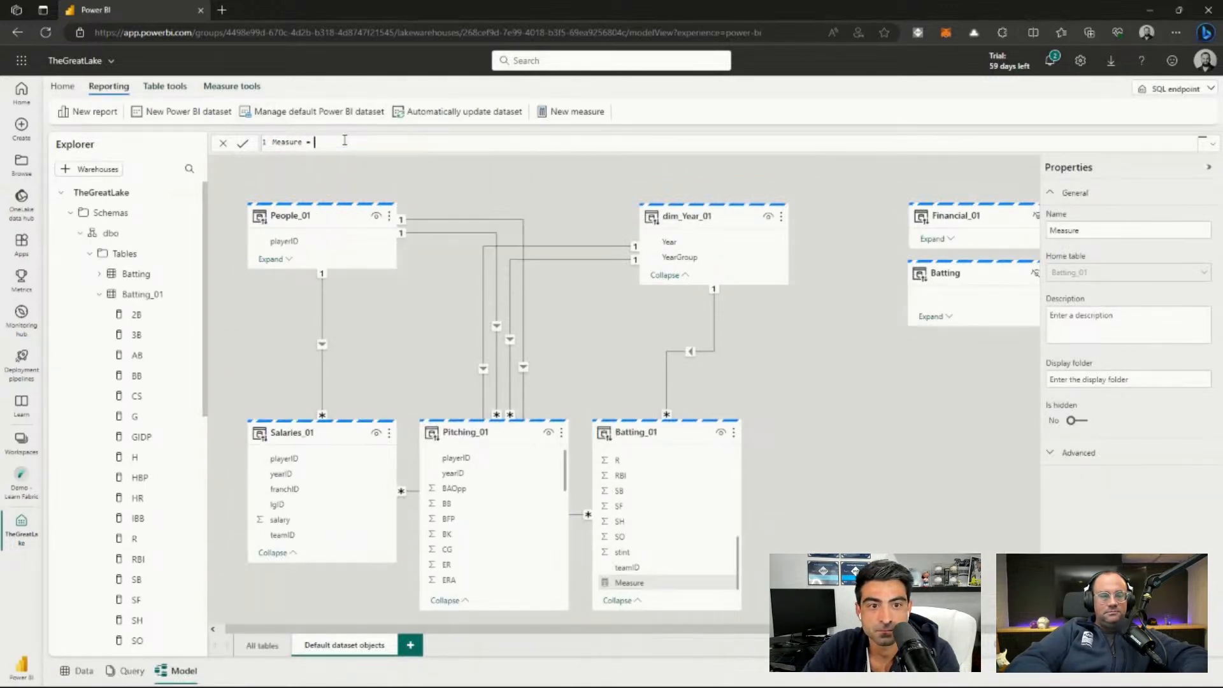
type("SUM")
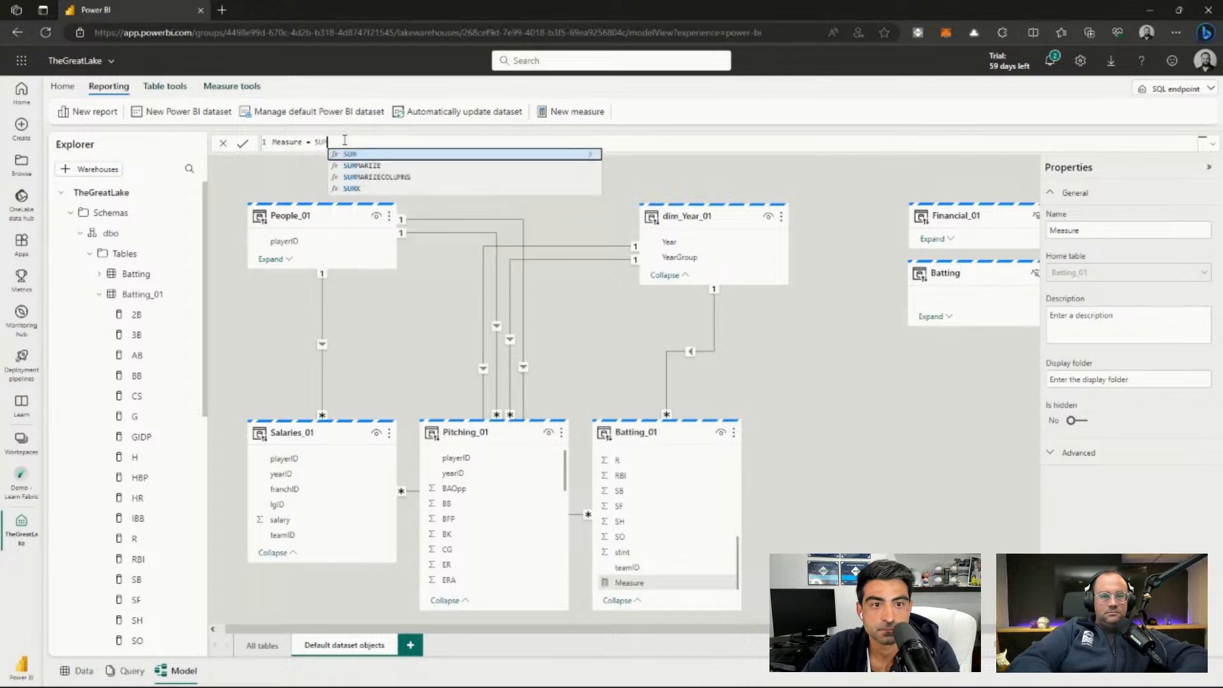
type("X( Batting_01,")
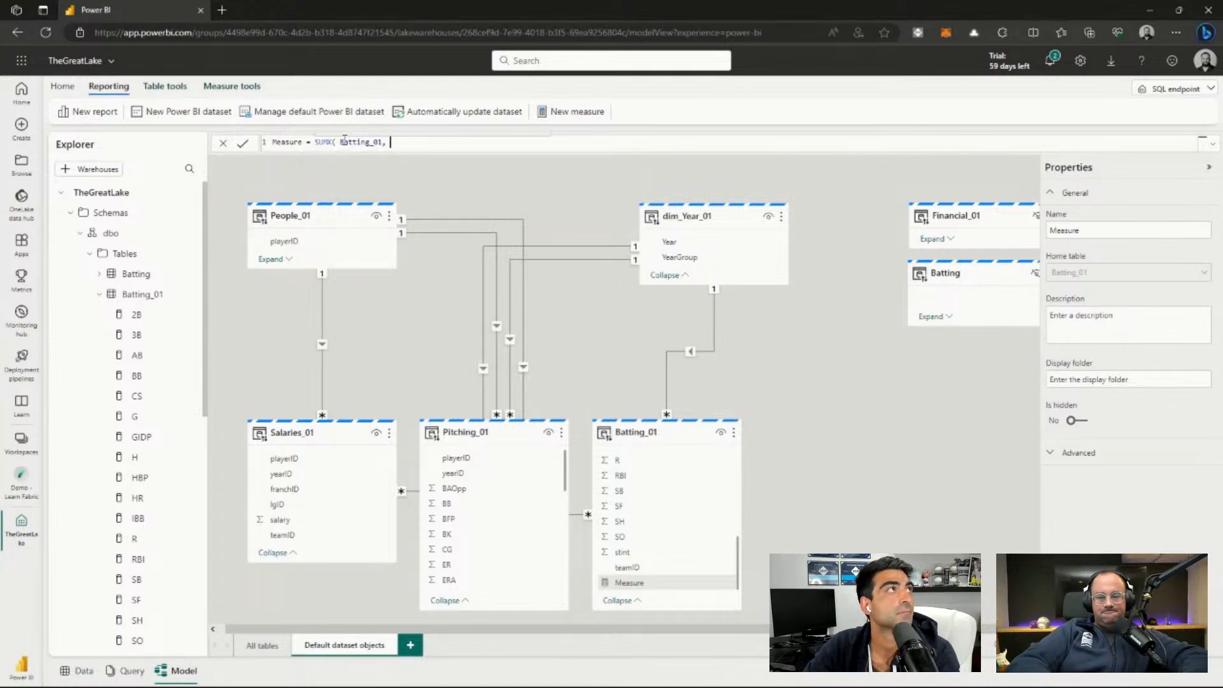
type("DIV")
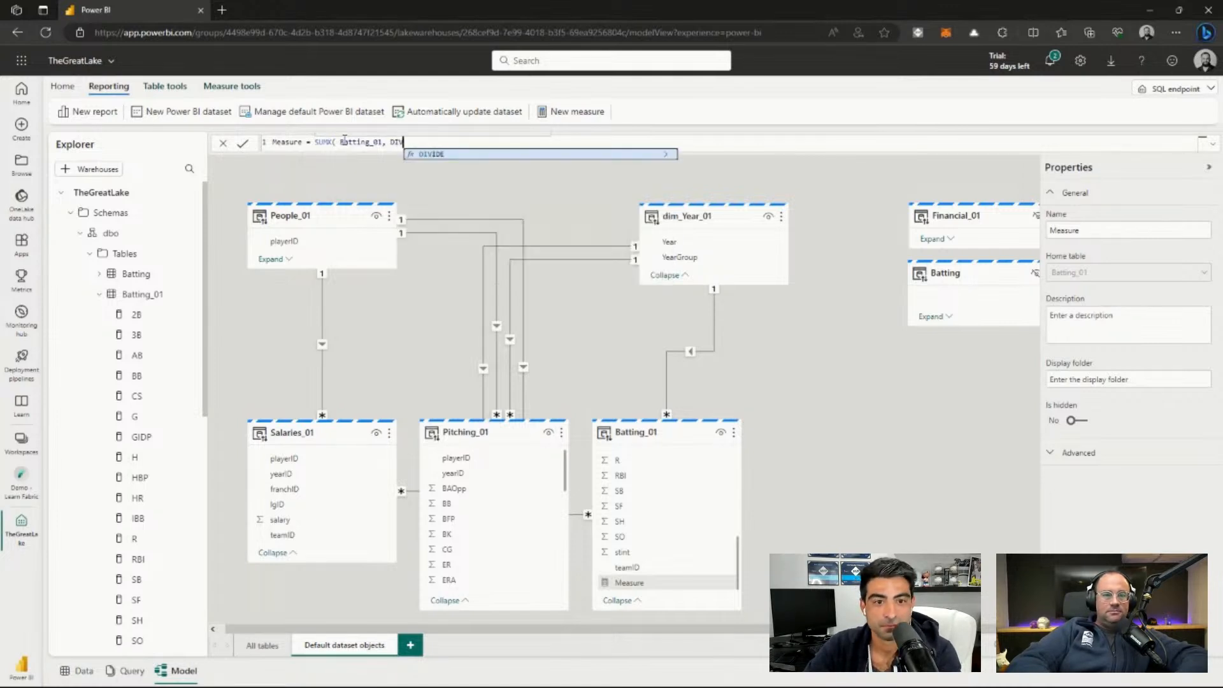
type("IDE( ")
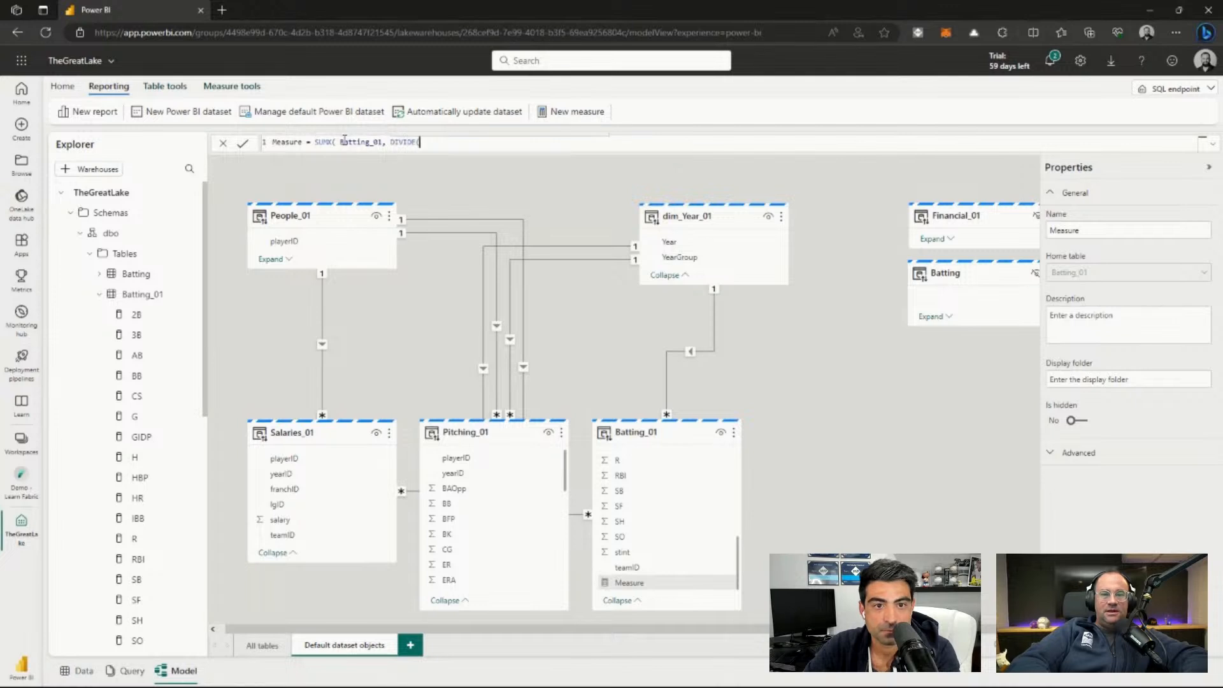
Complete the DIVIDE expression with Batting_01[H] over Batting_01[AB], close both functions and apply the measure's formula.
type("Batting_01[H]")
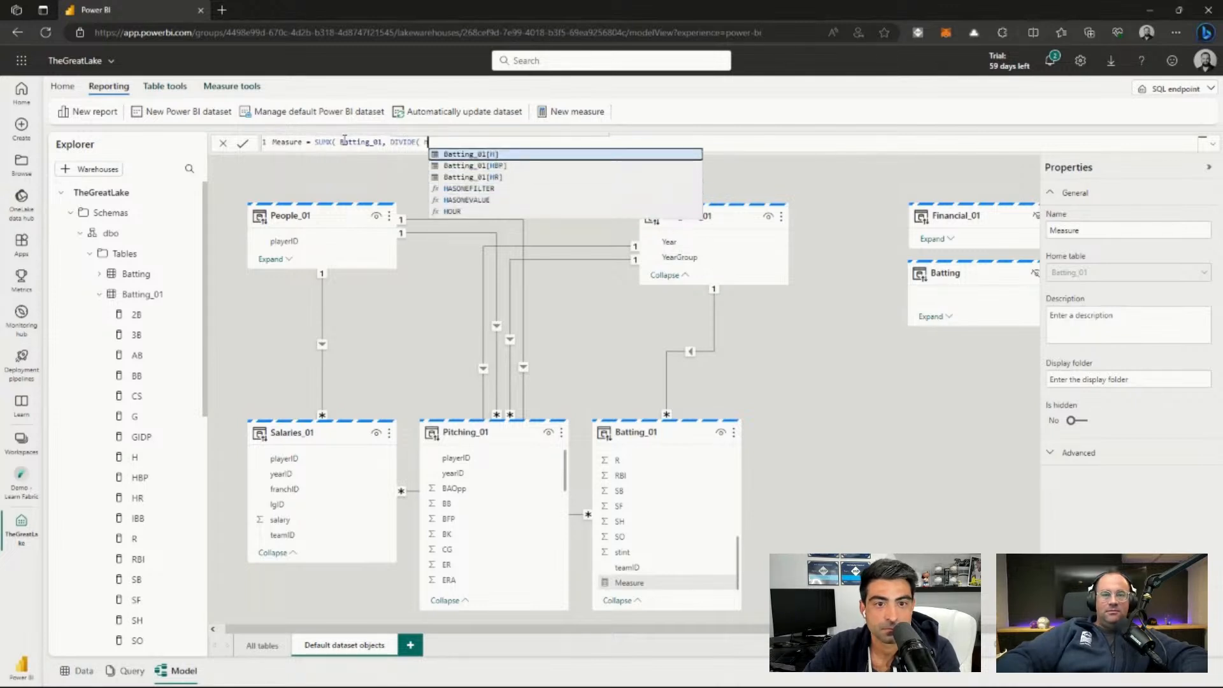
type(", ")
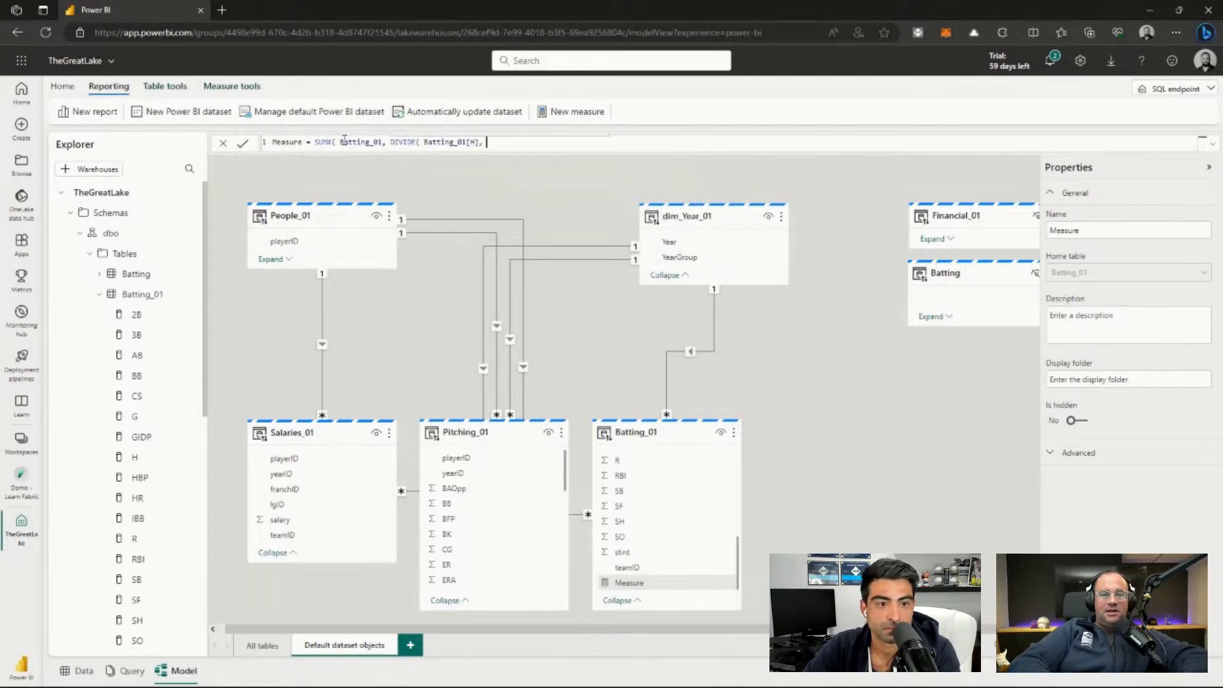
type("batting")
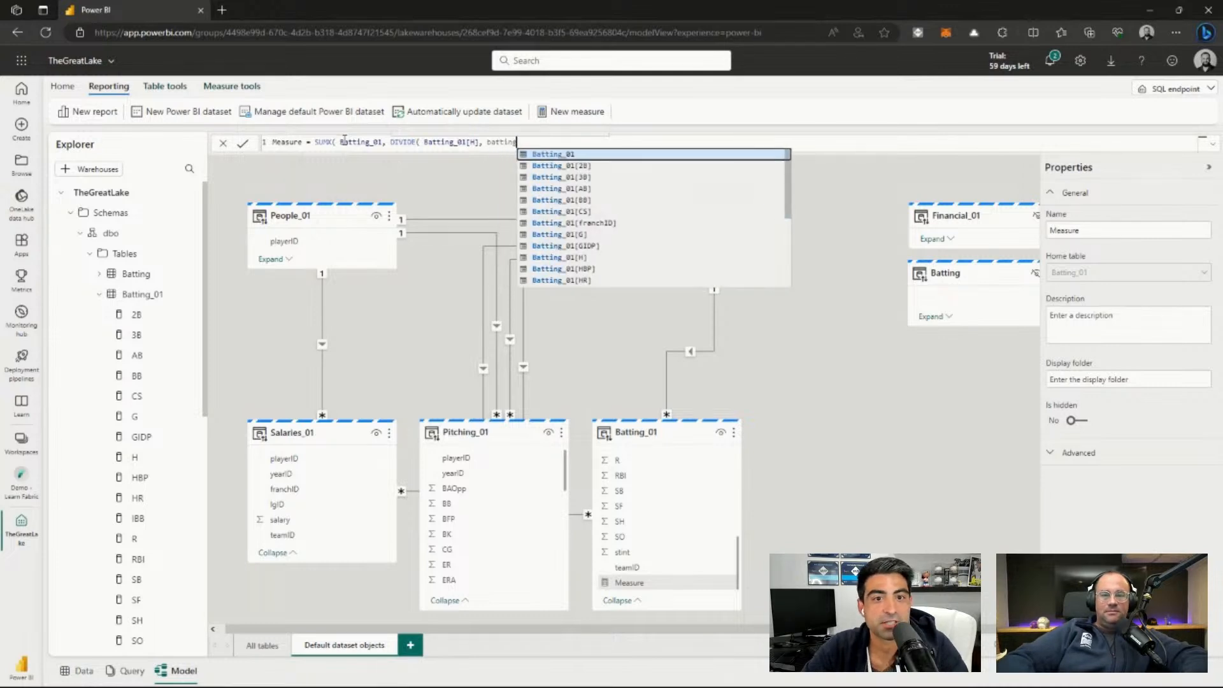
key("Down")
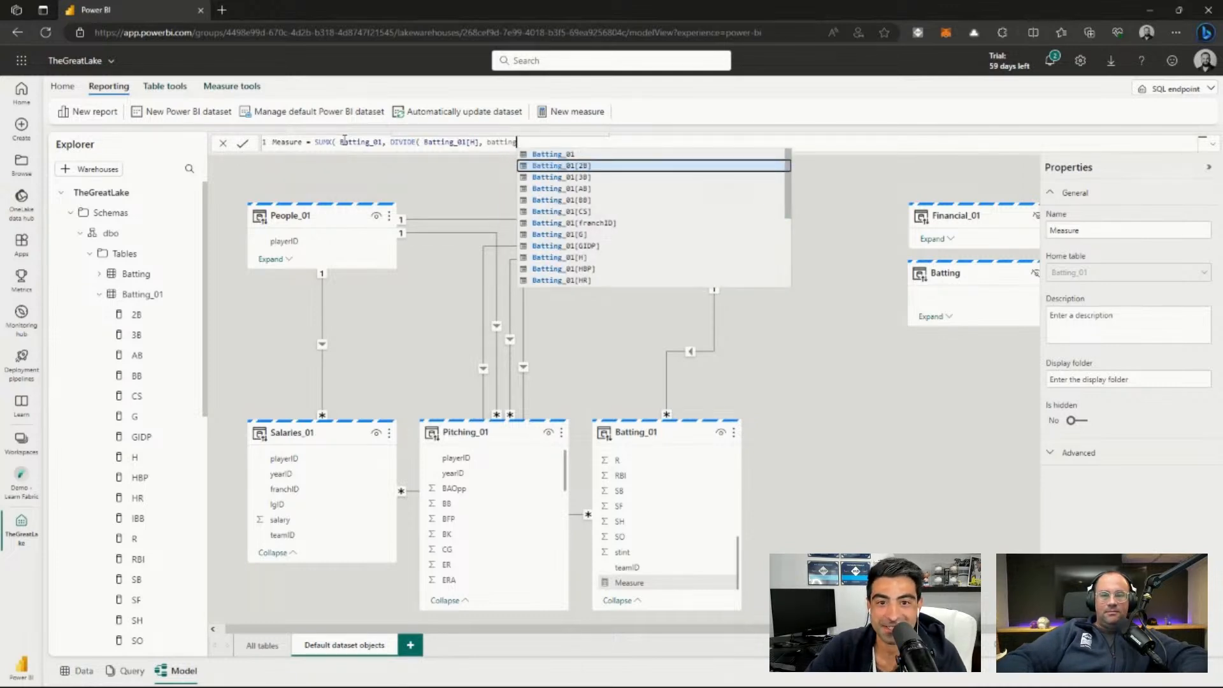
key("BackSpace")
key("BackSpace")
key("BackSpace")
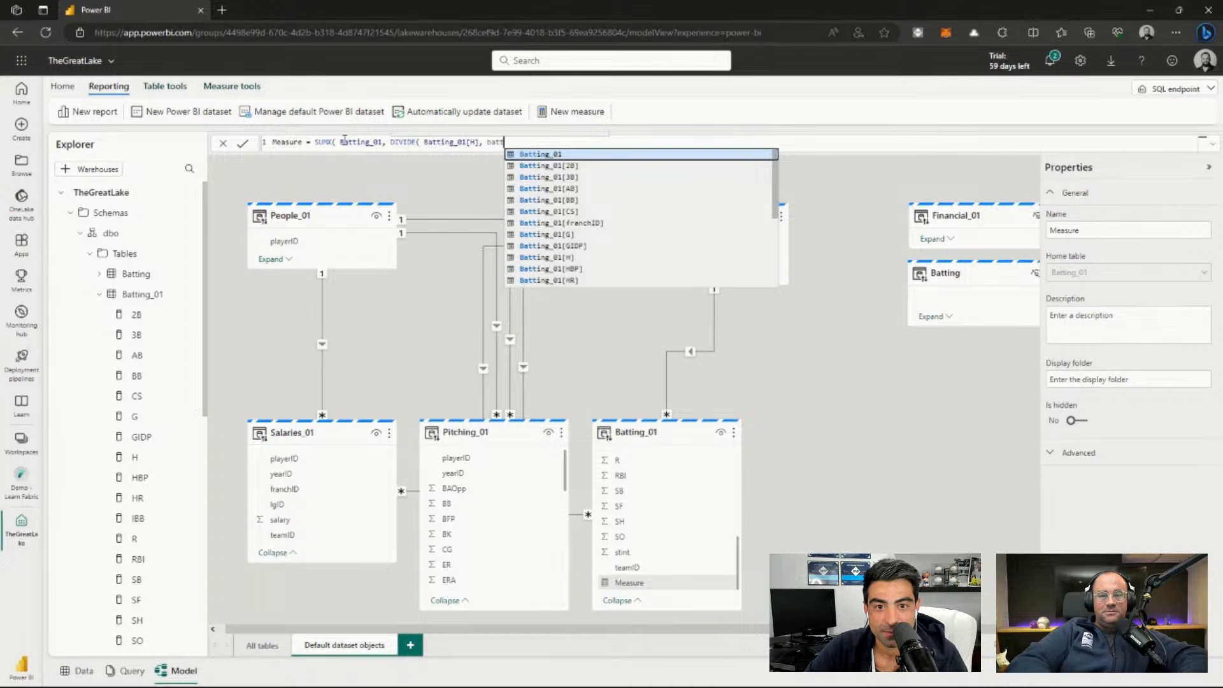
key("Down")
key("Down")
key("Down")
key("Tab")
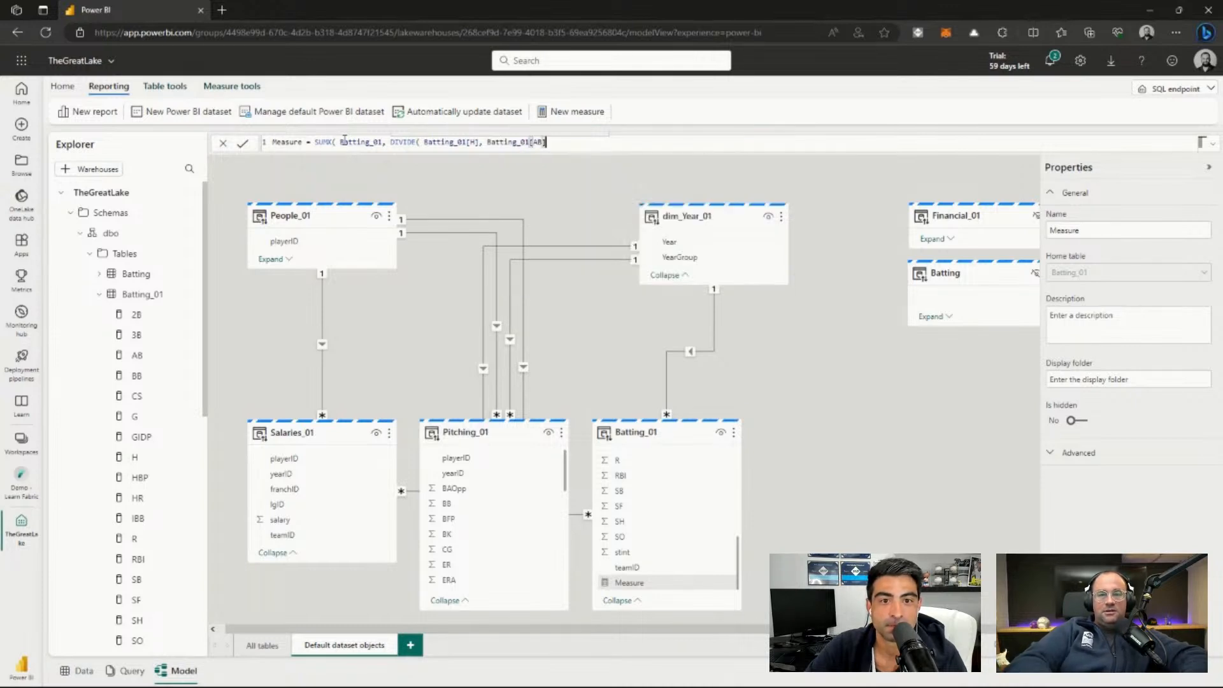
type(") ")
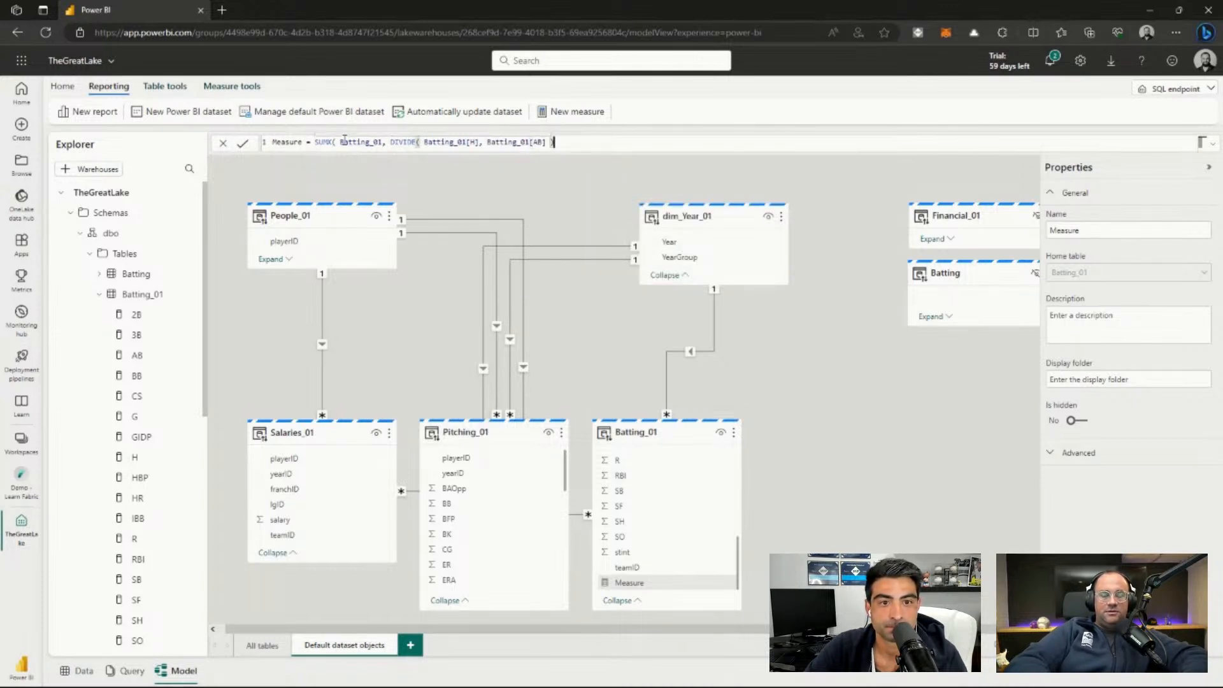
type(")")
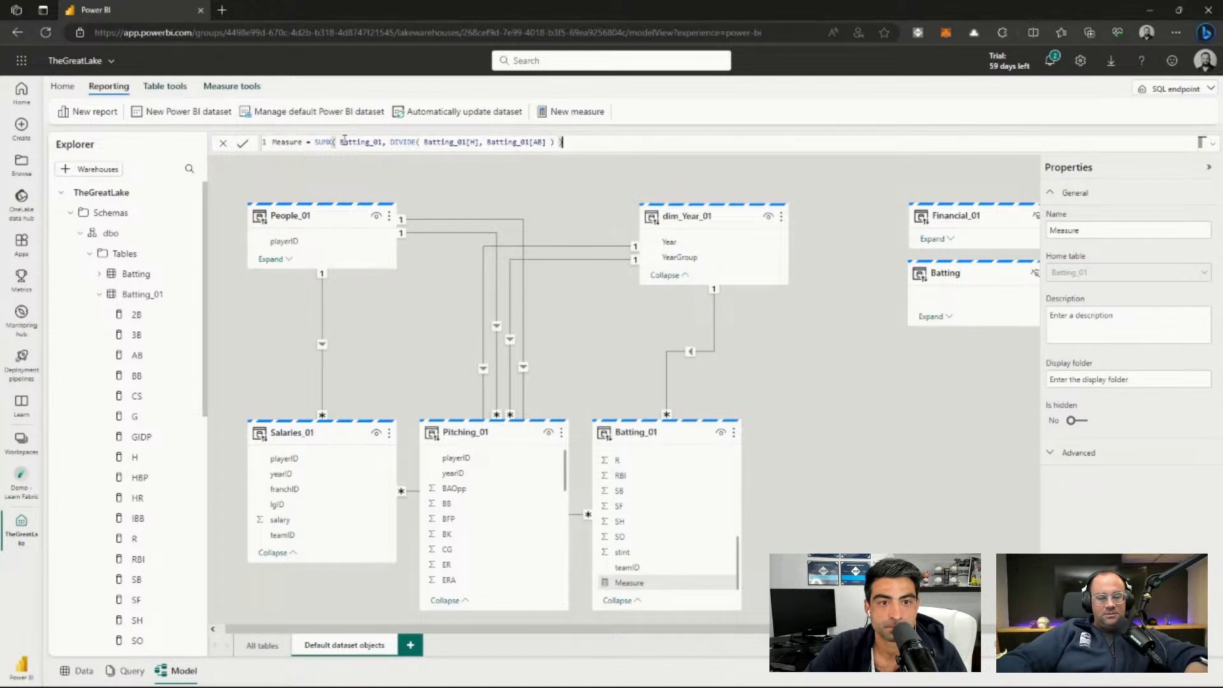
key("ctrl+a")
key("Return")
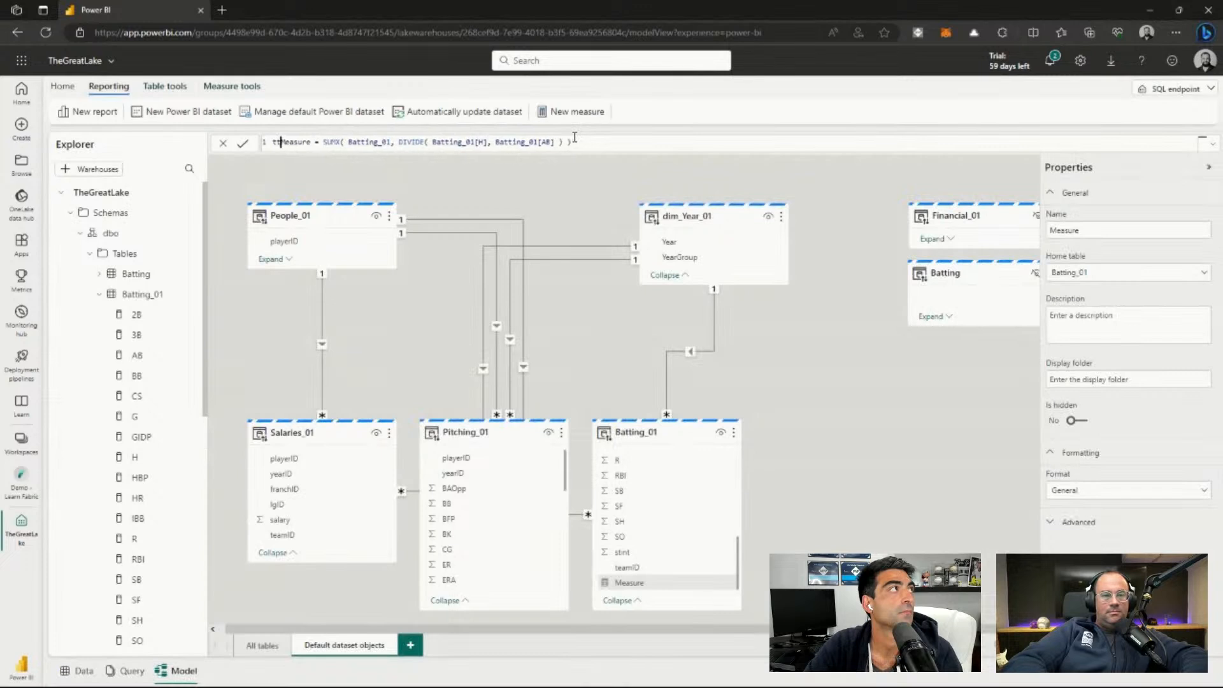
Rename the measure as Batting Average in its formula and apply the change.
type("Batting ")
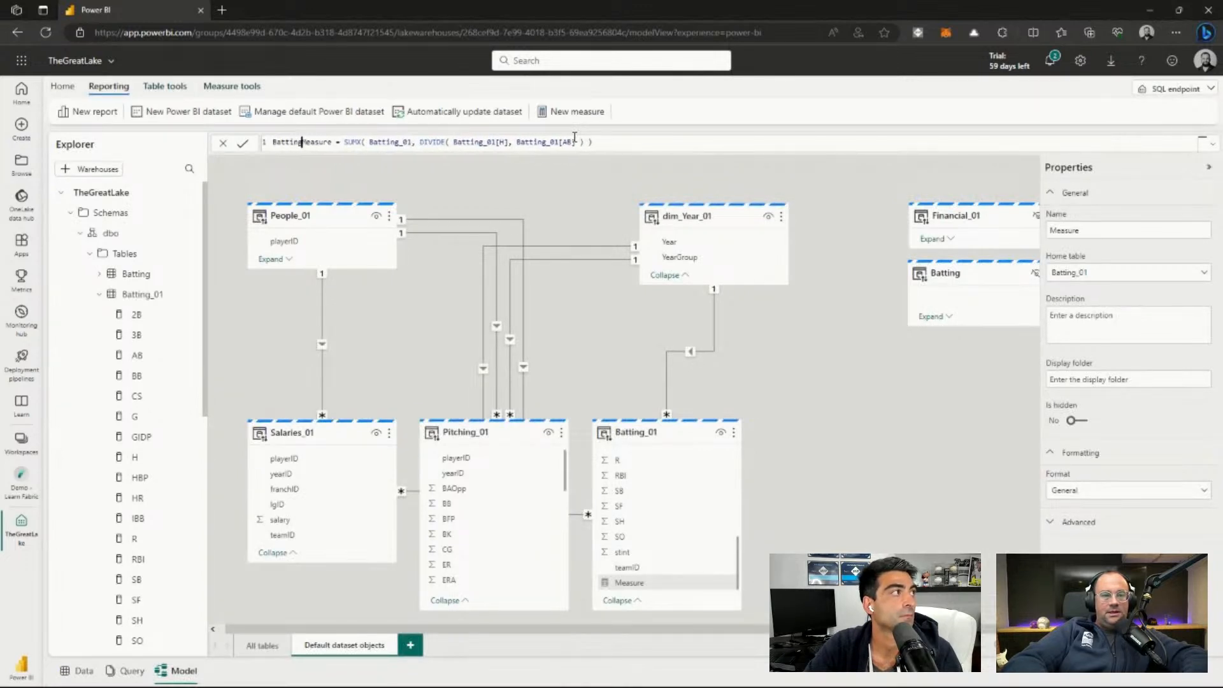
type("Average")
key("Delete")
key("Delete")
key("Delete")
key("Delete")
key("Delete")
key("Delete")
key("Delete")
key("Delete")
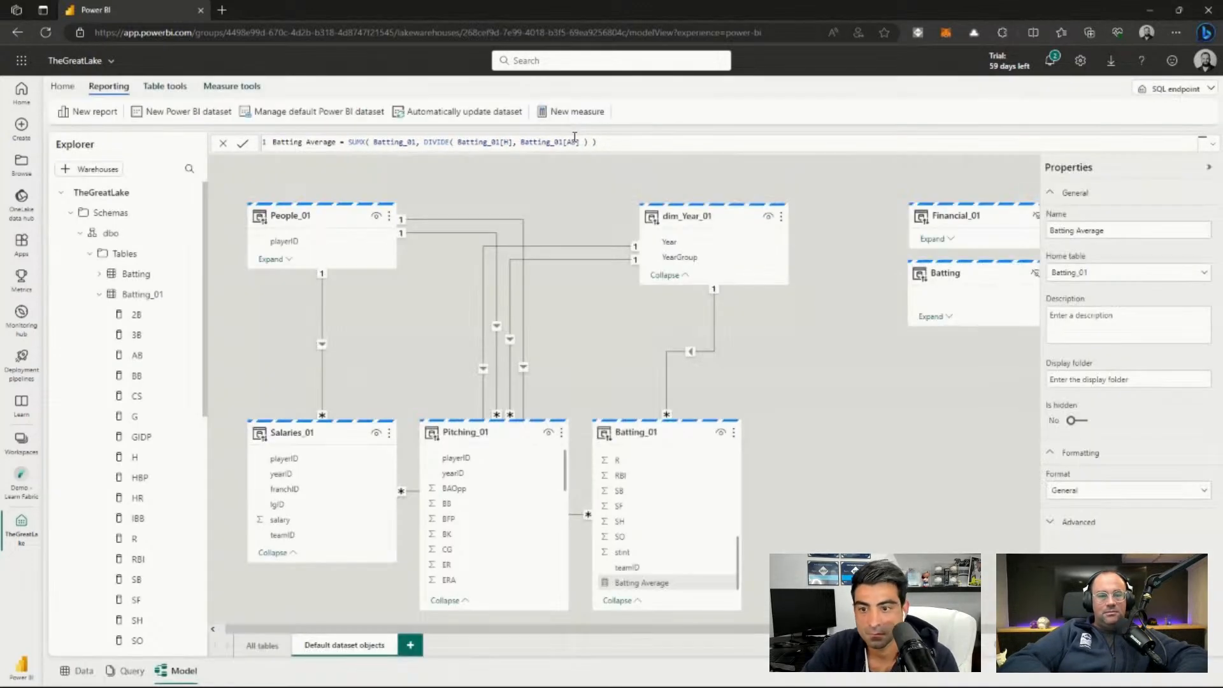
Assign the Batting Average measure to a display folder named _Calculations.
scroll(696, 554, "up", 2)
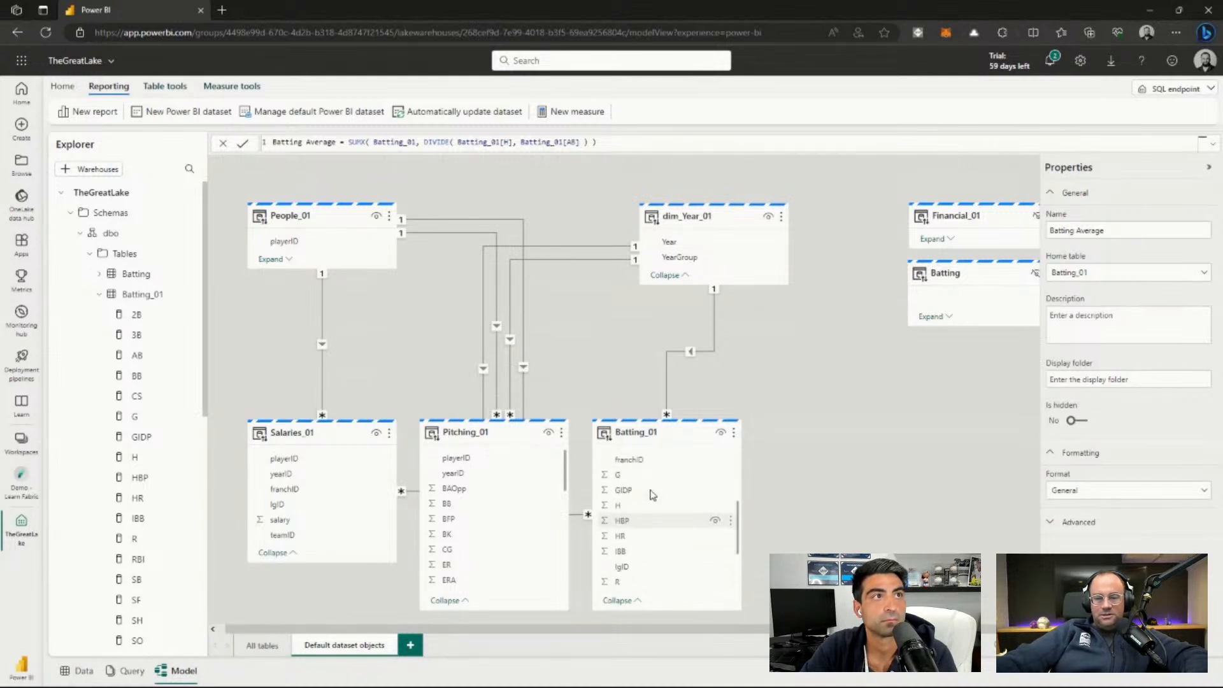
scroll(653, 492, "down", 2)
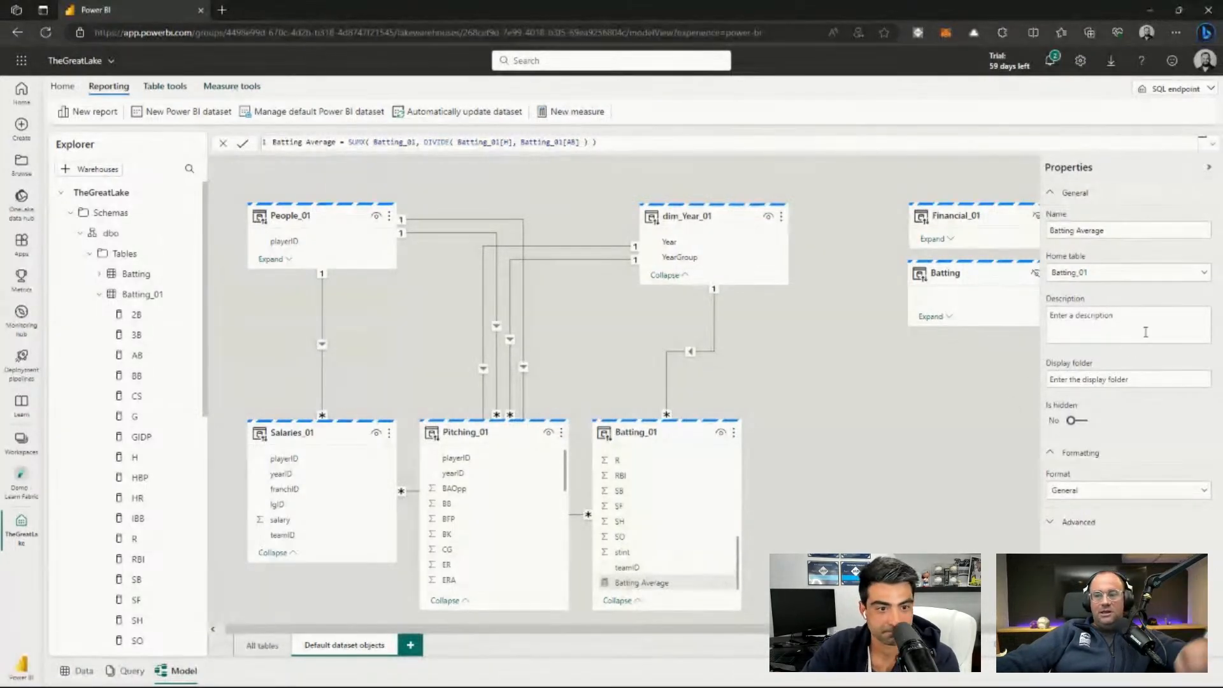
left_click(1100, 380)
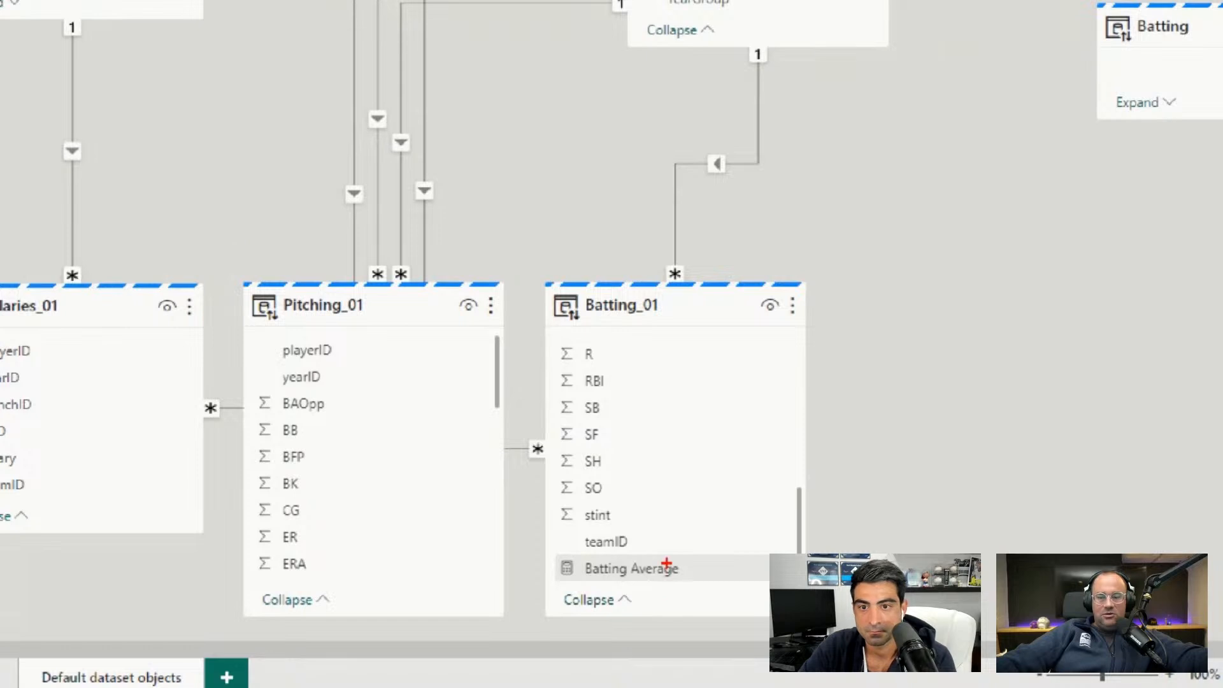
mouse_move(666, 564)
left_mouse_down()
mouse_move(713, 517)
mouse_move(587, 571)
mouse_move(513, 585)
left_mouse_up()
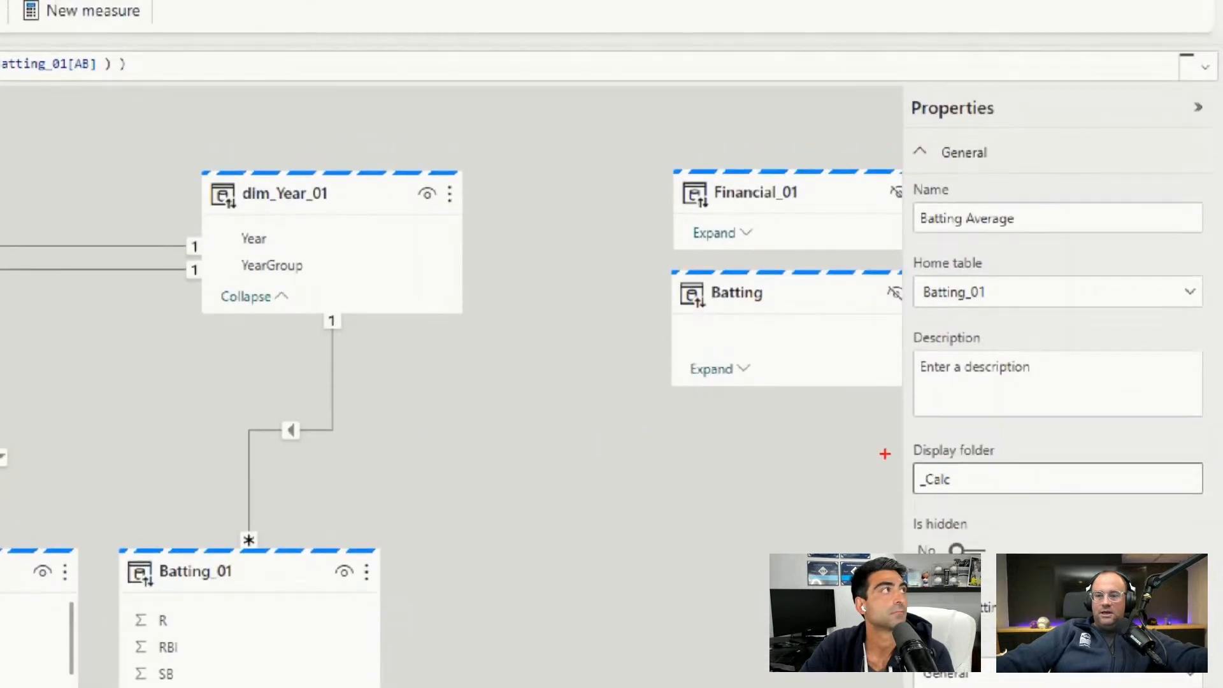
mouse_move(885, 421)
left_mouse_down()
mouse_move(1078, 507)
mouse_move(1218, 512)
left_mouse_up()
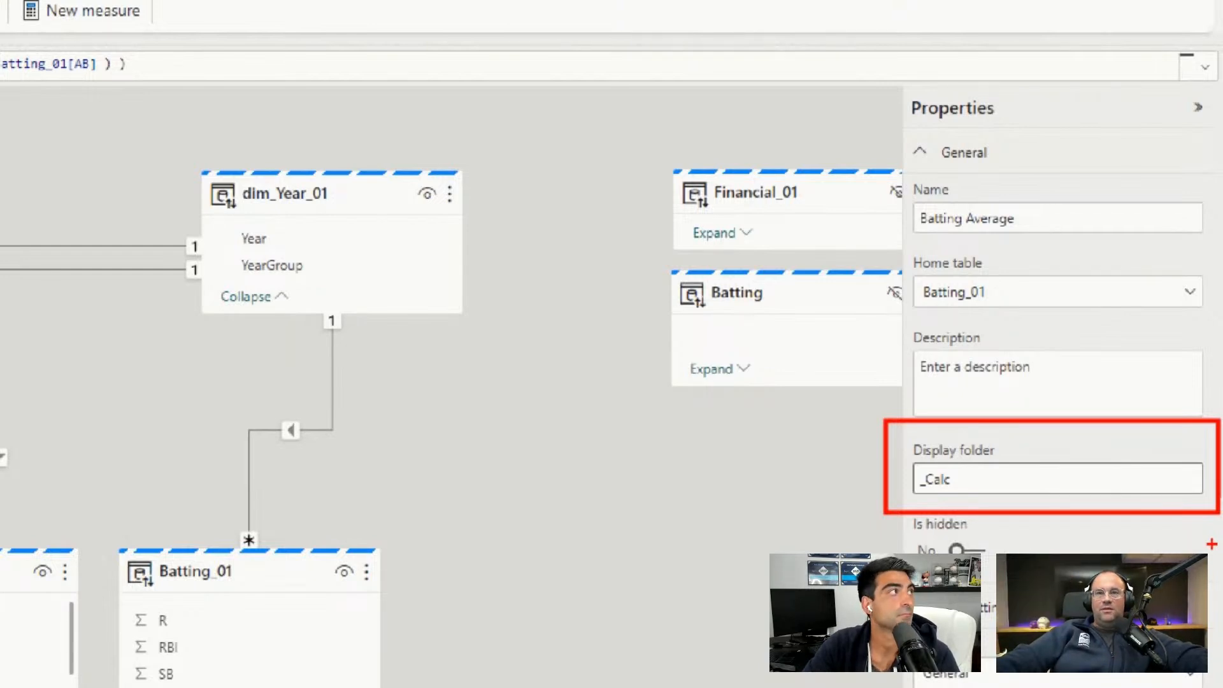
type("ul")
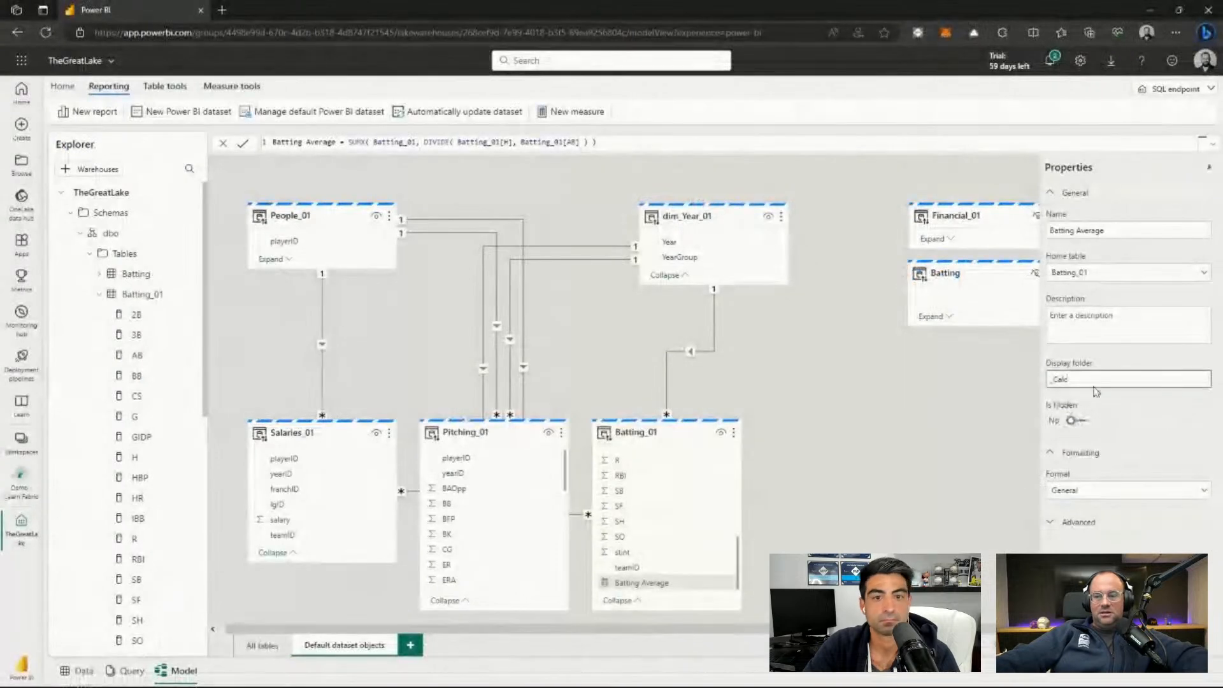
type("ations")
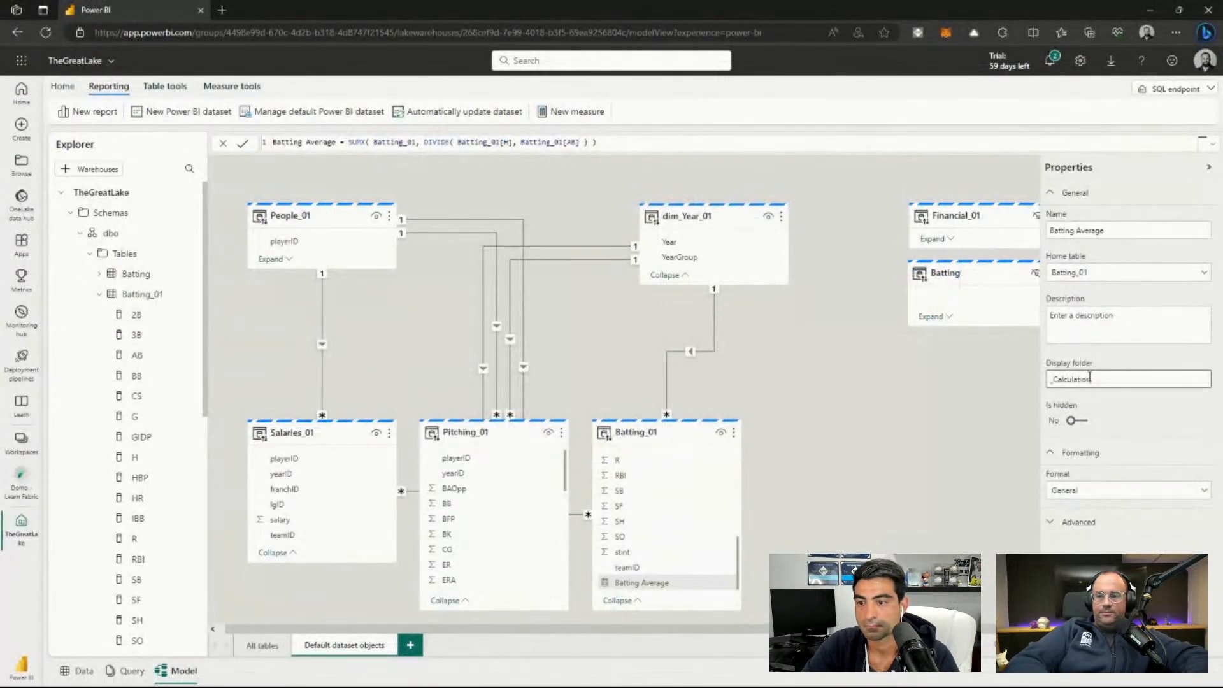
left_click(882, 410)
Examine the Batting_01 field list and the Batting Average measure's properties to check the display folder assignment.
scroll(682, 465, "up", 5)
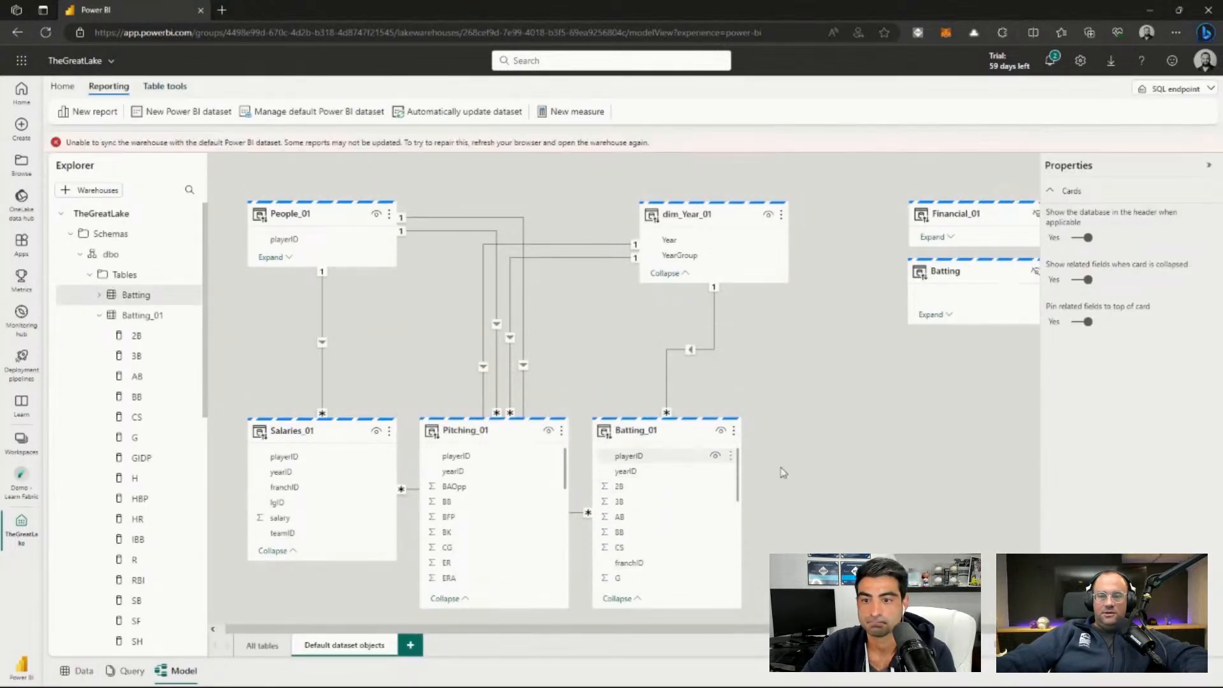
scroll(637, 484, "down", 5)
left_click(640, 561)
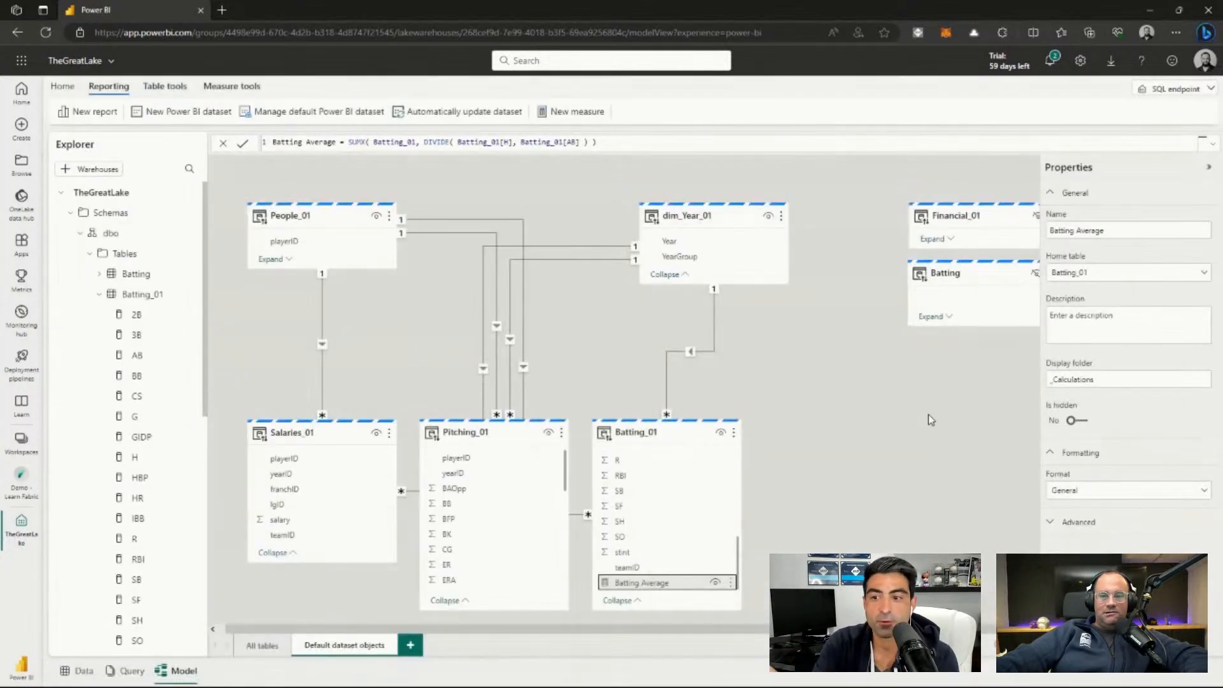
scroll(657, 533, "up", 3)
scroll(657, 533, "up", 3)
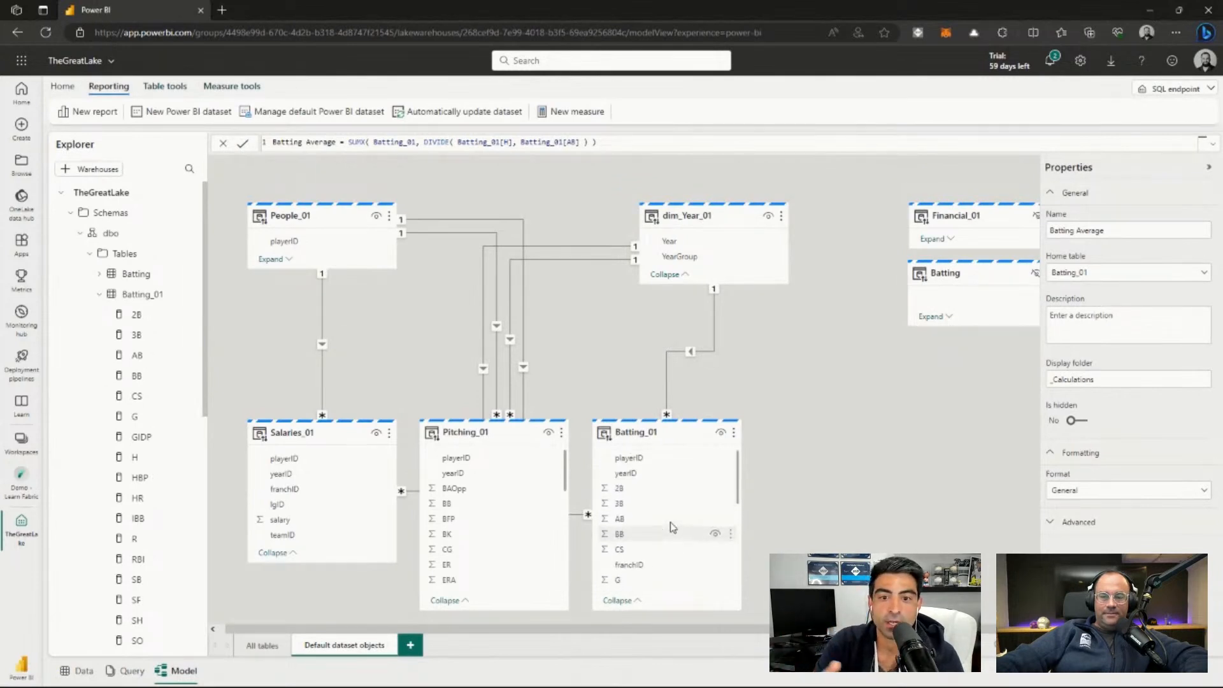
left_click(893, 446)
scroll(719, 545, "down", 6)
Set the Batting Average measure's format to Custom with the format string #.### and apply it.
left_click(663, 559)
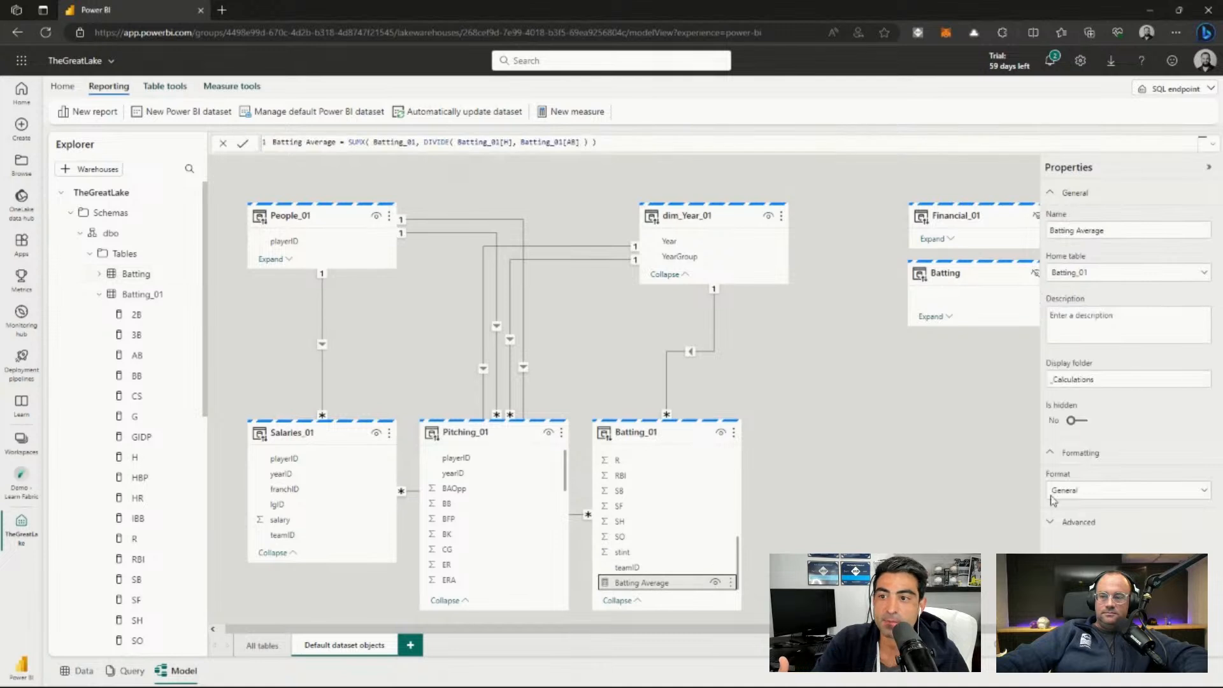
left_click(1077, 490)
left_click(1071, 508)
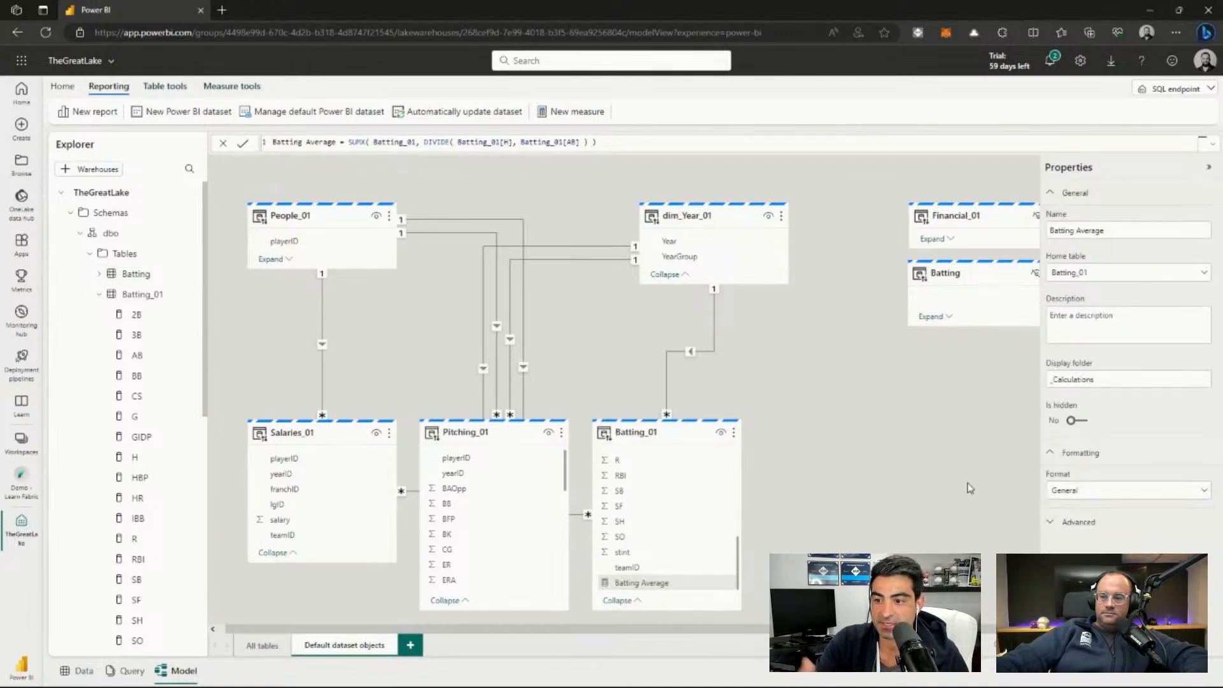
left_click(1089, 495)
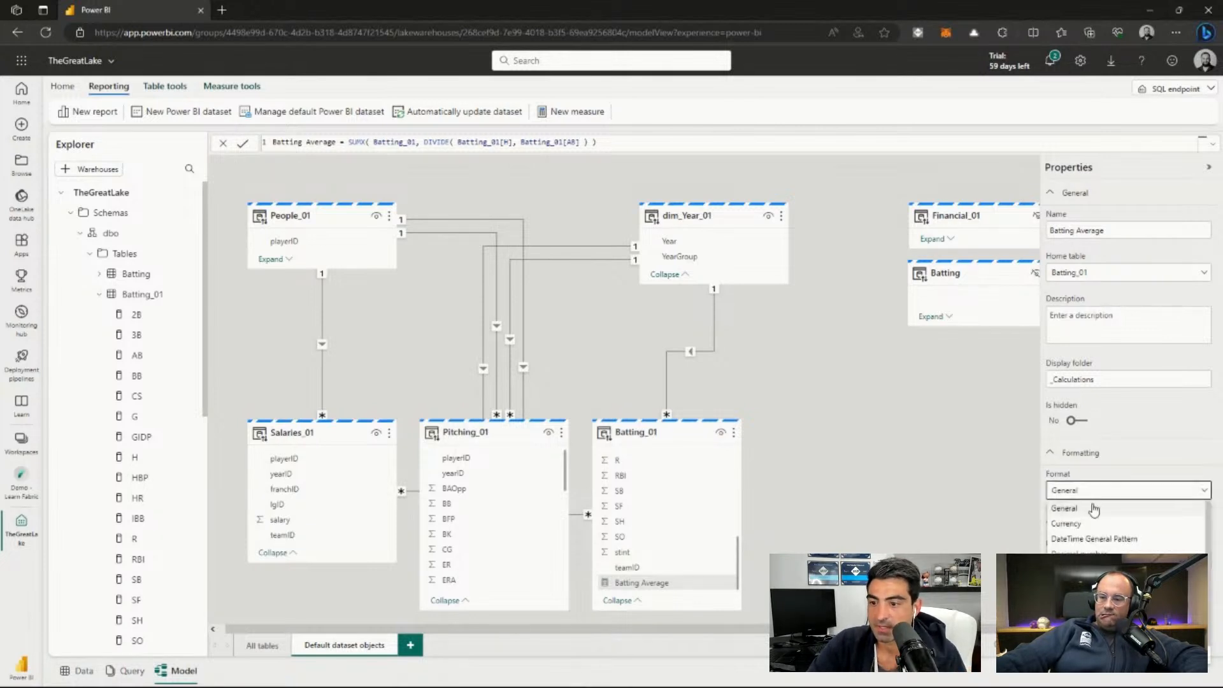
scroll(1094, 537, "down", 2)
left_click(1096, 539)
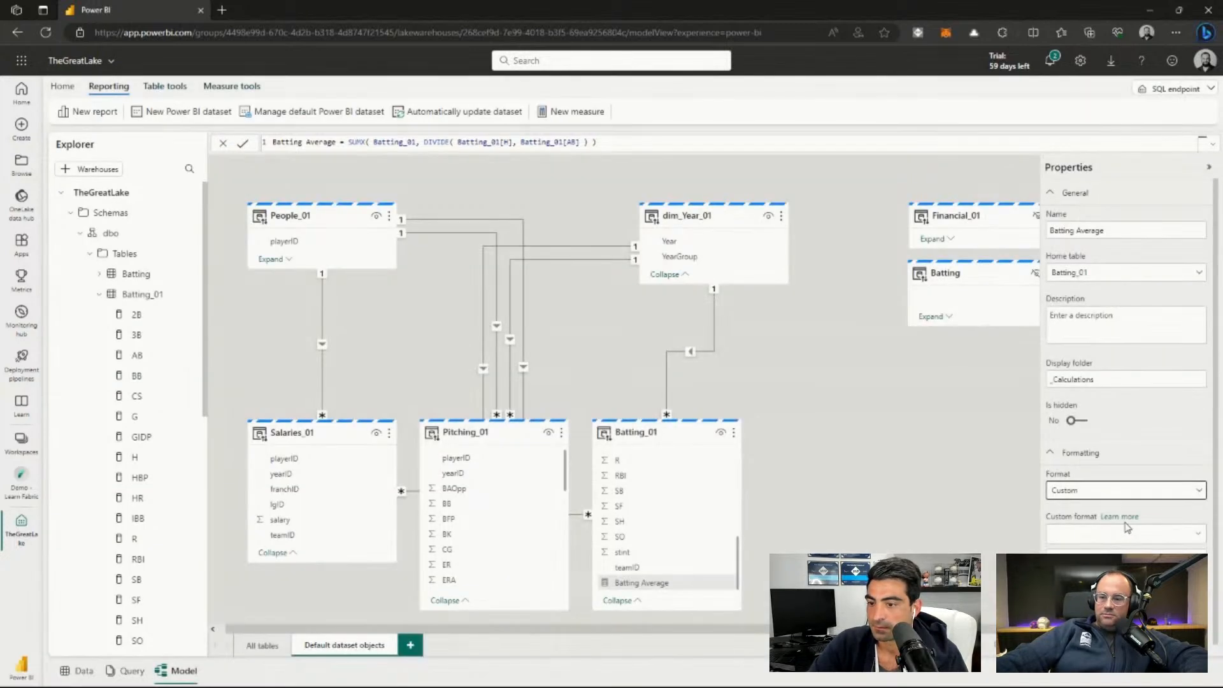
left_click(1106, 535)
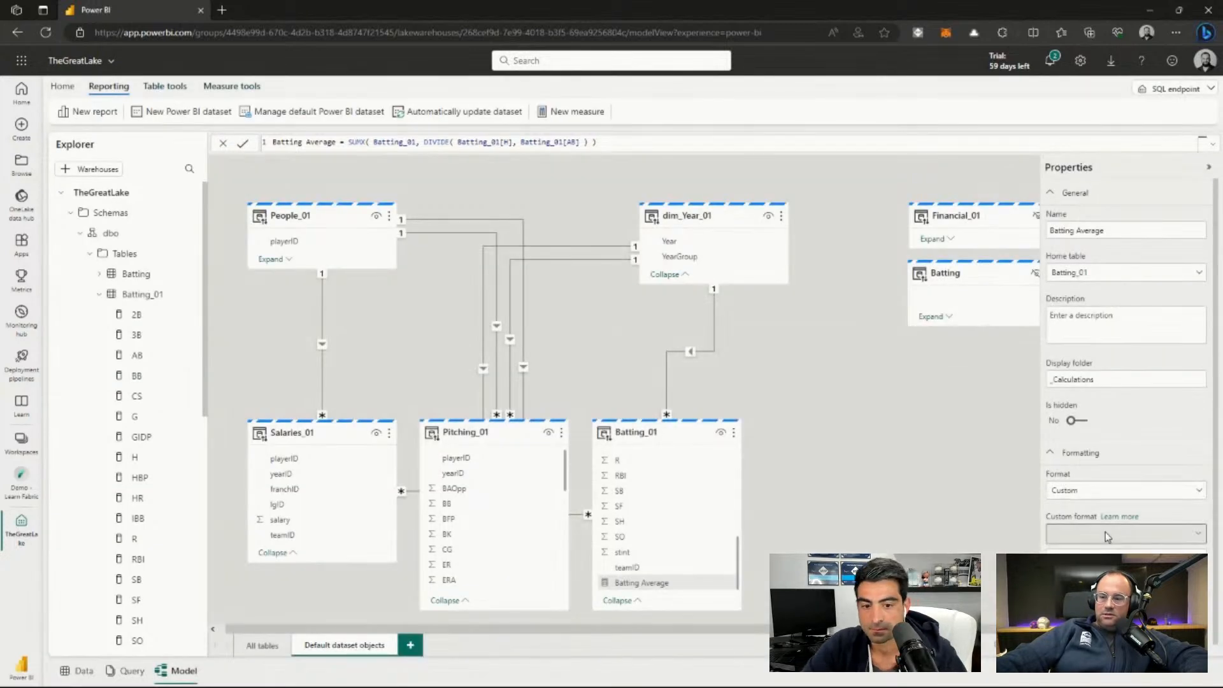
left_click(1199, 538)
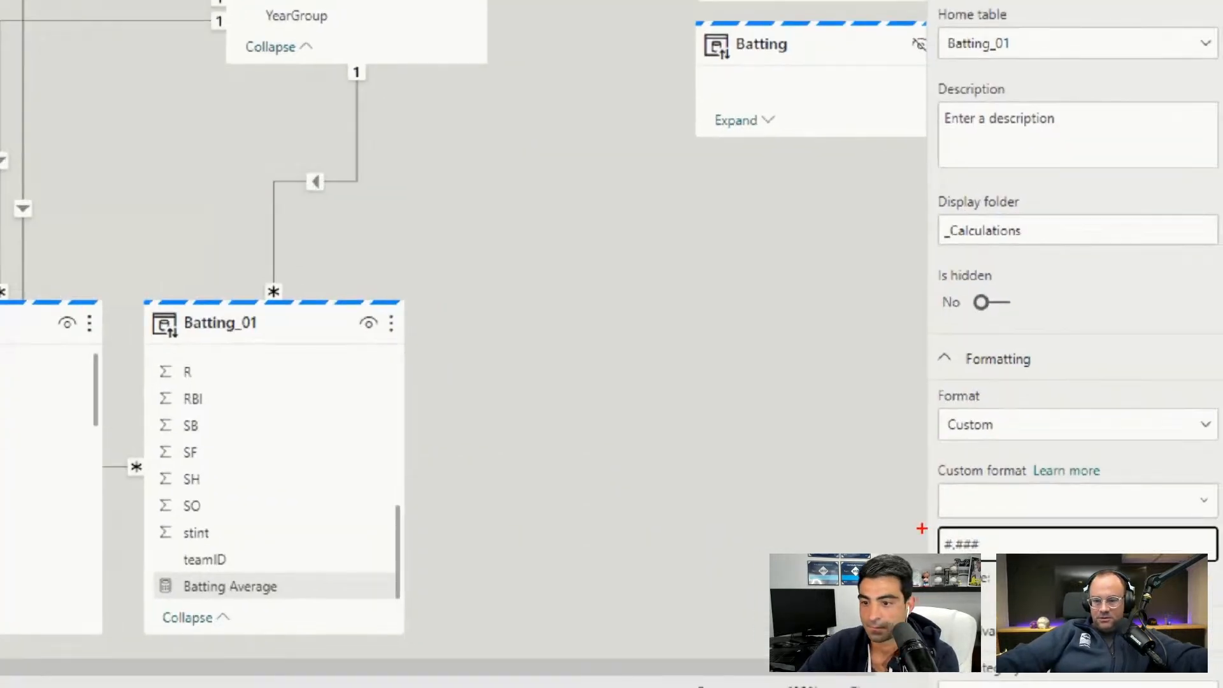
left_click_drag(922, 529, 1005, 565)
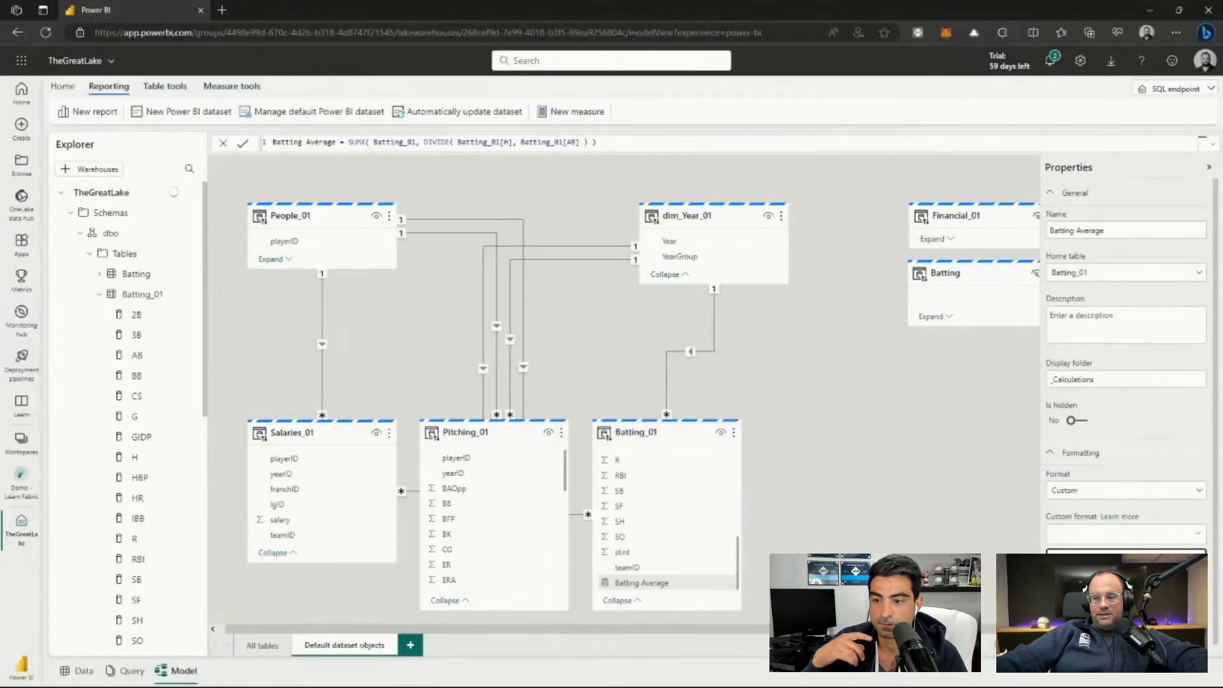
left_click(992, 563)
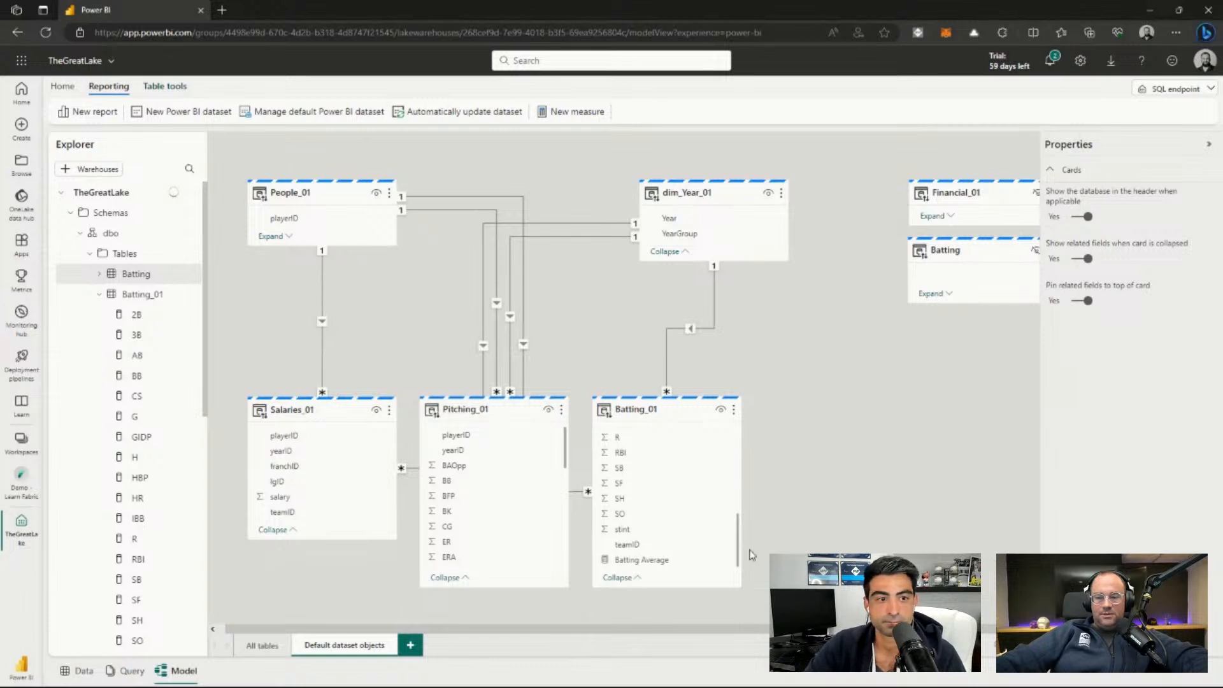
Switch to Power BI Desktop and check Batting_01's _Calculations folder for the Batting Average measure.
left_click(640, 560)
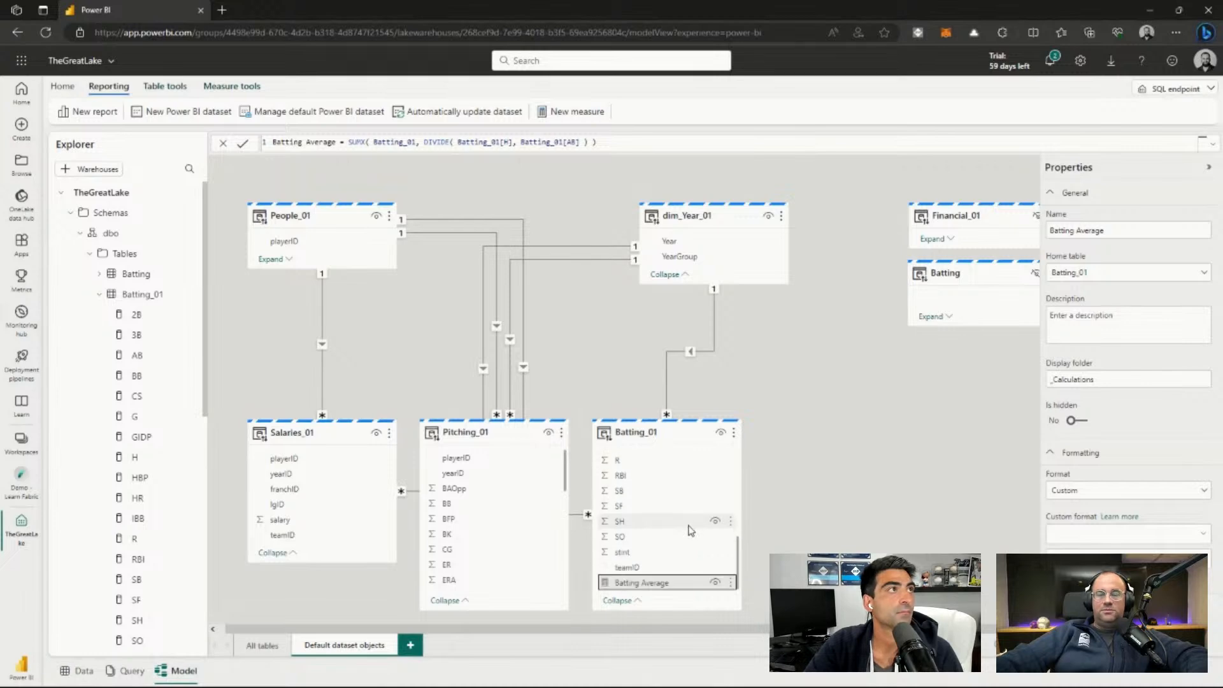
left_click_drag(1222, 191, 355, 214)
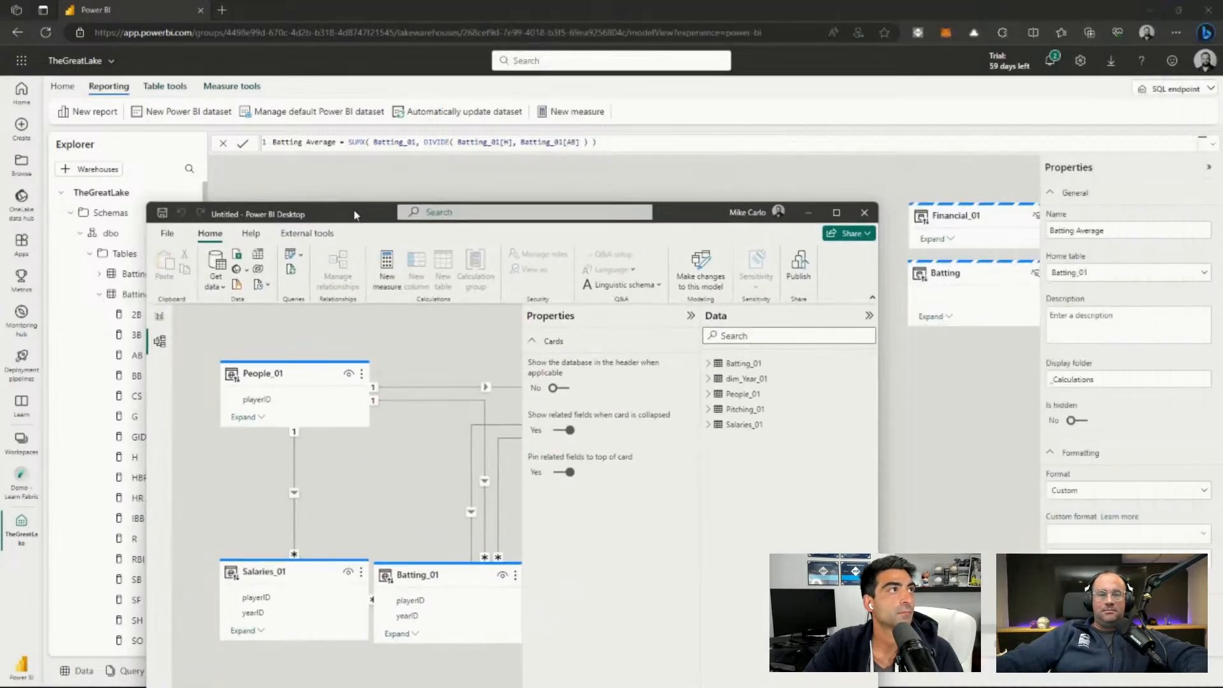
double_click(355, 214)
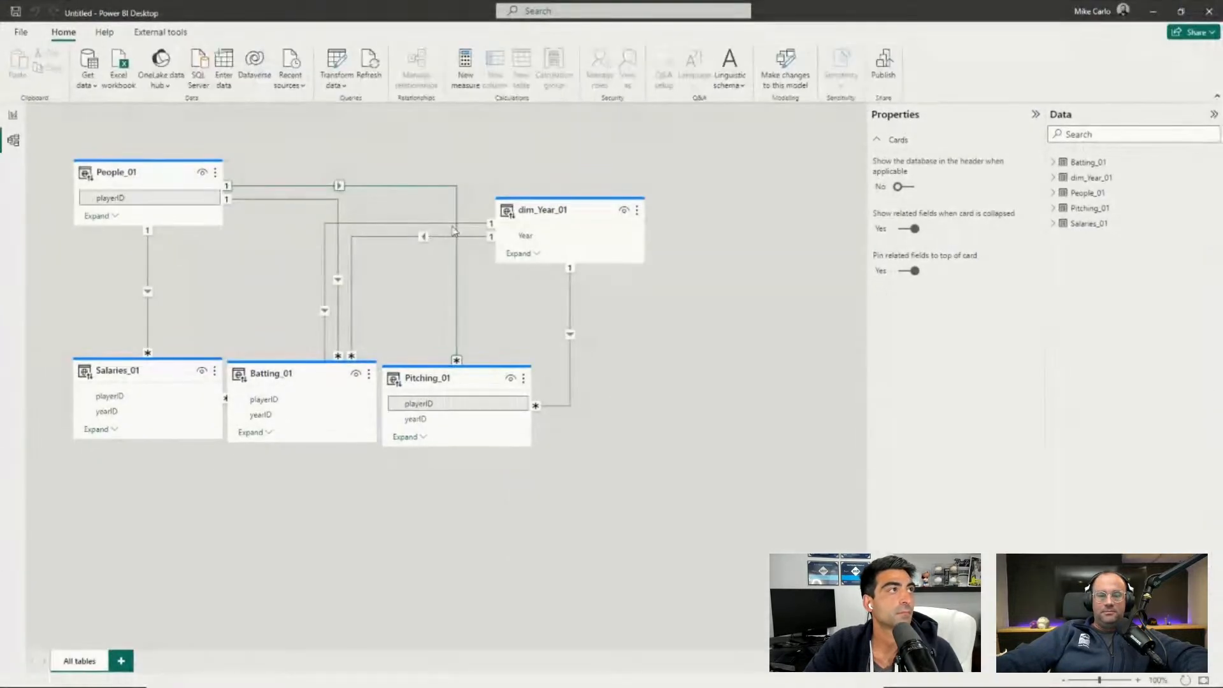
left_click(1054, 162)
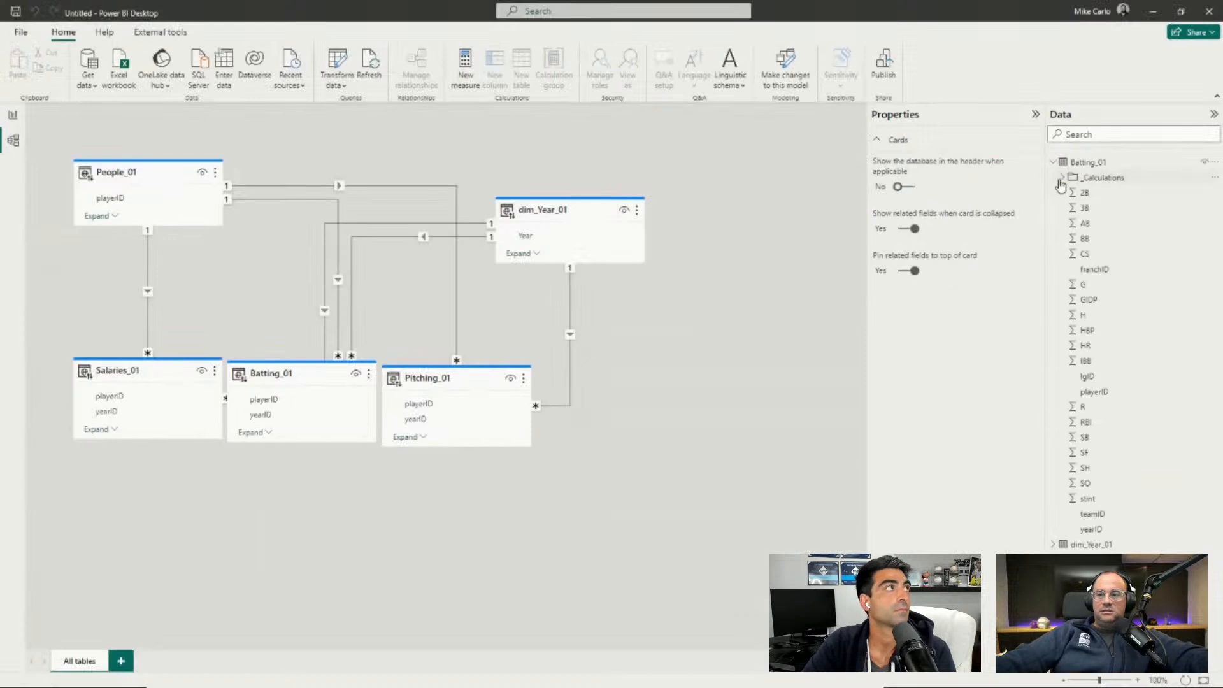
left_click(942, 143)
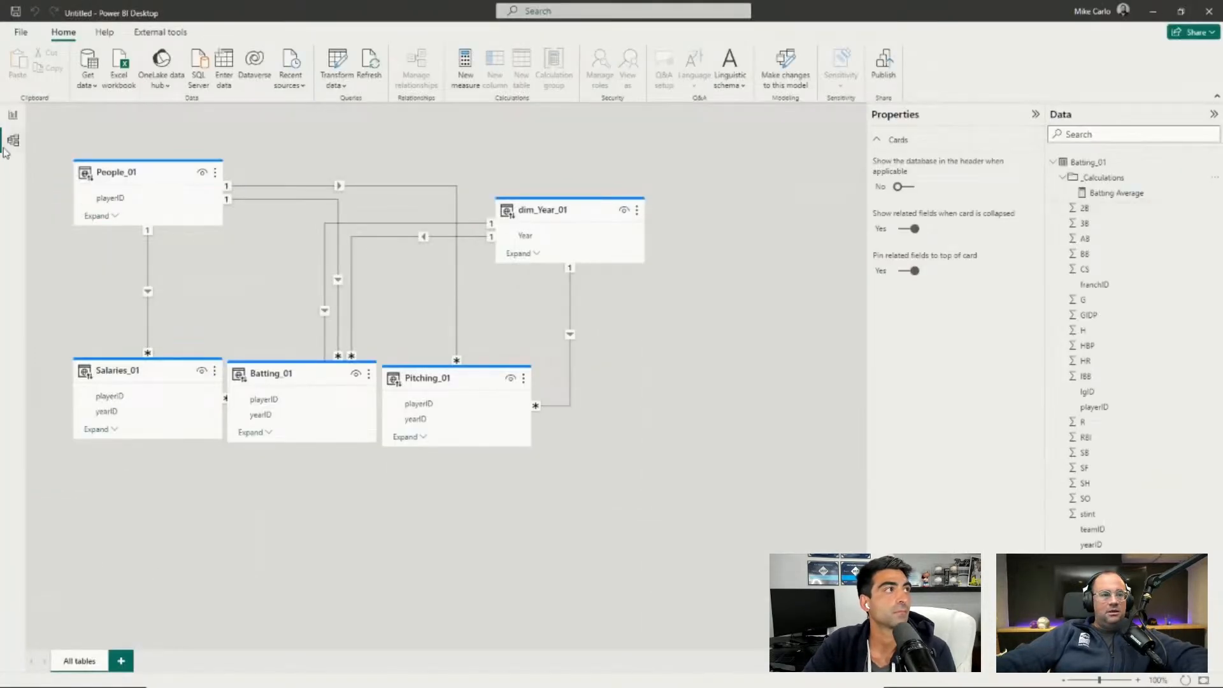
Create a table of nameGiven from People_01 on the blank report page and widen it.
left_click(15, 115)
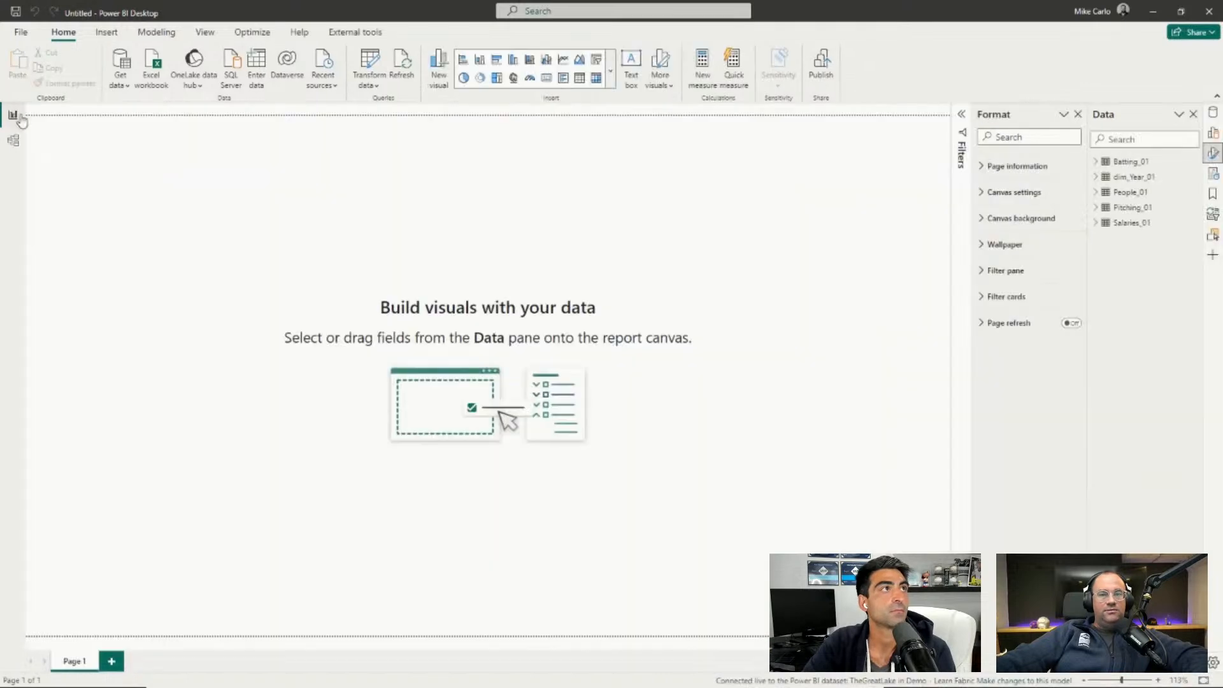
left_click(1096, 193)
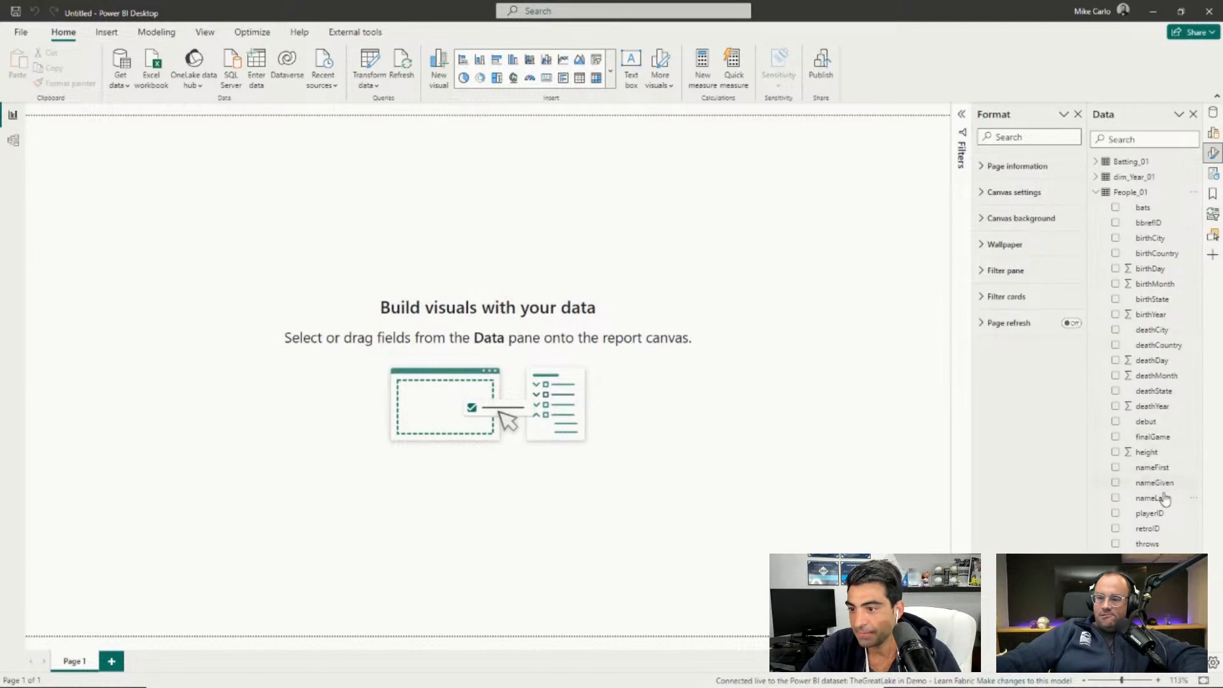
left_click_drag(1158, 488, 632, 284)
left_click_drag(594, 355, 741, 341)
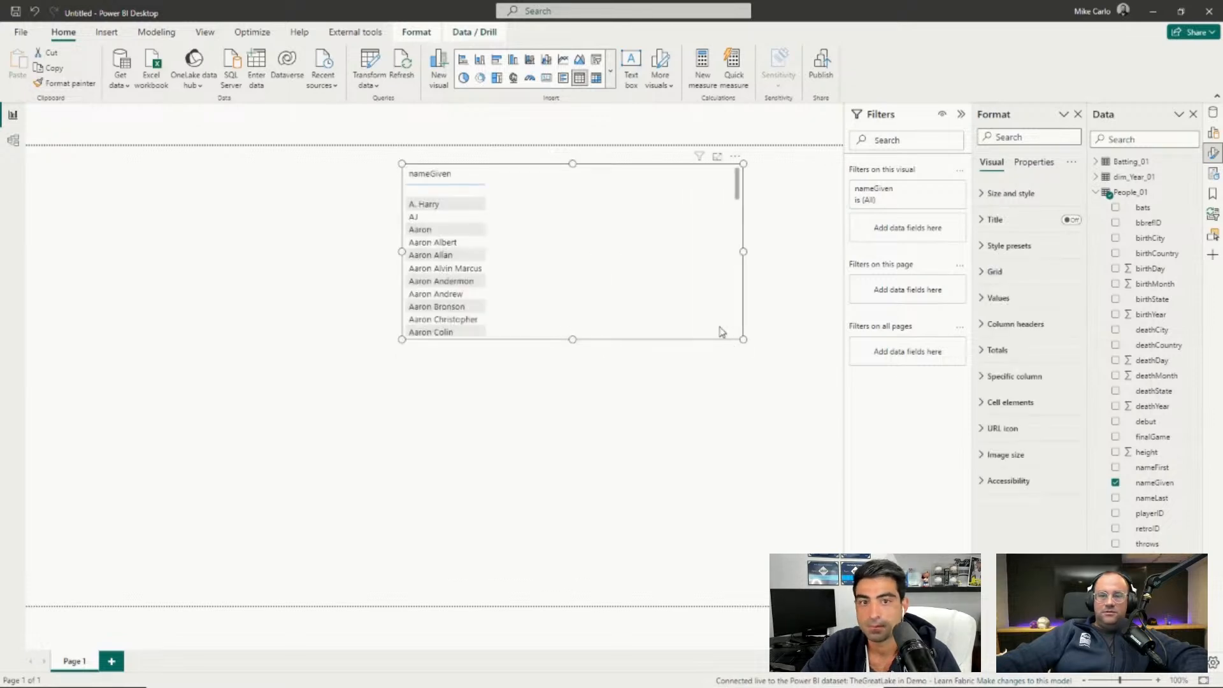
scroll(473, 228, "down", 2)
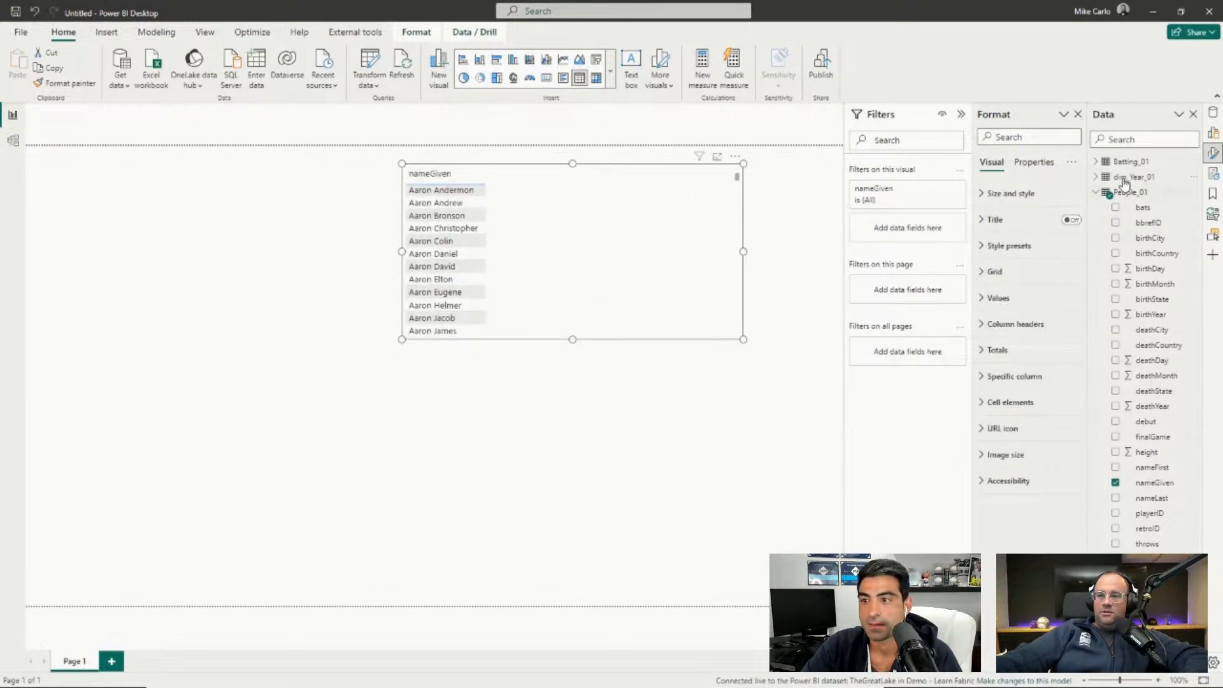
Add the Batting Average measure from Batting_01 to the nameGiven table and enlarge the table.
left_click(1096, 163)
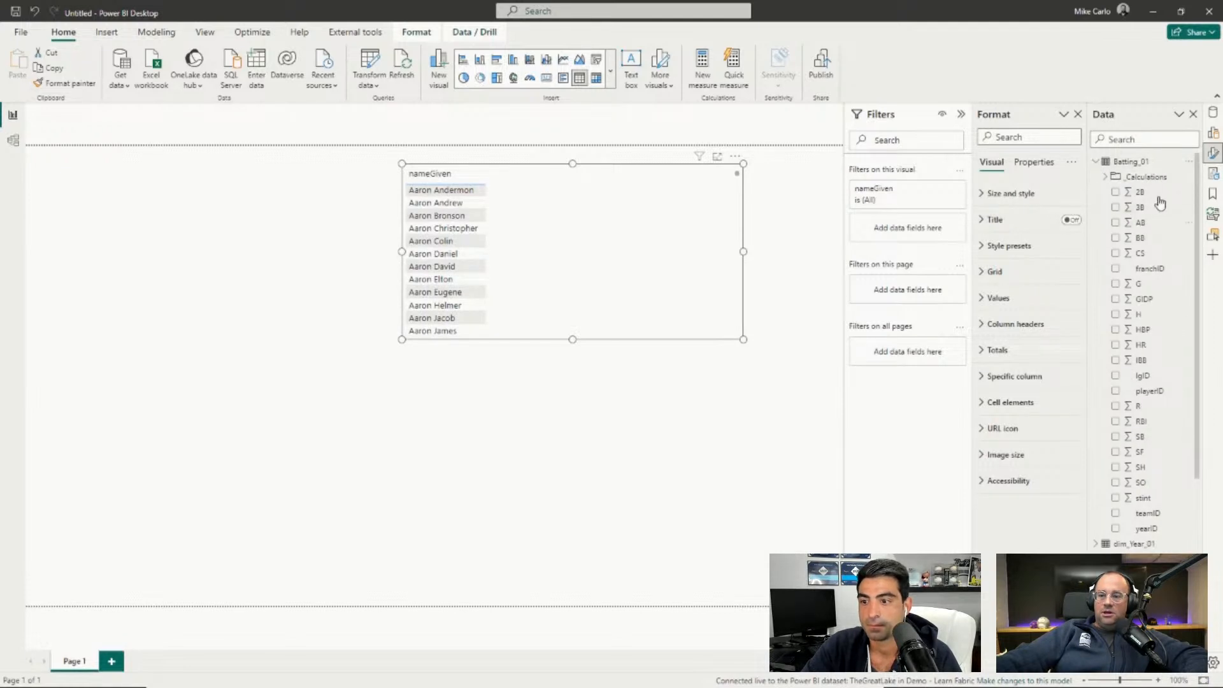
left_click(1108, 178)
left_click(1125, 192)
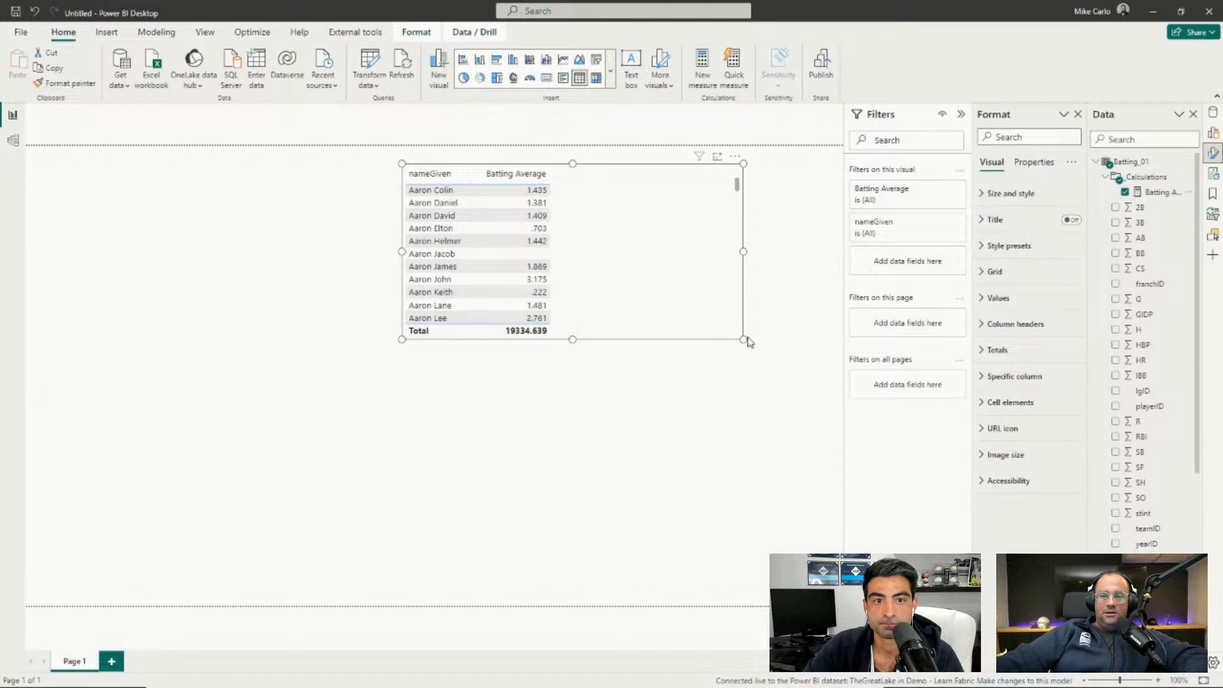
left_click_drag(739, 338, 767, 520)
Create a separate Year table from dim_Year_01 beside the player table and shrink it to fit.
left_click(1097, 164)
left_click(1097, 192)
left_click(1097, 177)
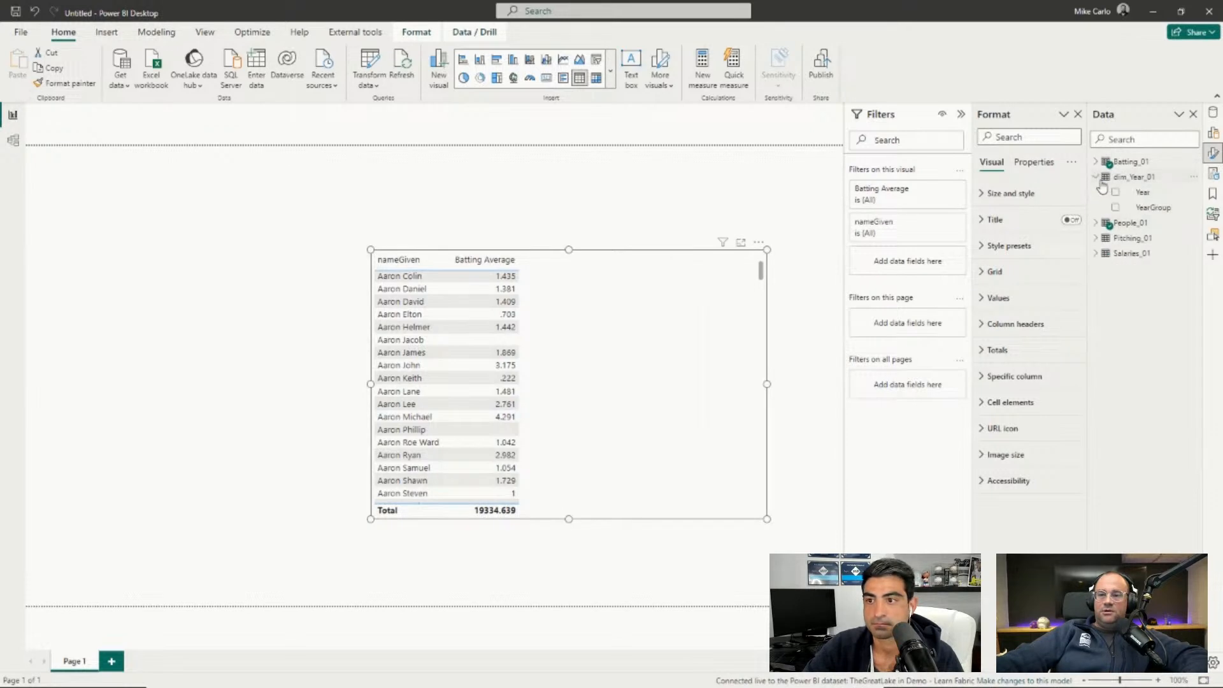
left_click(1150, 193)
left_click_drag(1158, 211, 205, 278)
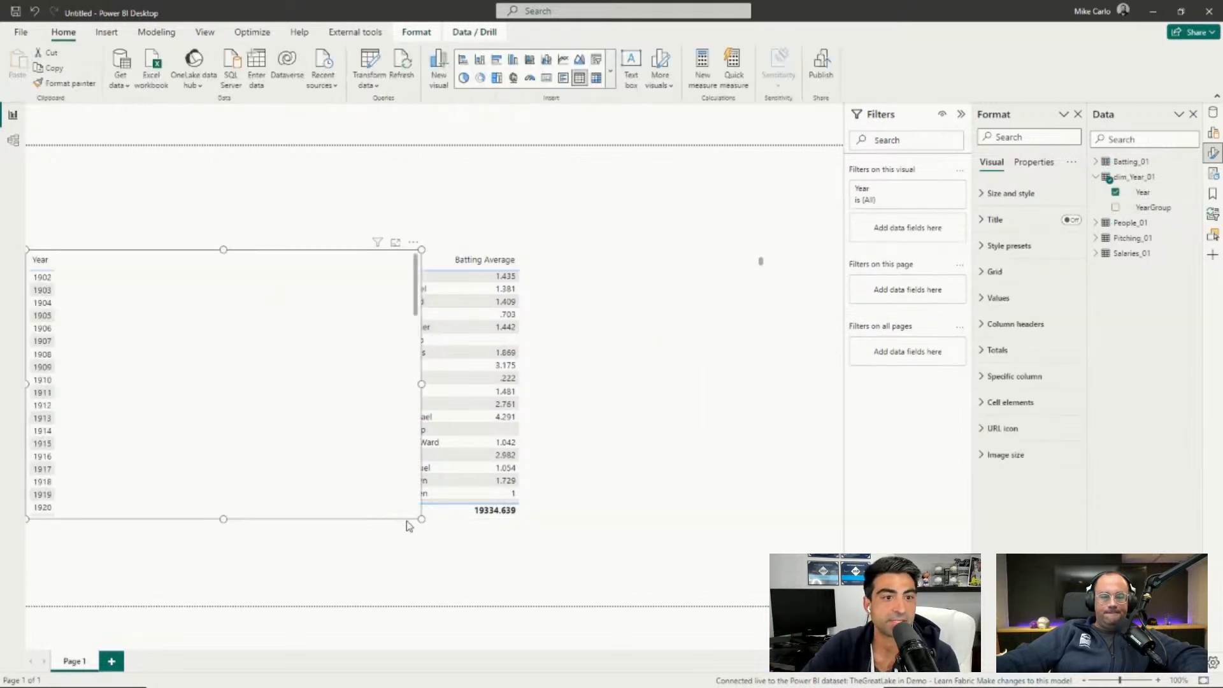
left_click_drag(421, 520, 238, 407)
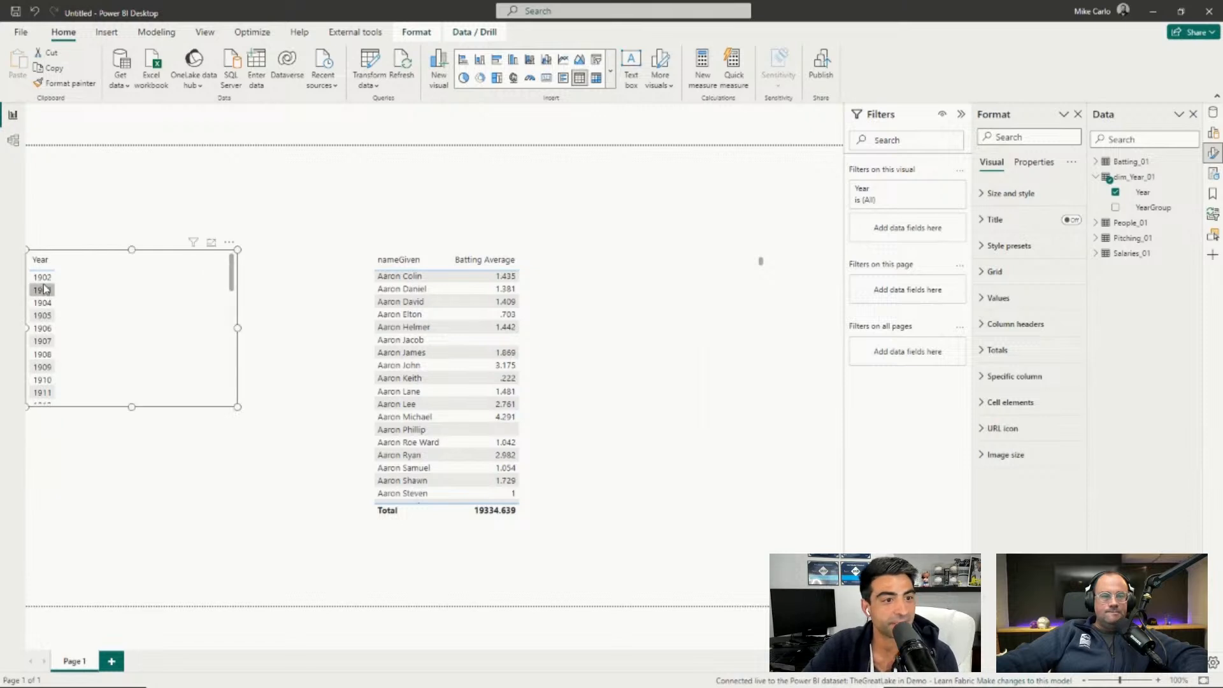
Cross-filter the player table by selecting 1905, 1907 and 1908 in the Year table.
left_click(42, 315)
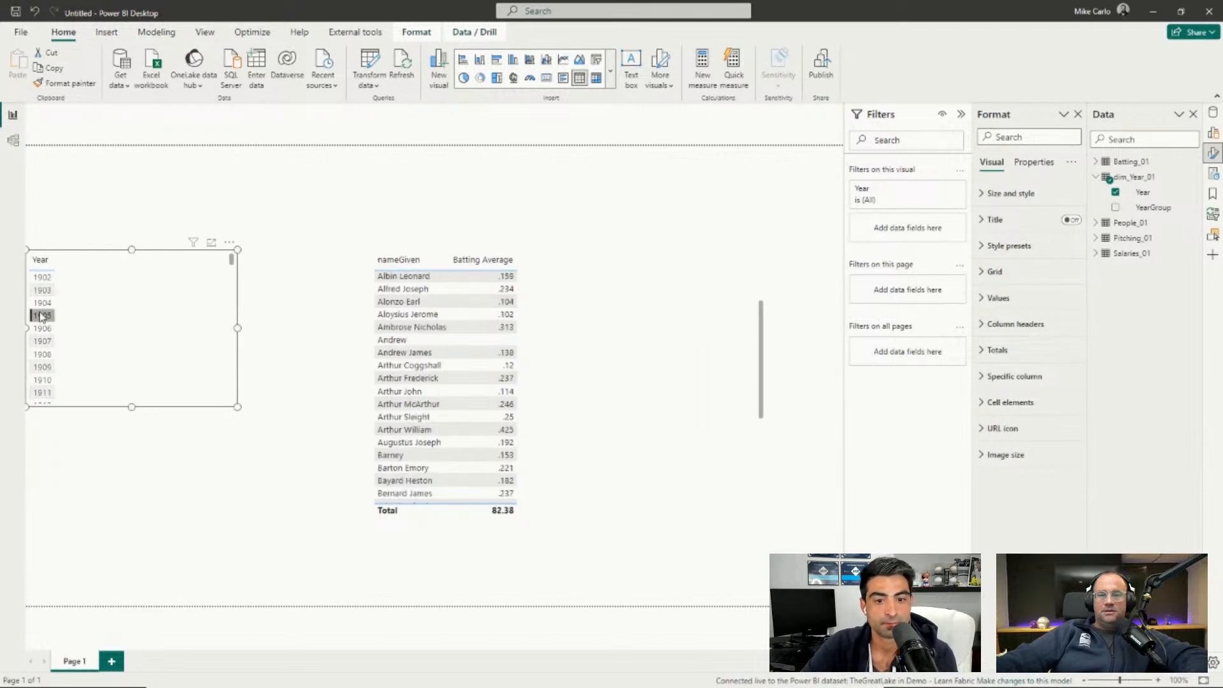
left_click(42, 341)
left_click(42, 355)
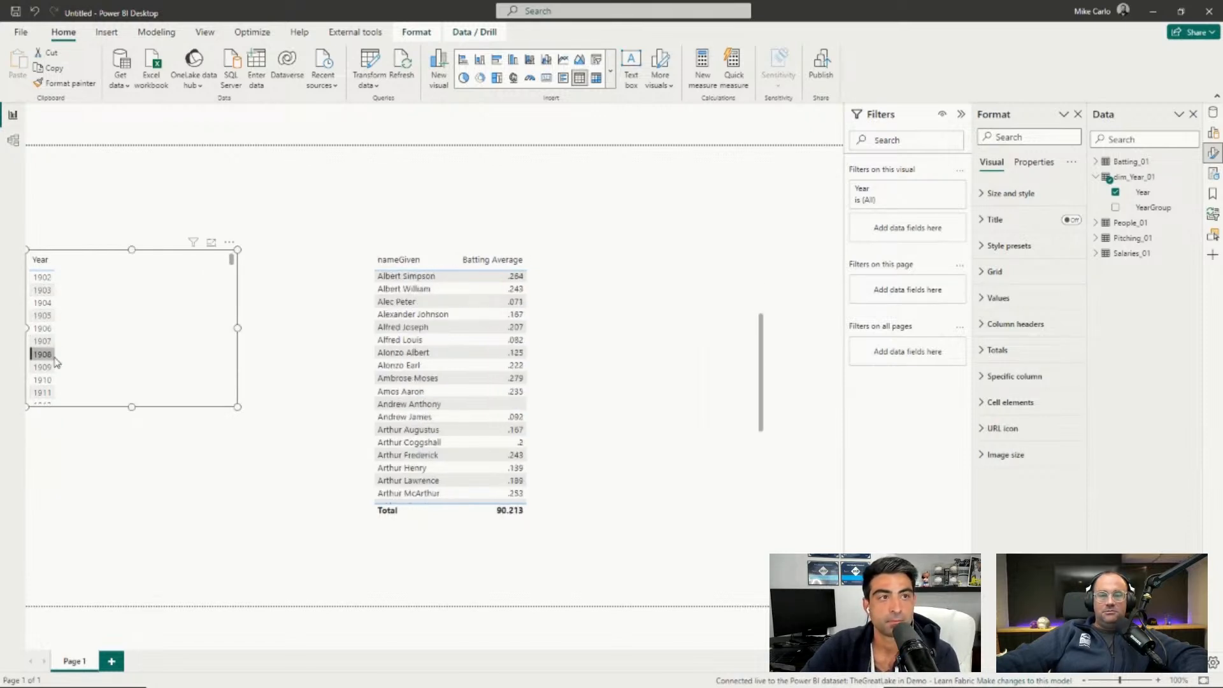
Add Year from dim_Year_01 to the player table and look through its rows.
left_click(586, 348)
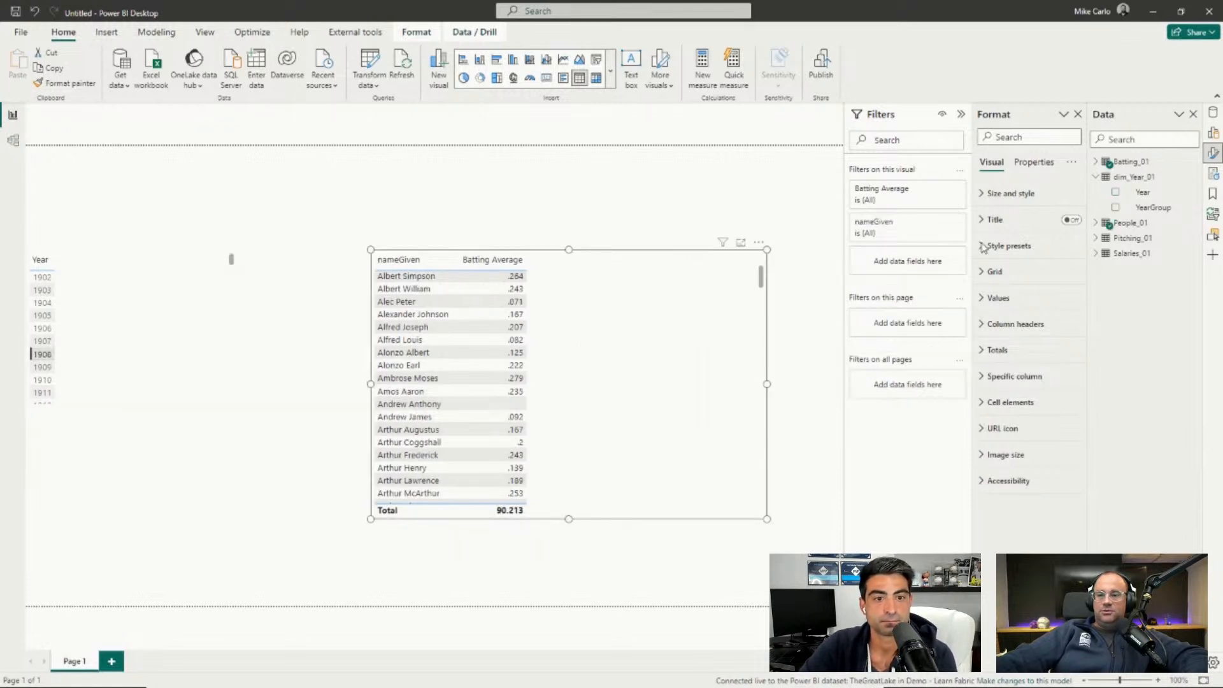
left_click_drag(1167, 188, 616, 324)
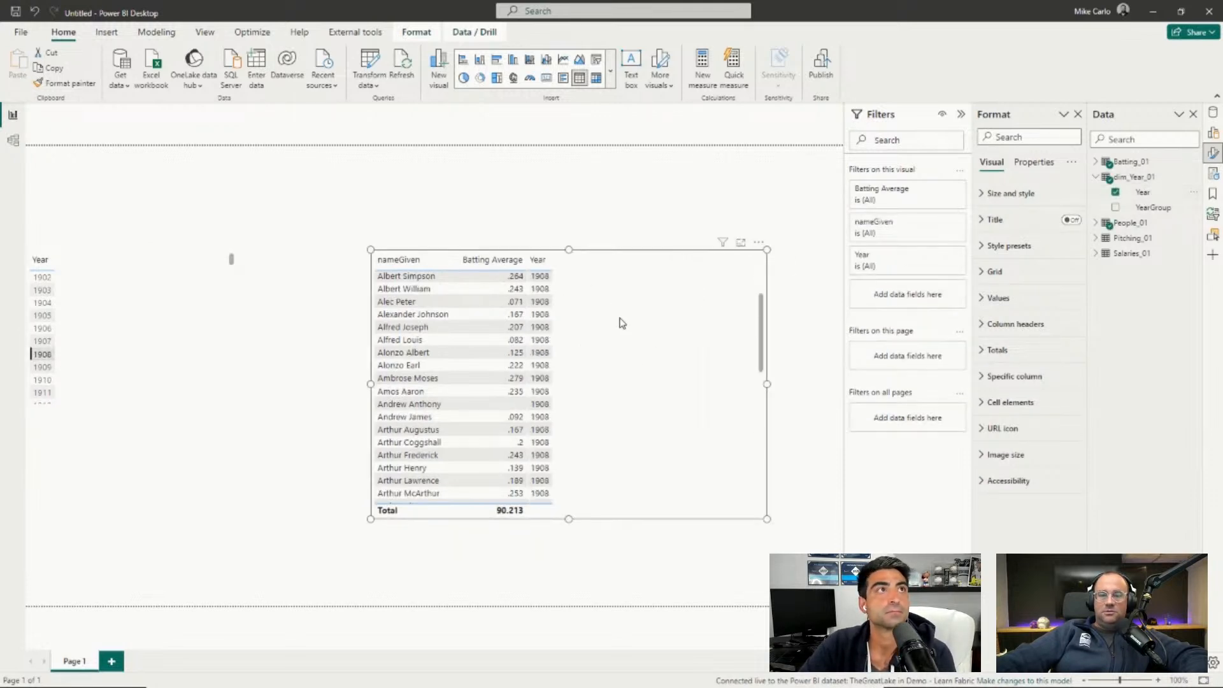
scroll(509, 357, "down", 10)
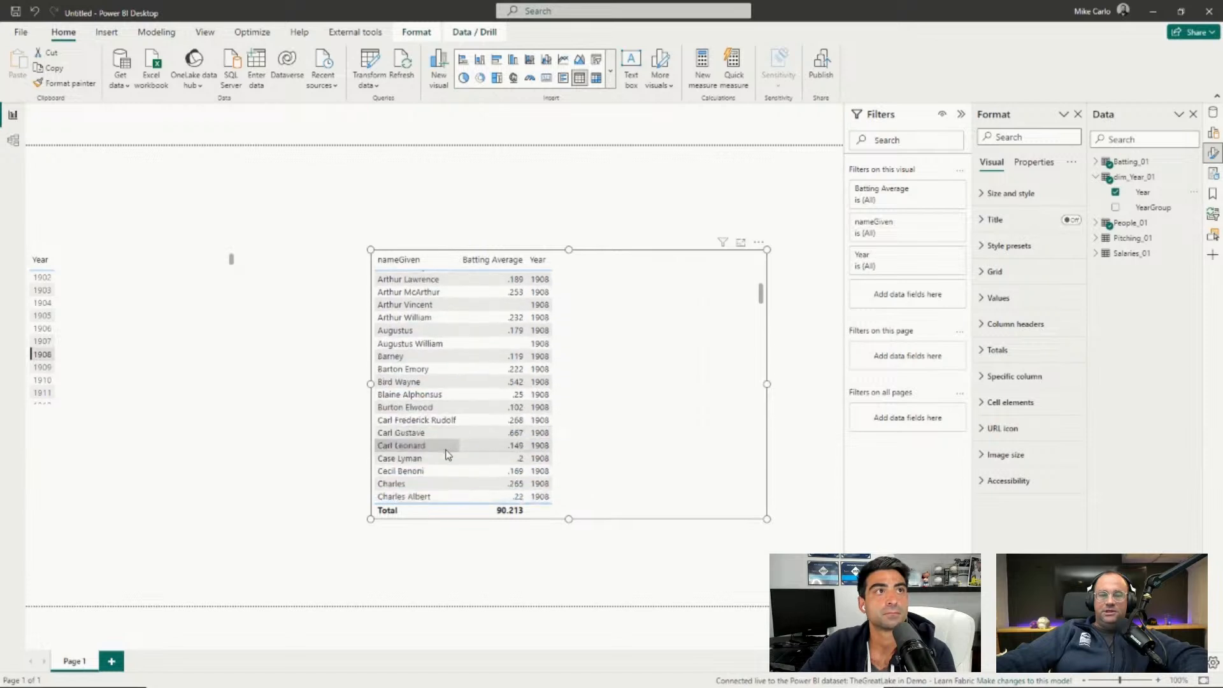
scroll(494, 408, "up", 12)
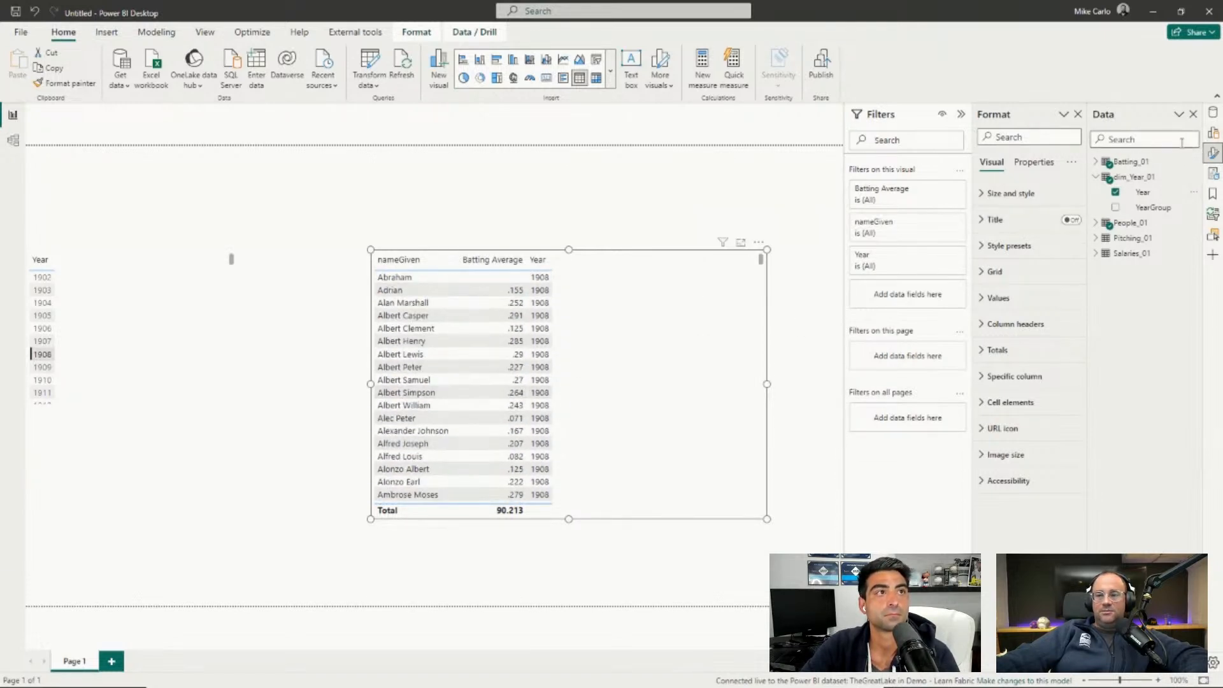
Resize the player table and convert it to a line chart.
left_click_drag(767, 519, 637, 543)
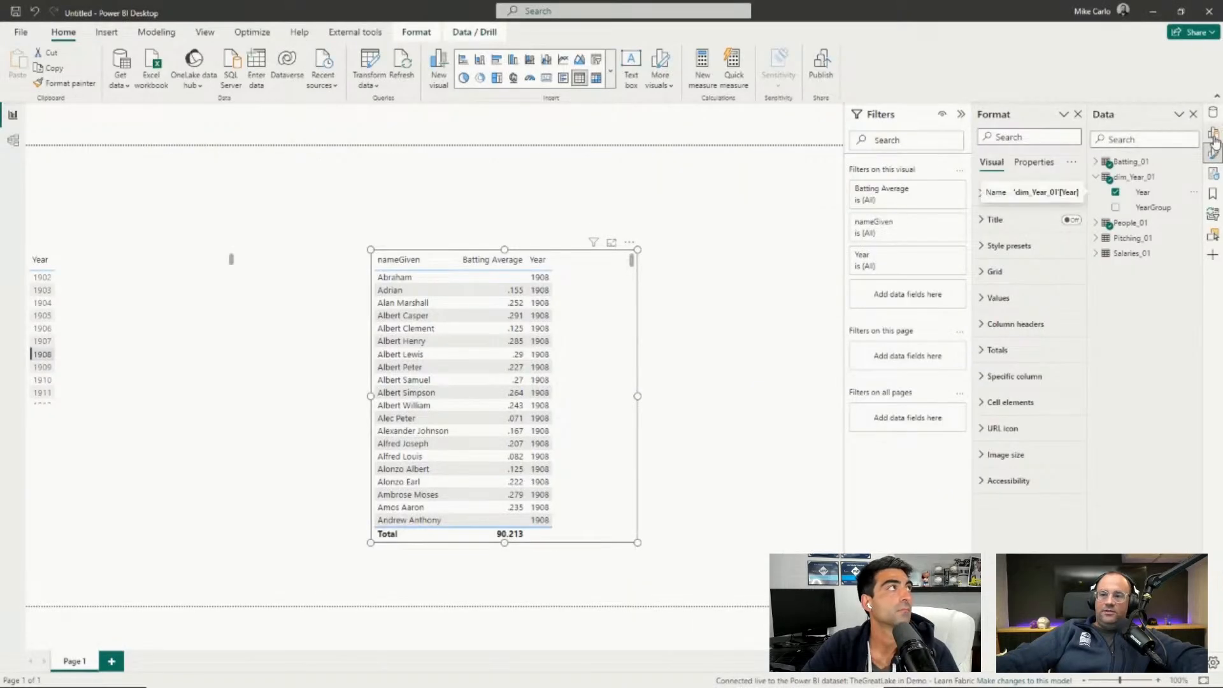
left_click(1214, 136)
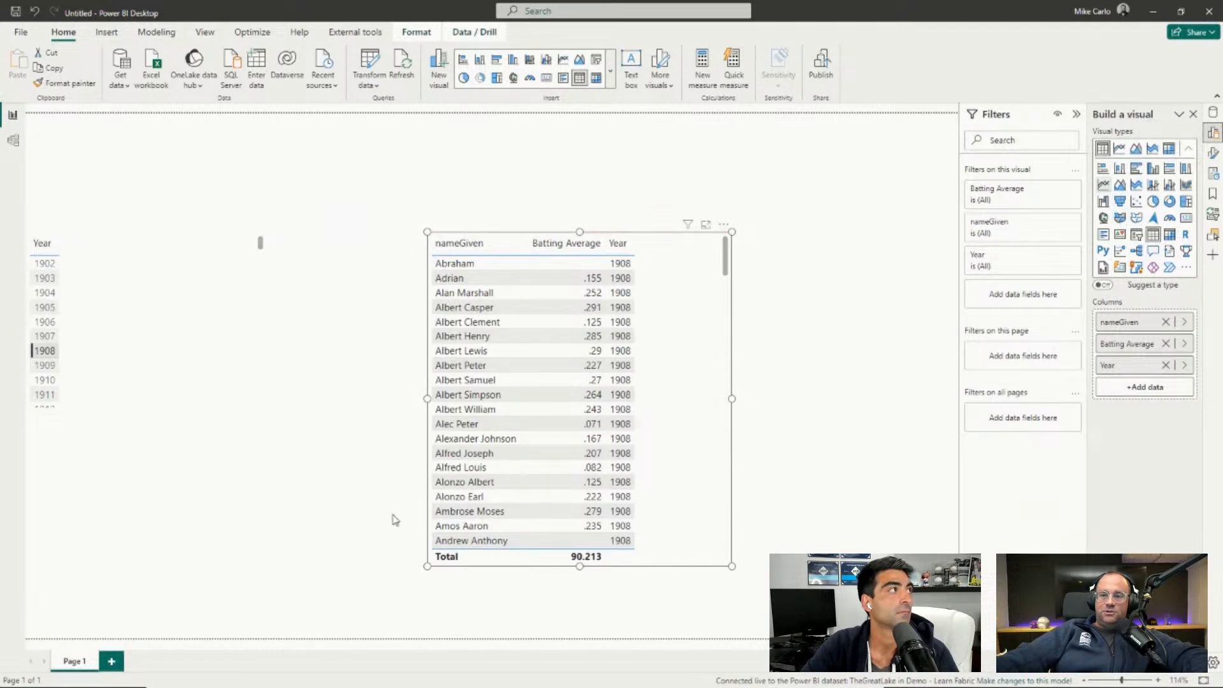
left_click_drag(732, 564, 880, 567)
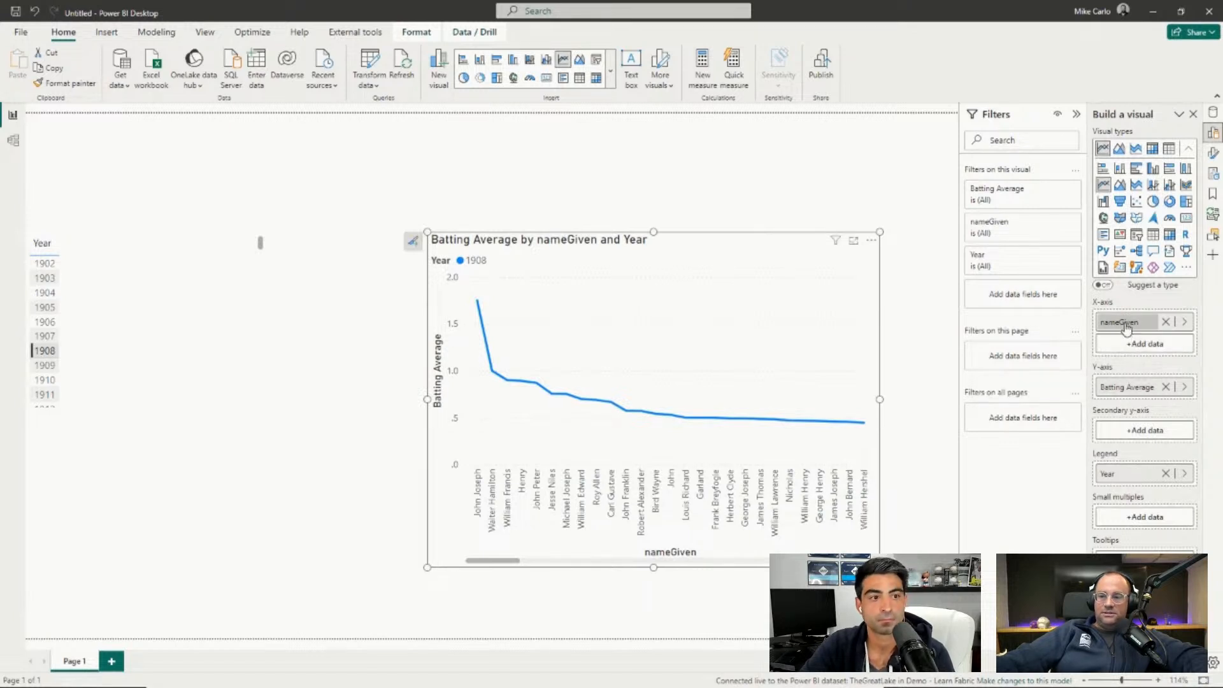
Plot Batting Average by Year in the line chart, using Year as the X-axis and removing nameGiven.
left_click_drag(1140, 480, 1126, 319)
left_click(1166, 322)
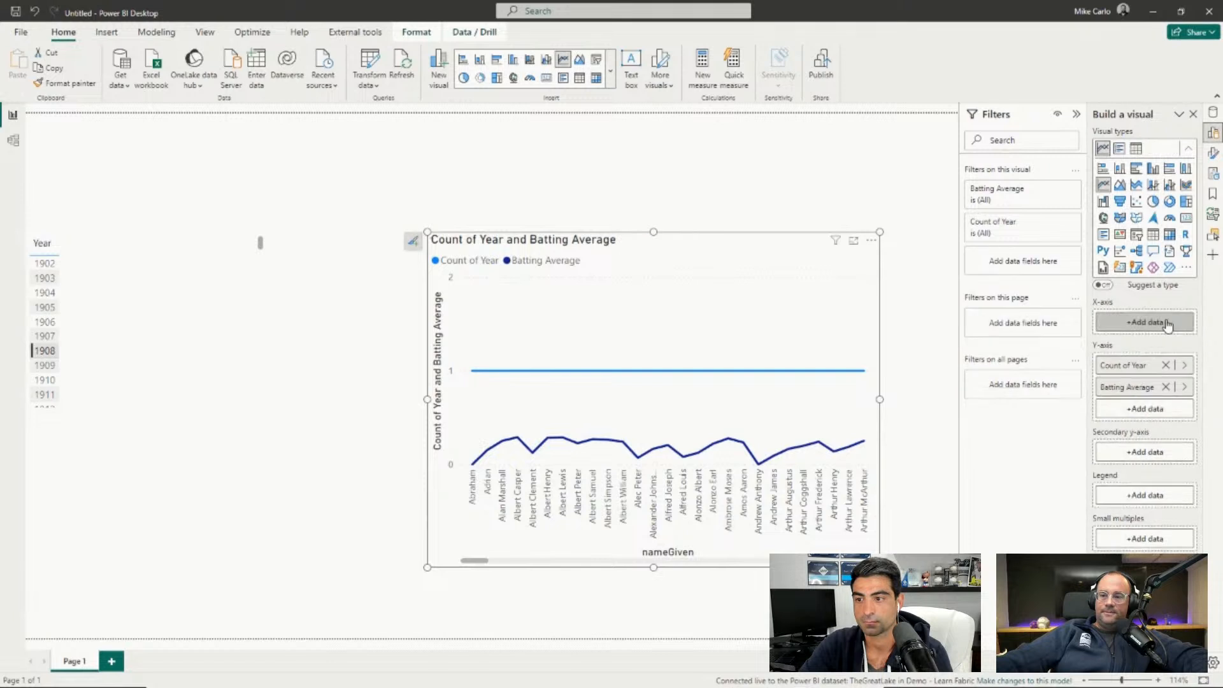
left_click_drag(1107, 371, 1127, 327)
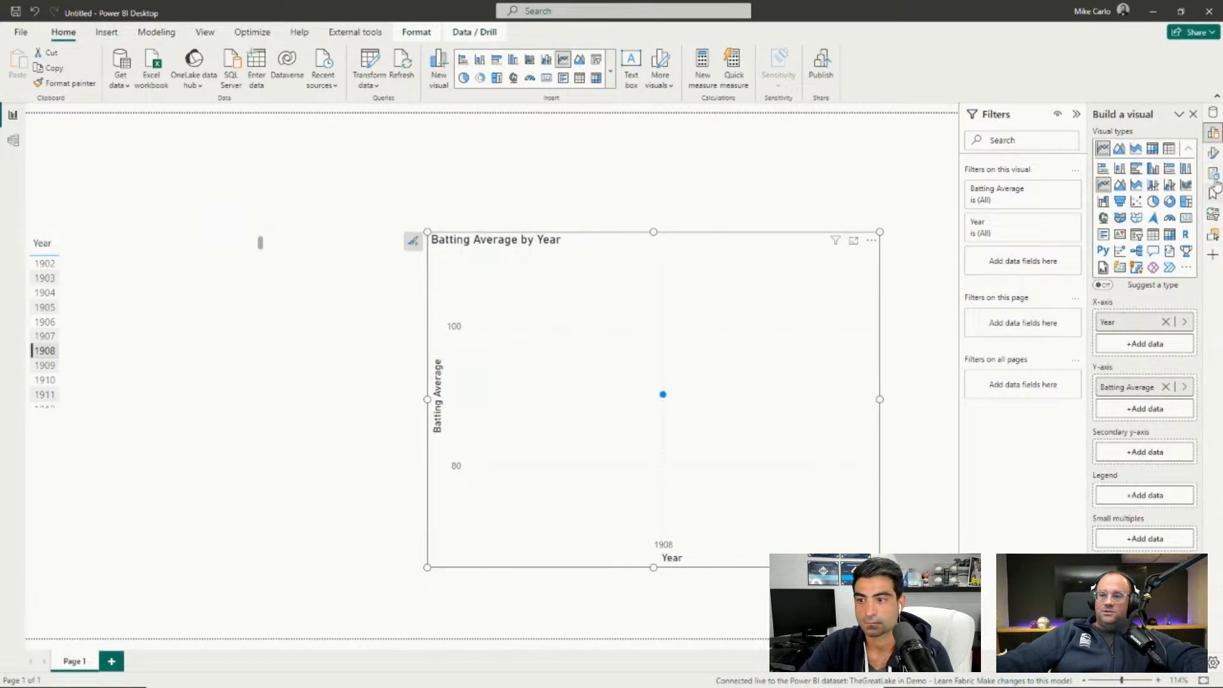
Add nameGiven from People_01 as the line chart's legend.
left_click(1213, 113)
left_click(1212, 134)
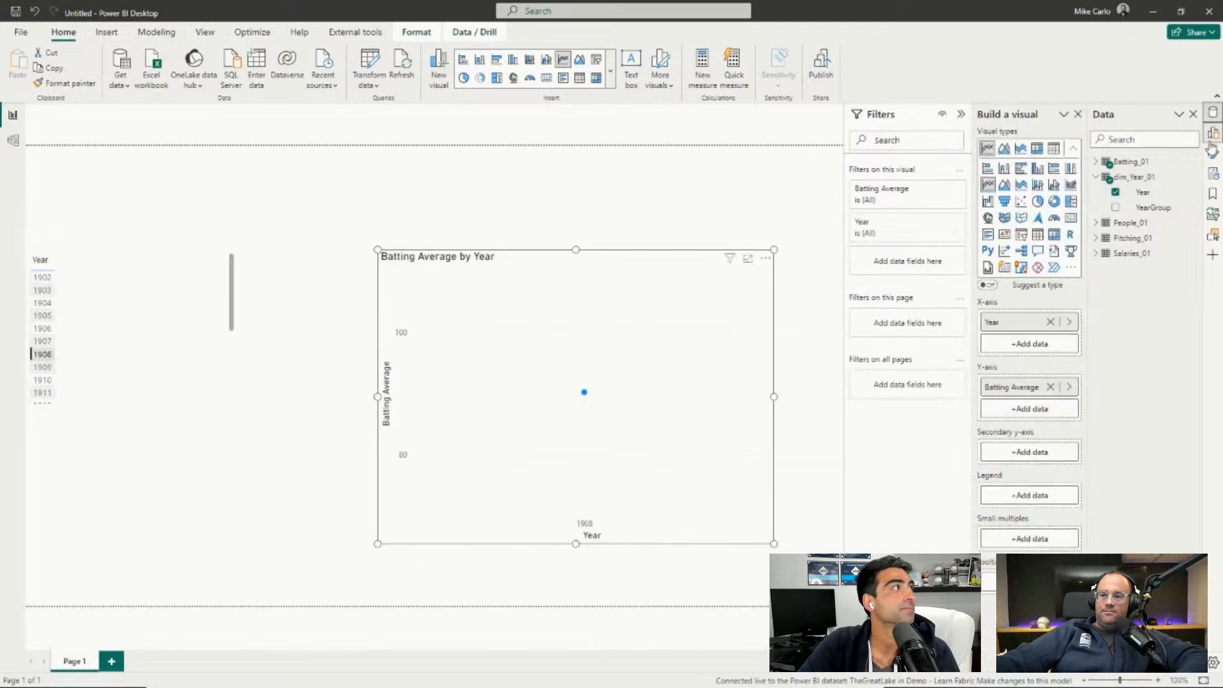
left_click(1095, 223)
left_click_drag(1158, 518, 1029, 499)
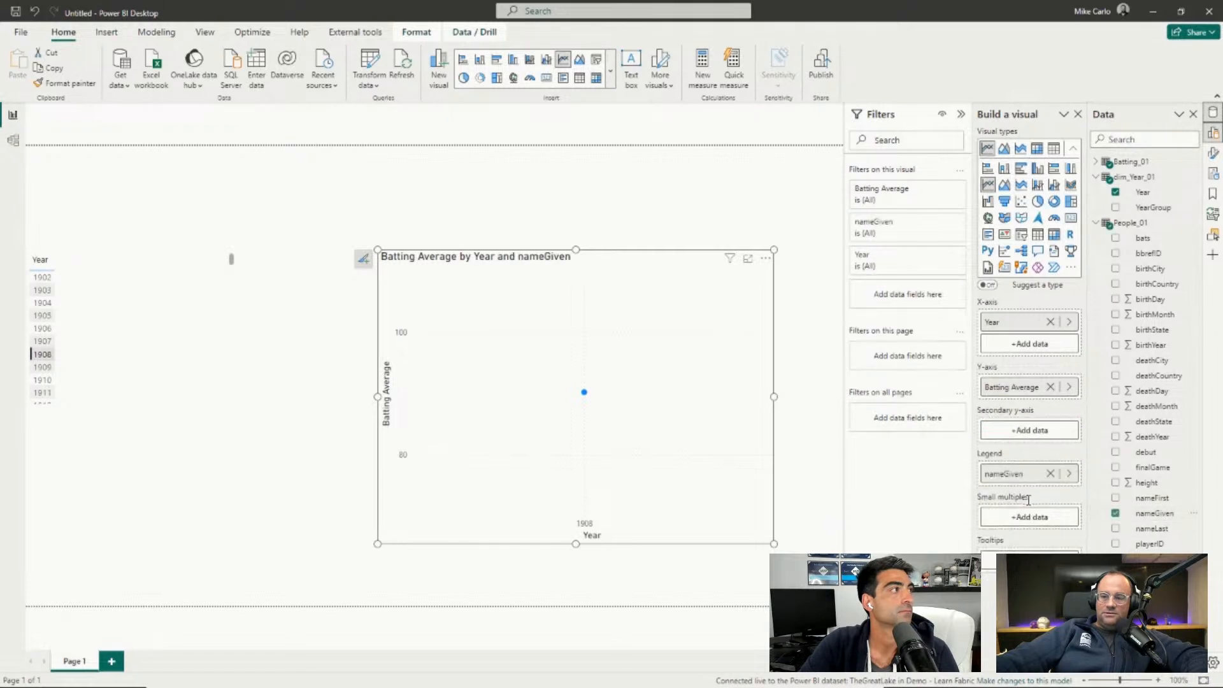
Clear the 1908 selection, narrow the Year table, and make the line chart wider and shorter.
left_click(43, 355)
left_click_drag(237, 407, 119, 443)
left_click_drag(375, 249, 207, 243)
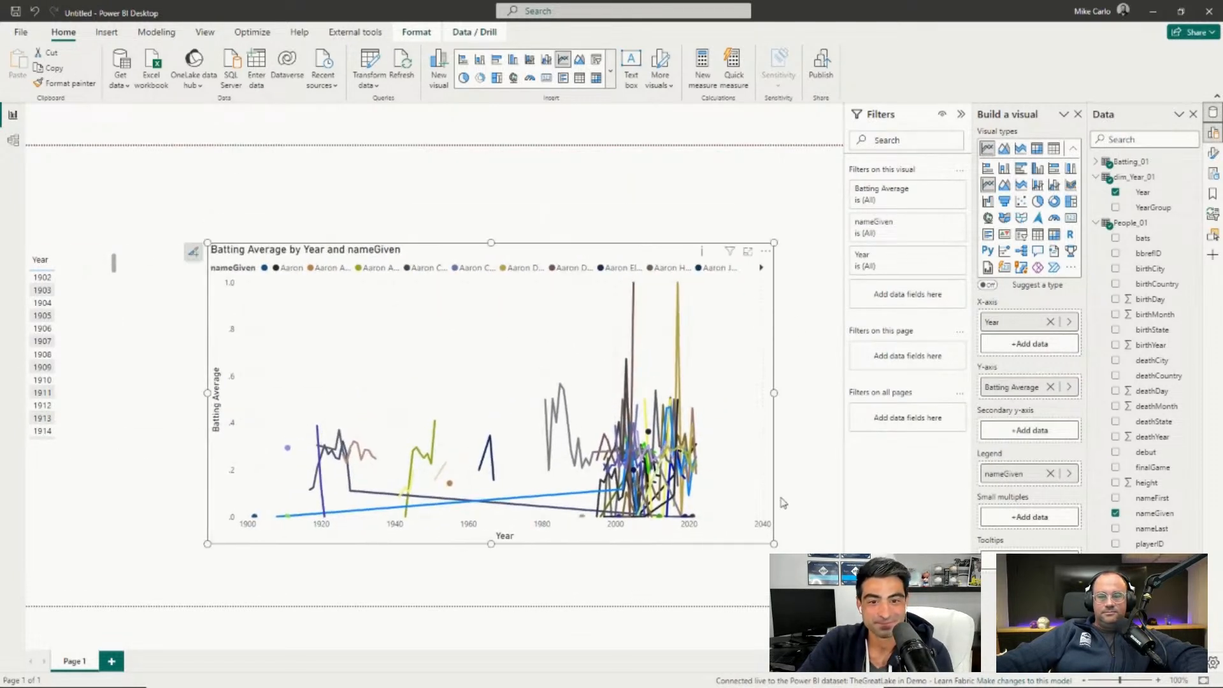
left_click_drag(772, 542, 809, 465)
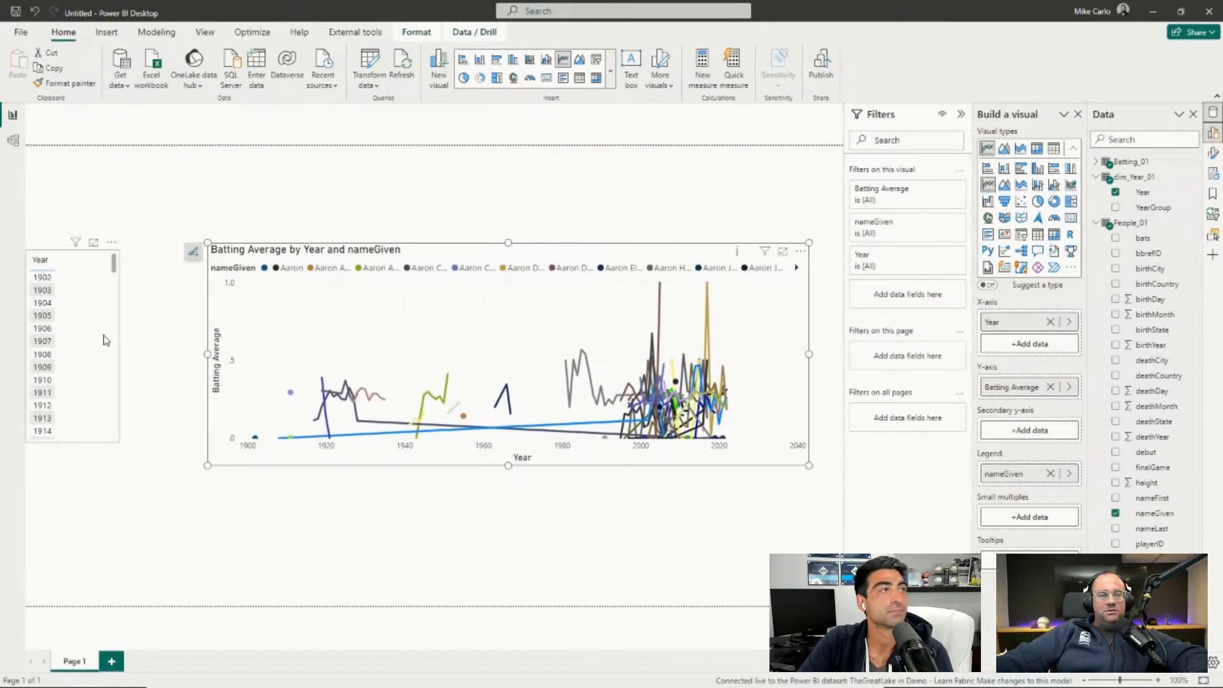
Add the Batting Average measure to the Year table.
left_click(94, 350)
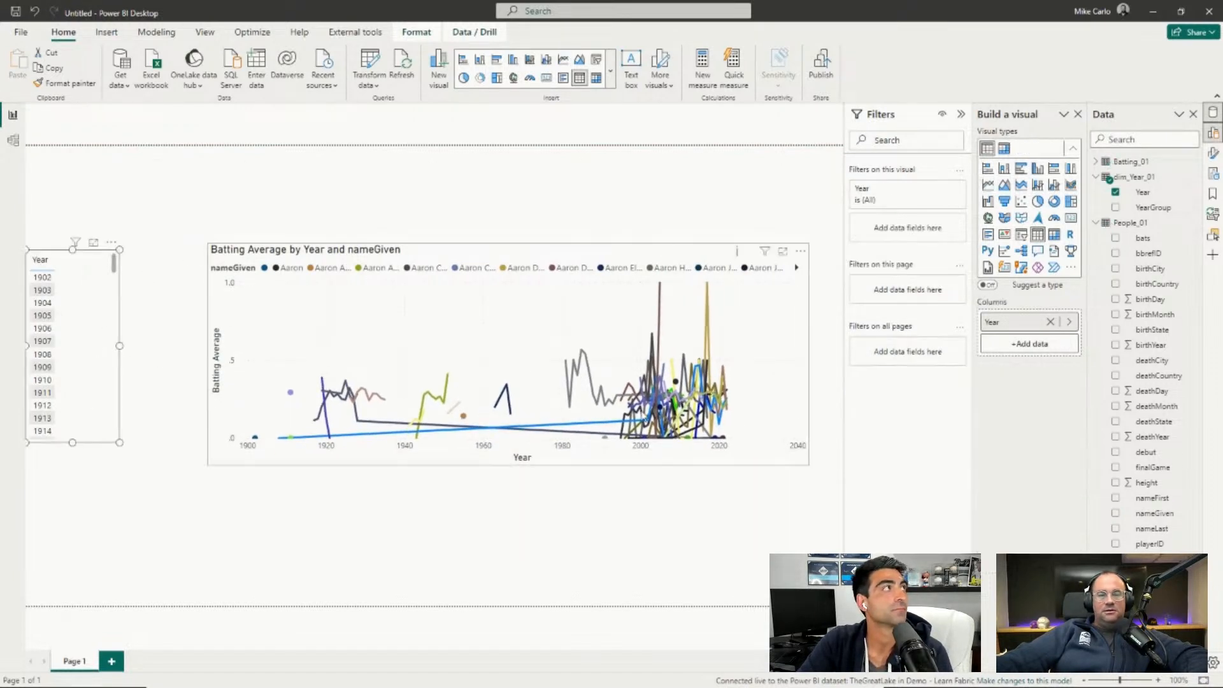
left_click(1101, 165)
left_click_drag(1156, 192, 166, 346)
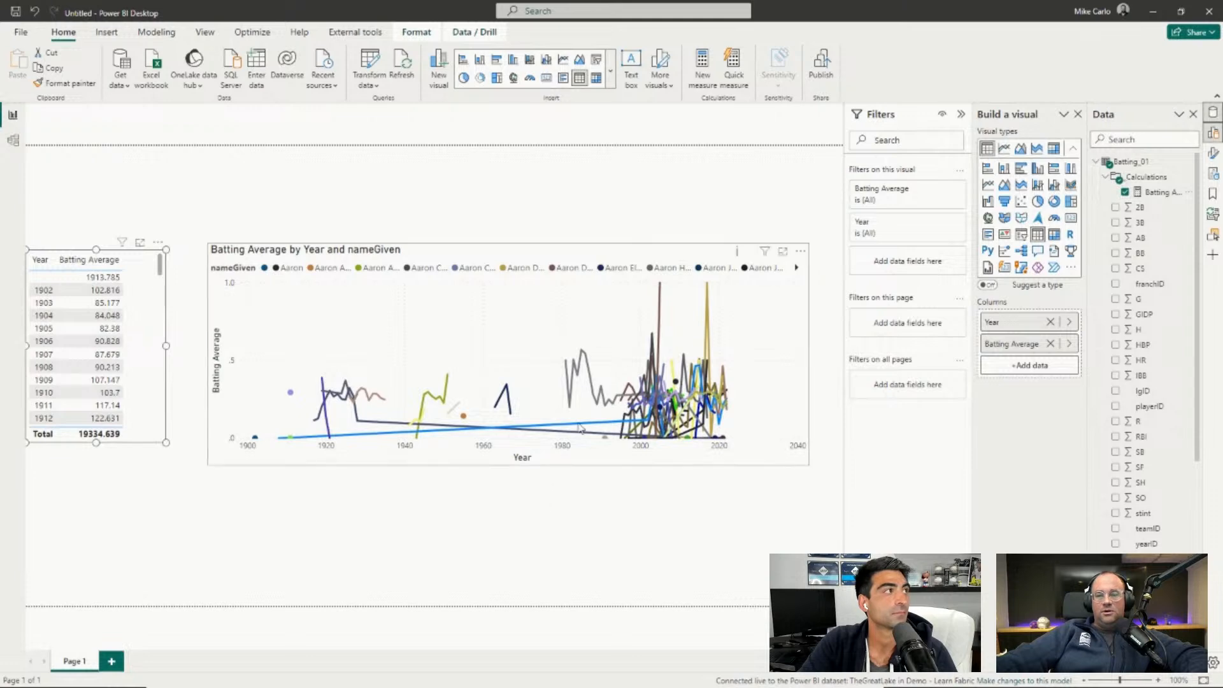
Switch back to TheGreatLake's model in the browser and collapse Batting_01 and dim_Year_01 in the Explorer.
left_click(625, 466)
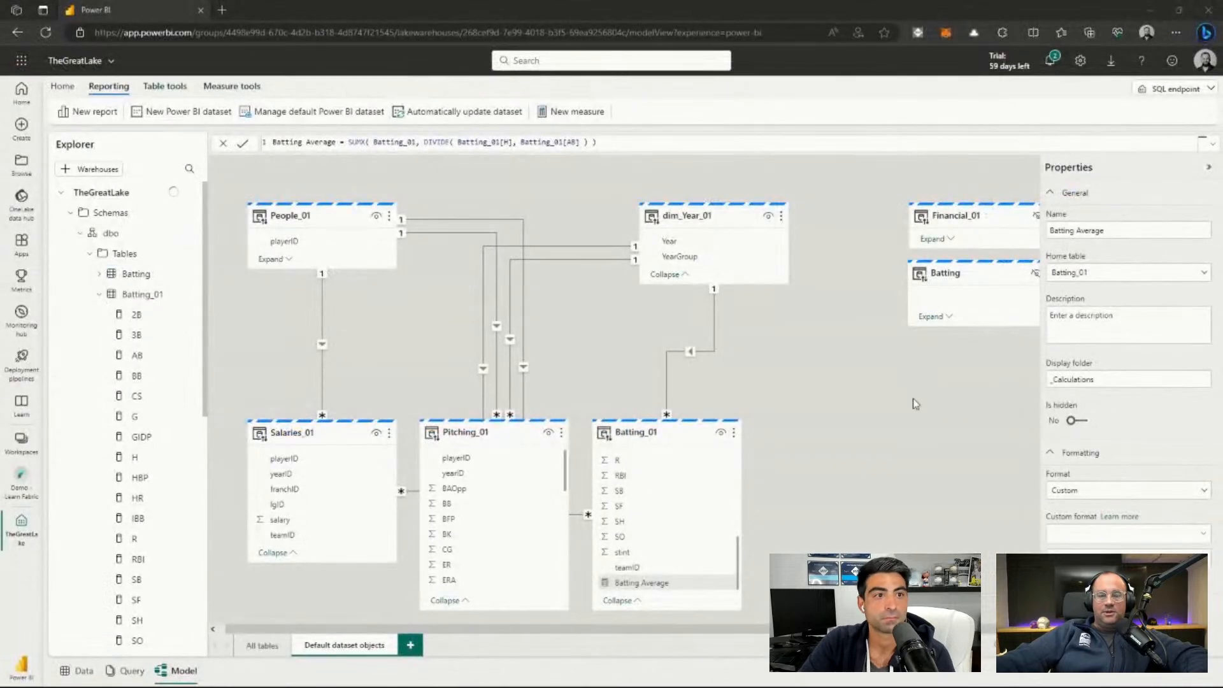
left_click(857, 466)
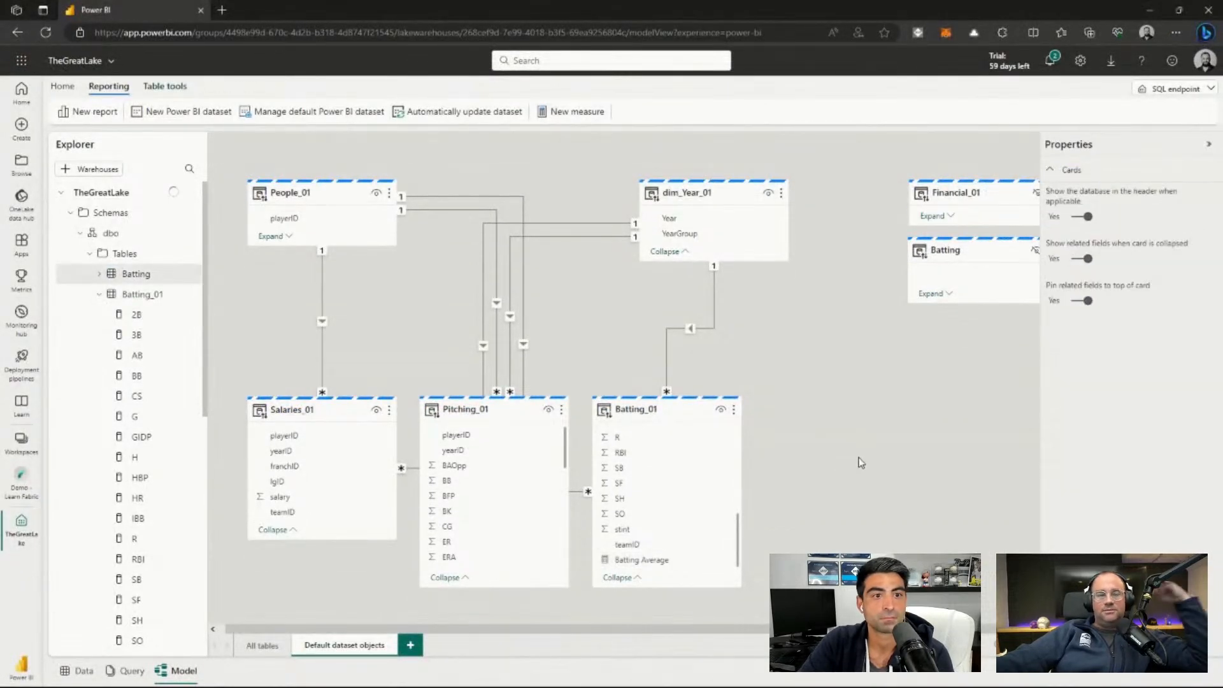
left_click(99, 294)
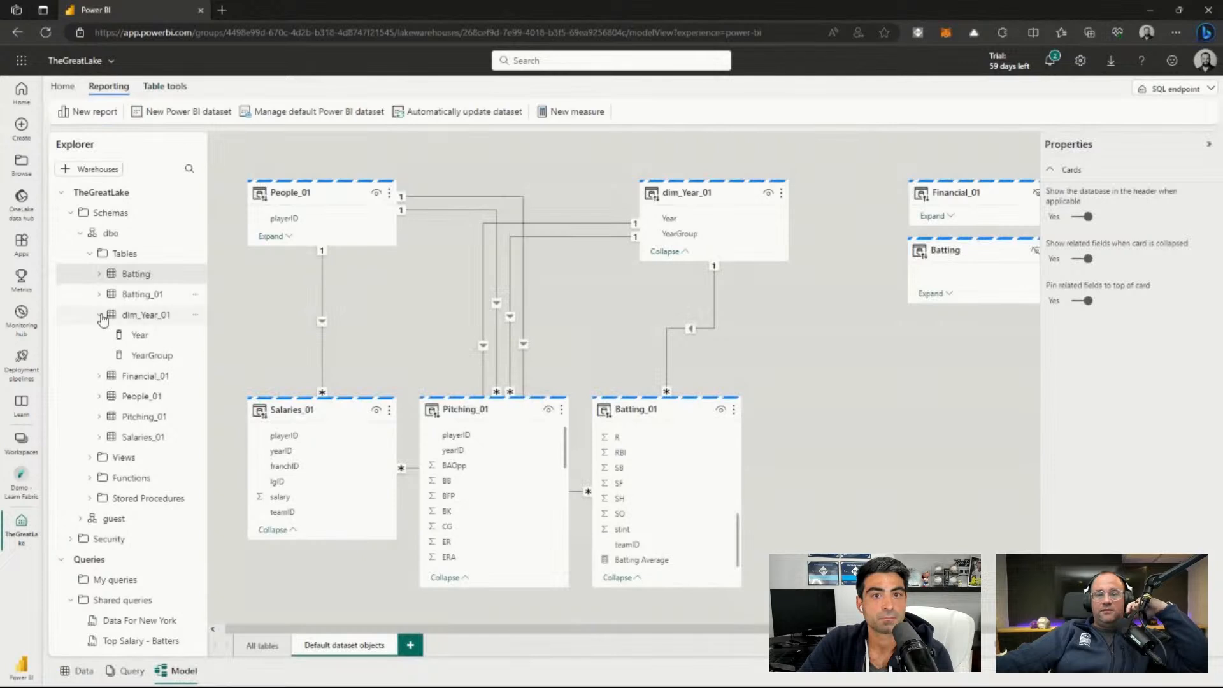
left_click(100, 315)
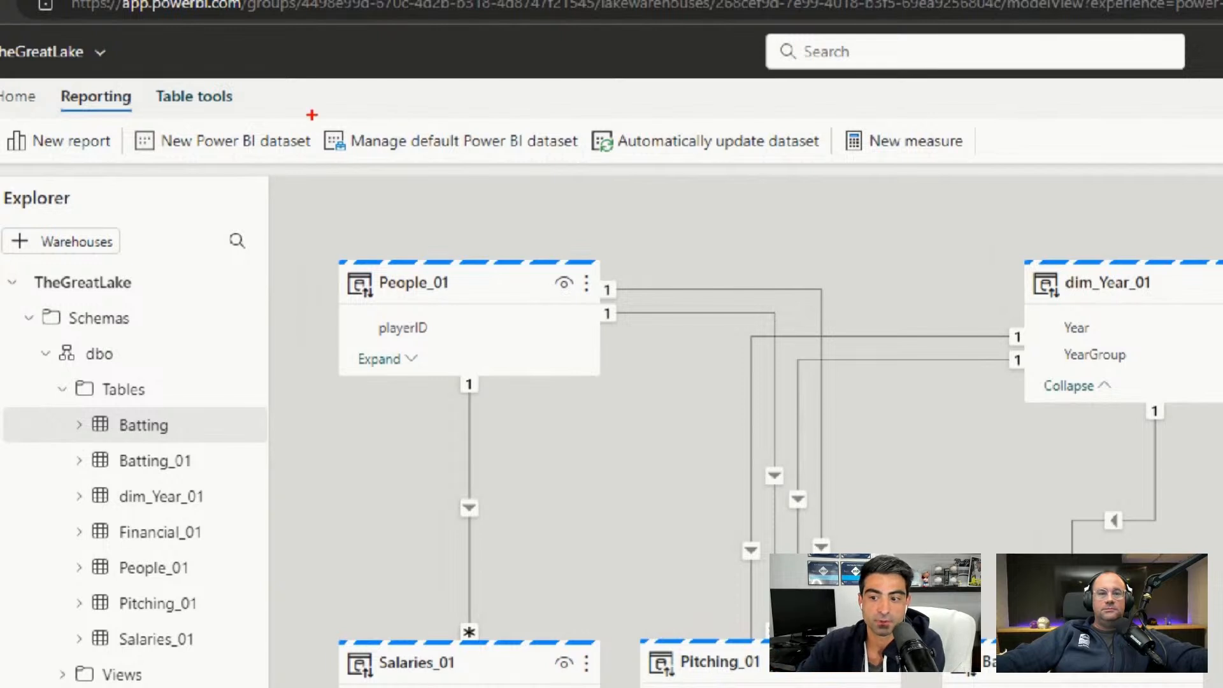
Open the Demo - Learn Fabric workspace.
left_click_drag(311, 115, 578, 165)
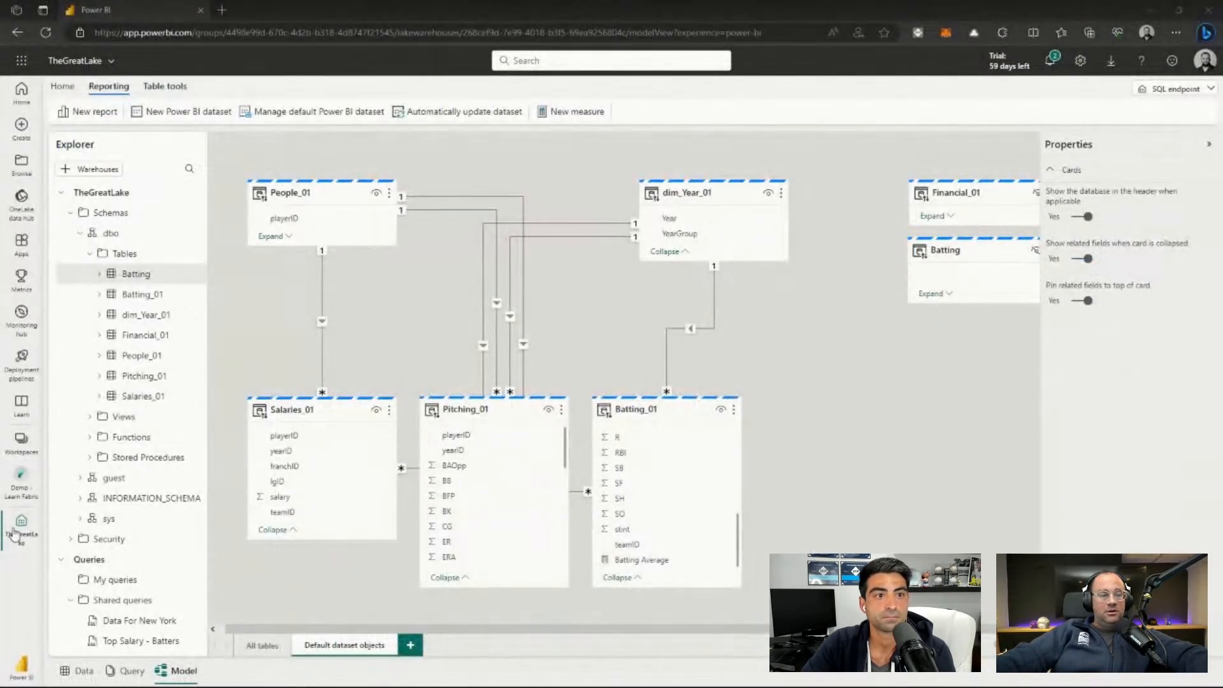
left_click(20, 479)
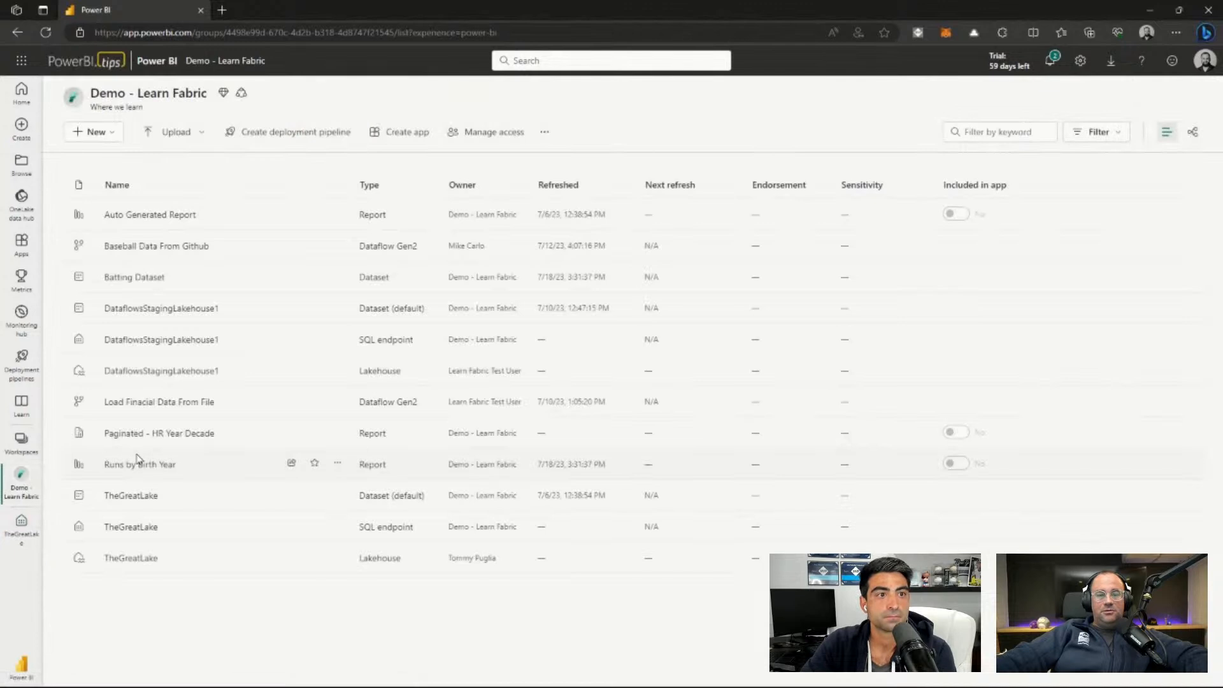